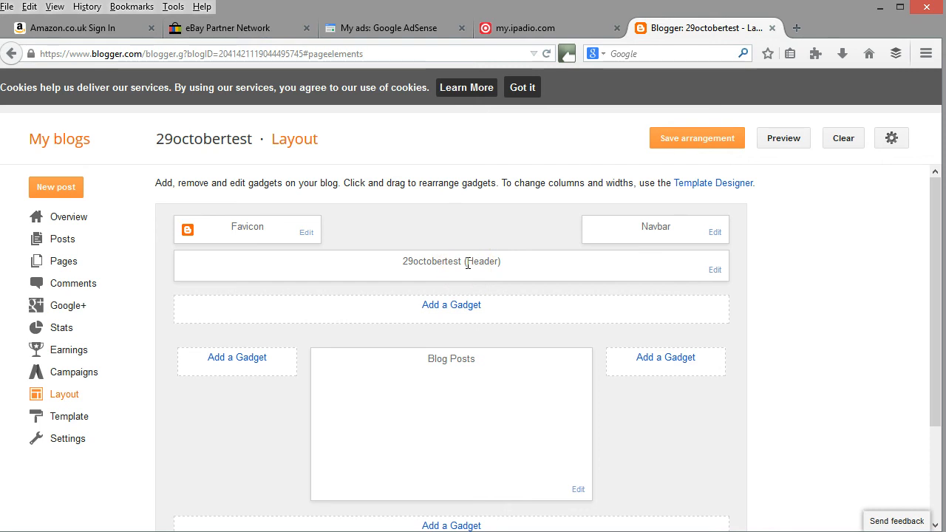
# Edit the blog header and upload the Banner image from the customer's folder in My Pictures as its image.
pyautogui.click(713, 271)
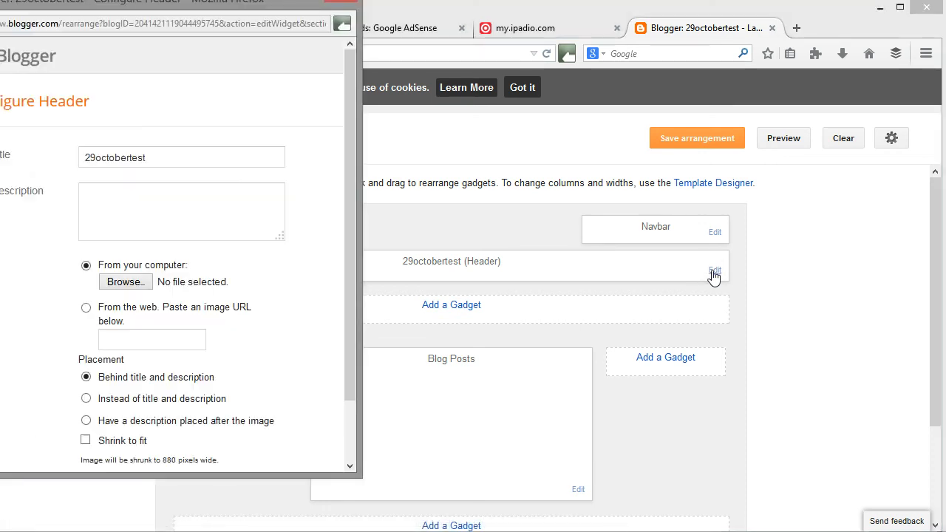
pyautogui.click(160, 18)
pyautogui.moveTo(160, 11); pyautogui.dragTo(249, 18)
pyautogui.click(260, 140)
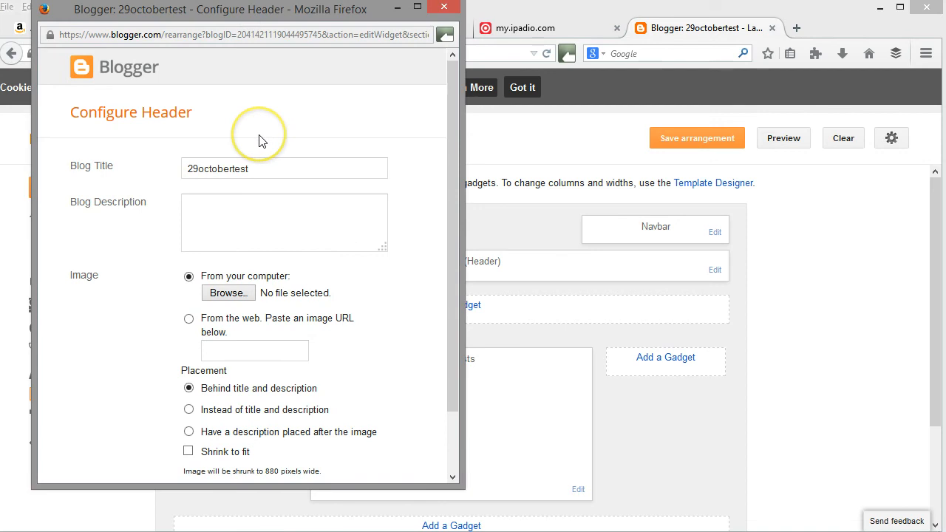
pyautogui.click(228, 293)
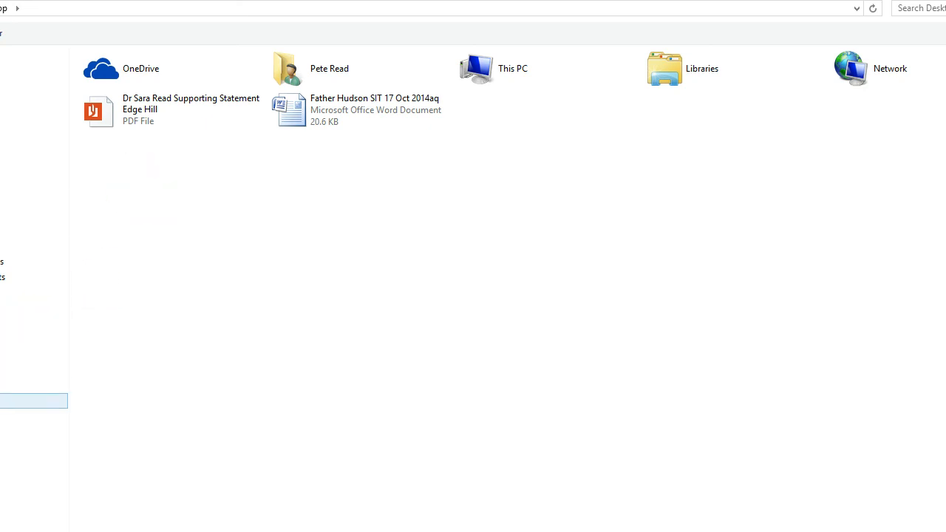
pyautogui.click(33, 385)
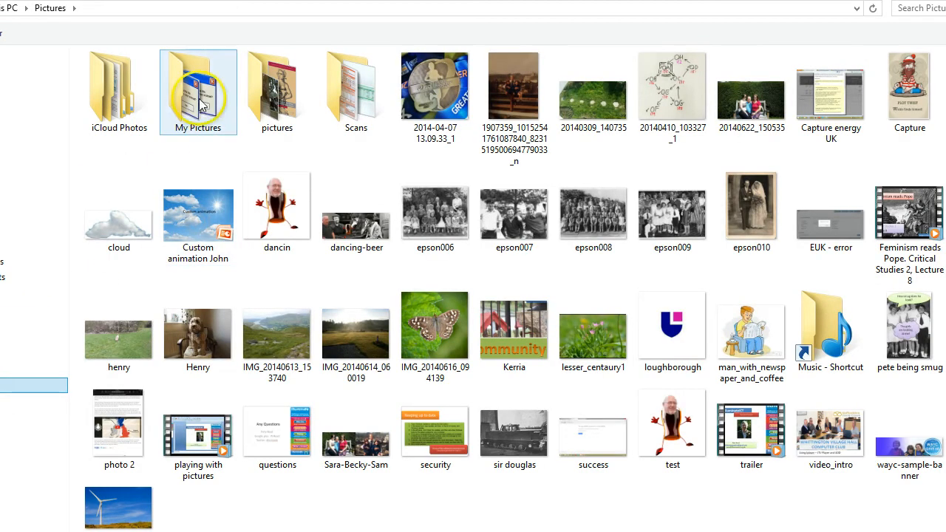
pyautogui.doubleClick(199, 103)
pyautogui.doubleClick(198, 108)
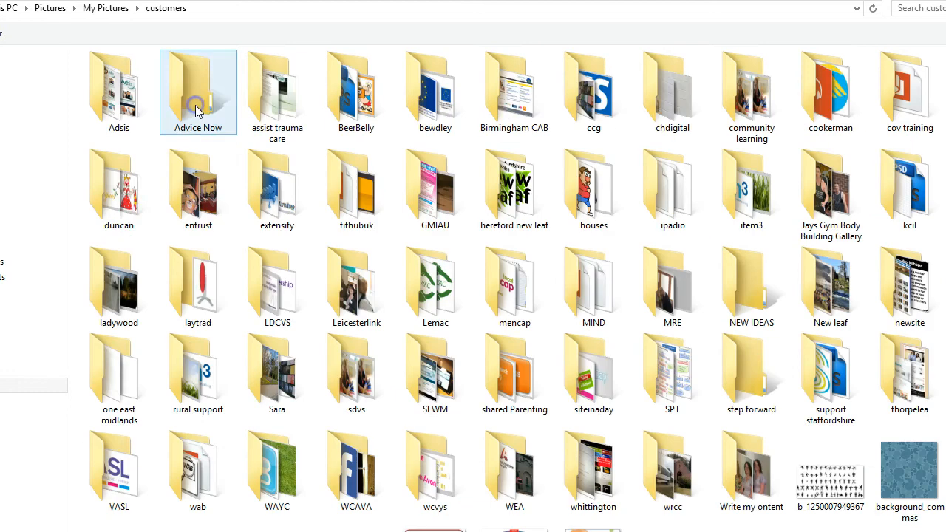
pyautogui.doubleClick(144, 196)
pyautogui.click(115, 140)
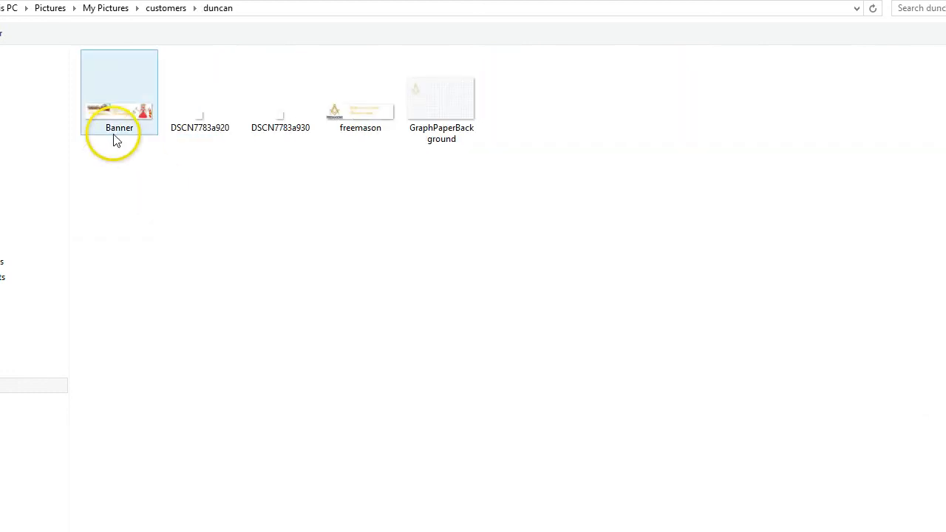
pyautogui.doubleClick(110, 124)
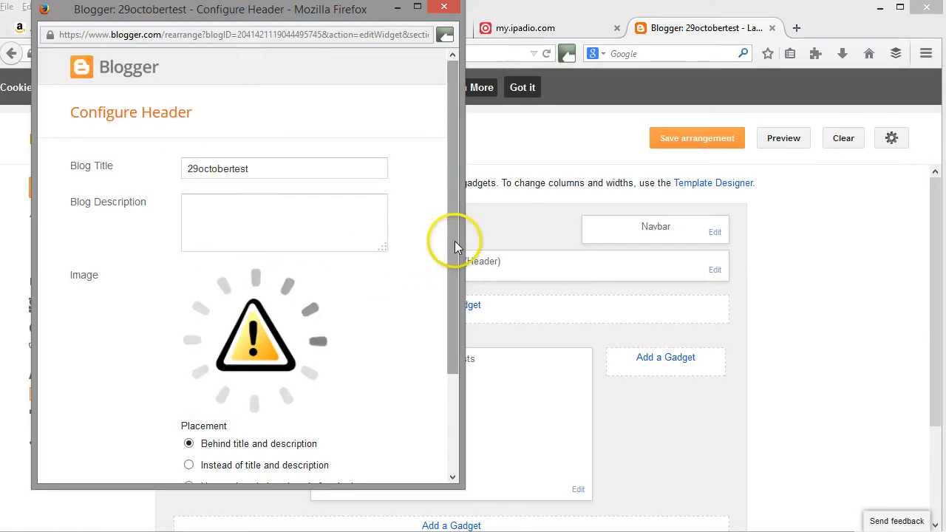
# Place the header image instead of the title and description, save the header and preview the blog.
pyautogui.moveTo(454, 241); pyautogui.dragTo(456, 327)
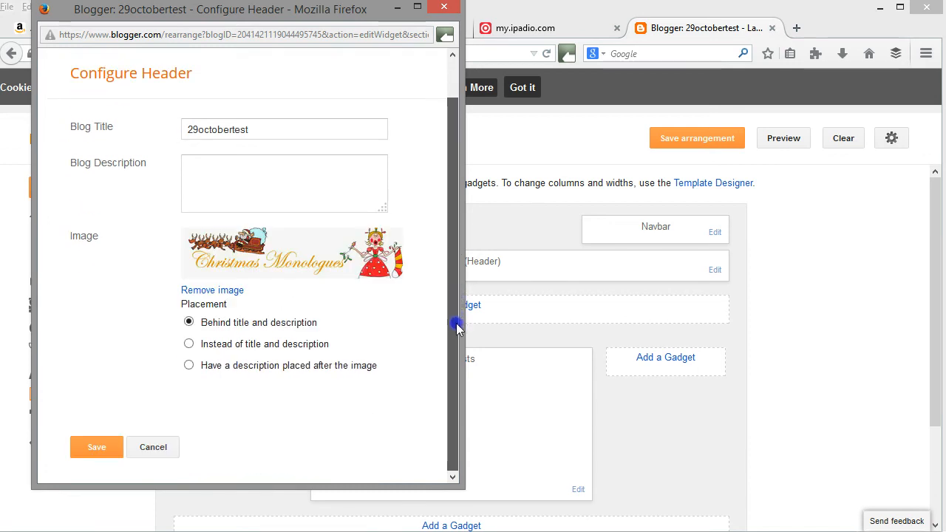
pyautogui.click(186, 345)
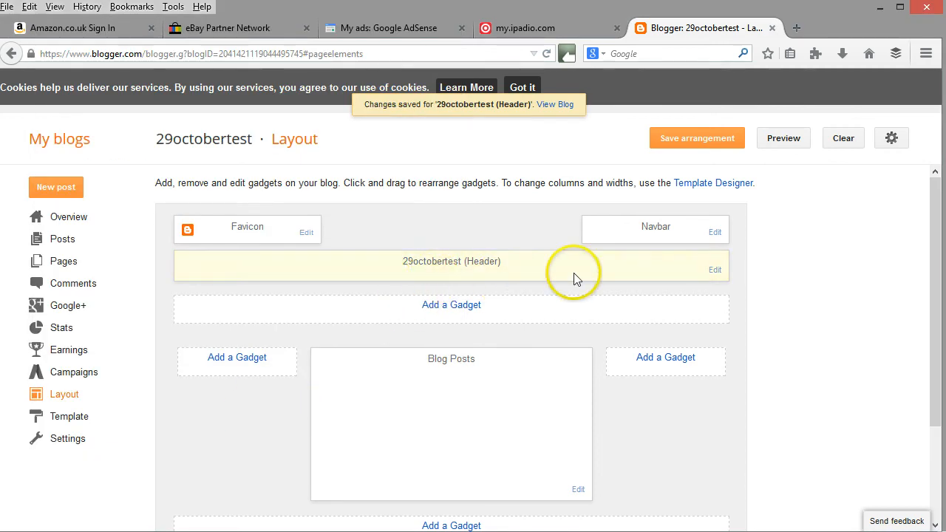
pyautogui.click(781, 140)
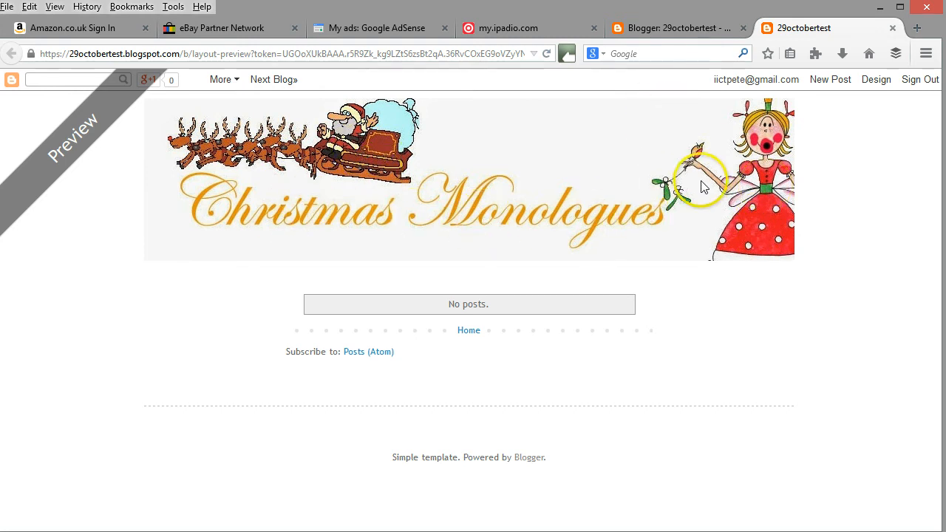
# Add an HTML/JavaScript gadget to the full-width section directly below the blog header.
pyautogui.click(678, 28)
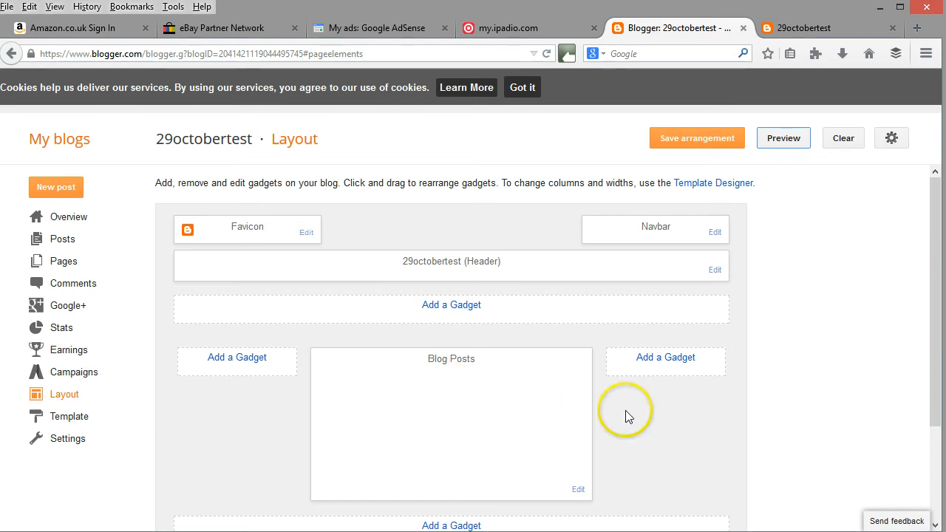
pyautogui.click(452, 309)
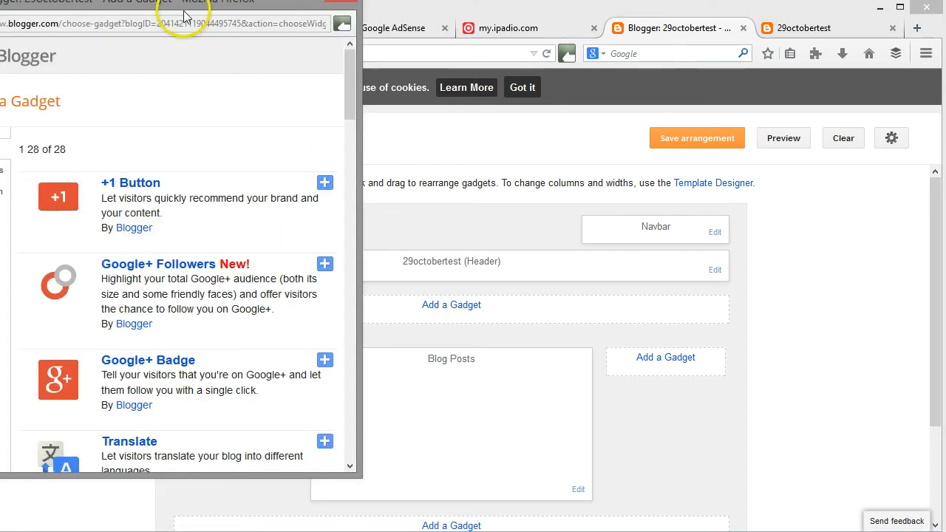
pyautogui.moveTo(184, 14); pyautogui.dragTo(254, 39)
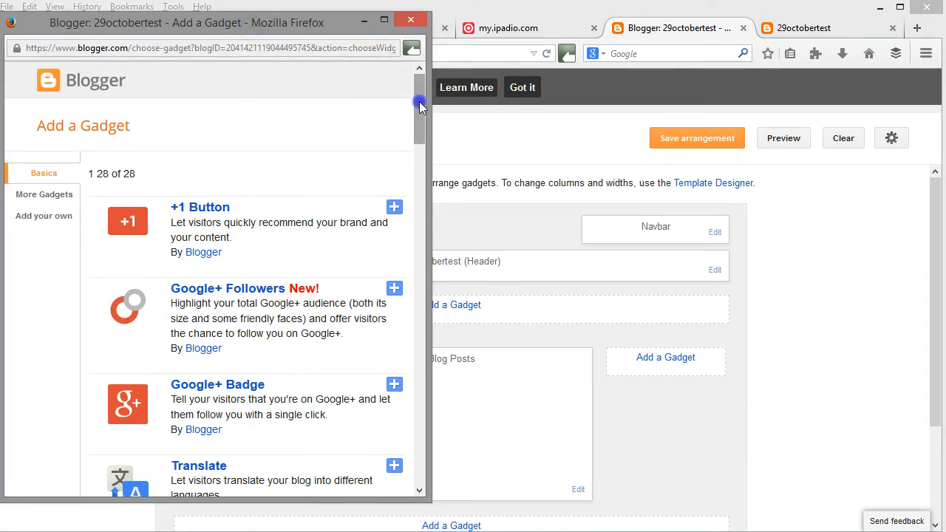
pyautogui.moveTo(419, 107); pyautogui.dragTo(428, 238)
pyautogui.click(396, 275)
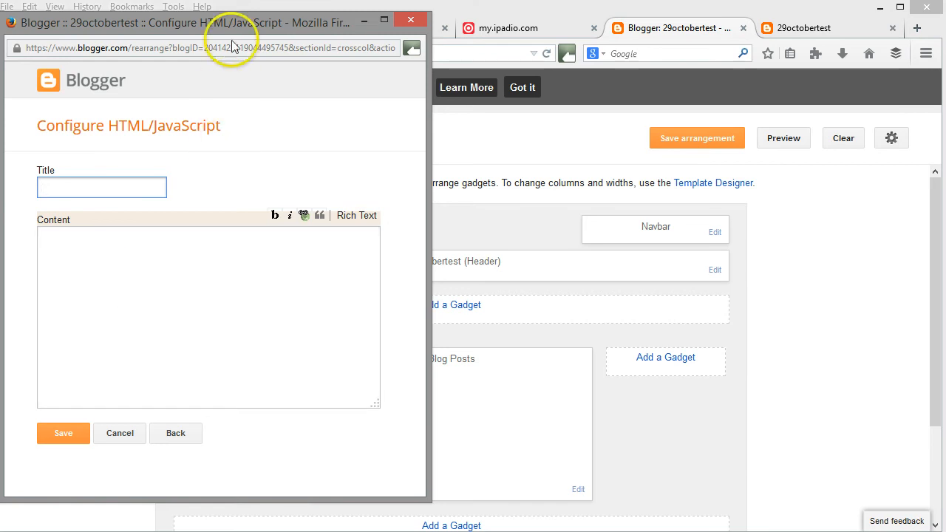
pyautogui.moveTo(236, 30); pyautogui.dragTo(263, 64)
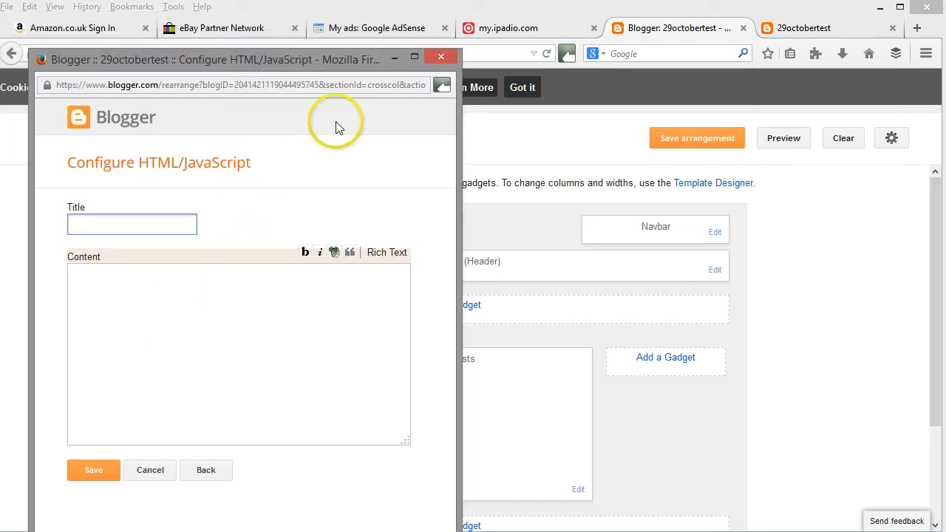
# Switch to Google AdSense, generate the ad code for the big banner ad unit and copy it.
pyautogui.click(360, 33)
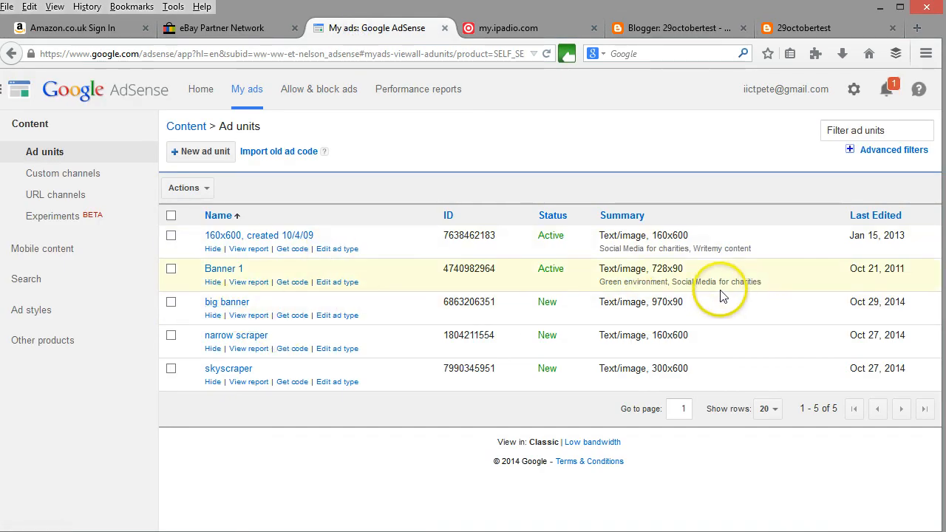
pyautogui.click(227, 303)
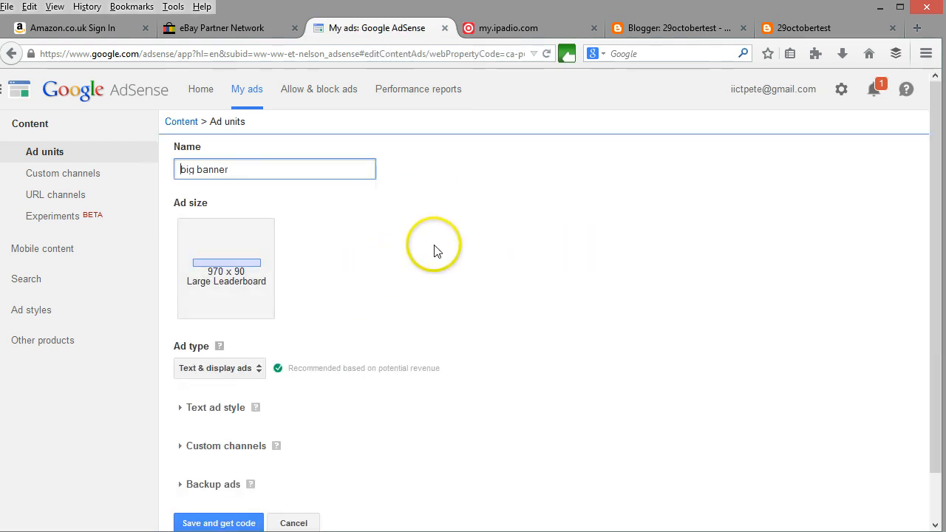
pyautogui.scroll(-1, 460, 249)
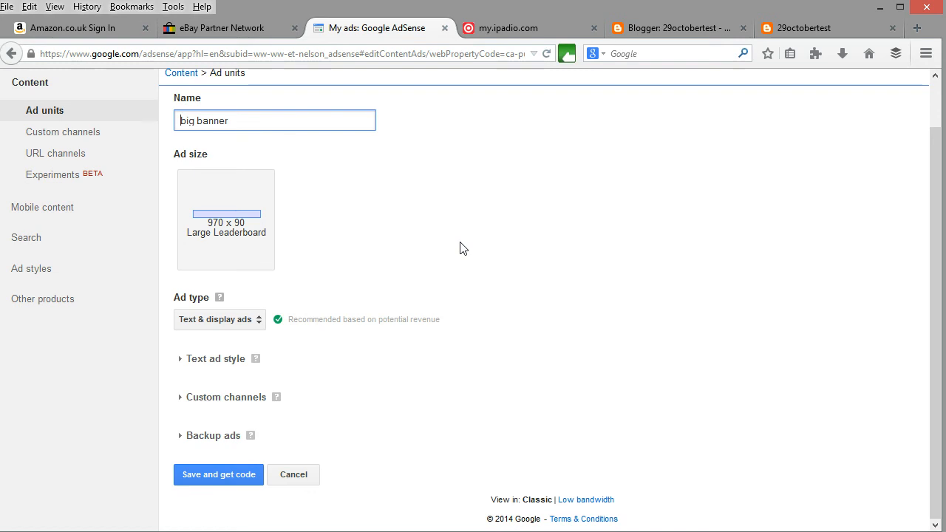
pyautogui.click(219, 474)
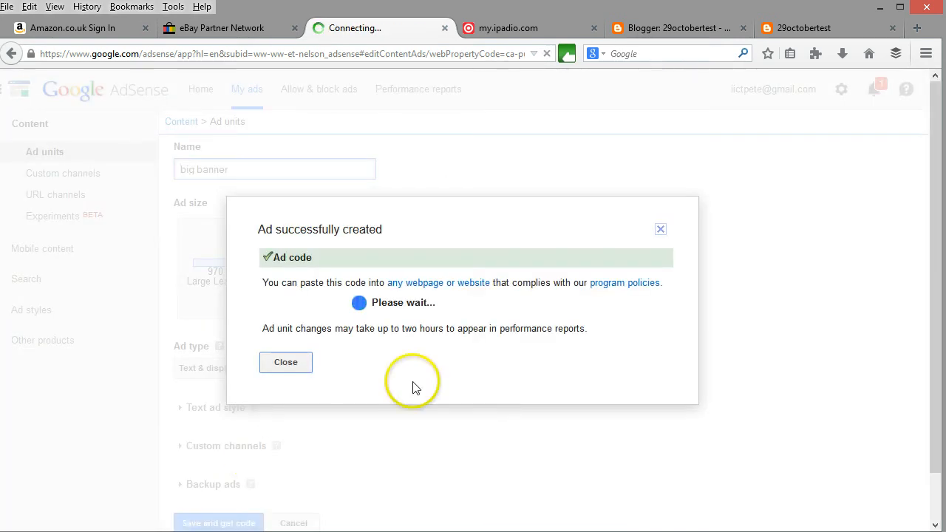
pyautogui.click(403, 333)
pyautogui.hotkey('ctrl', 'c')
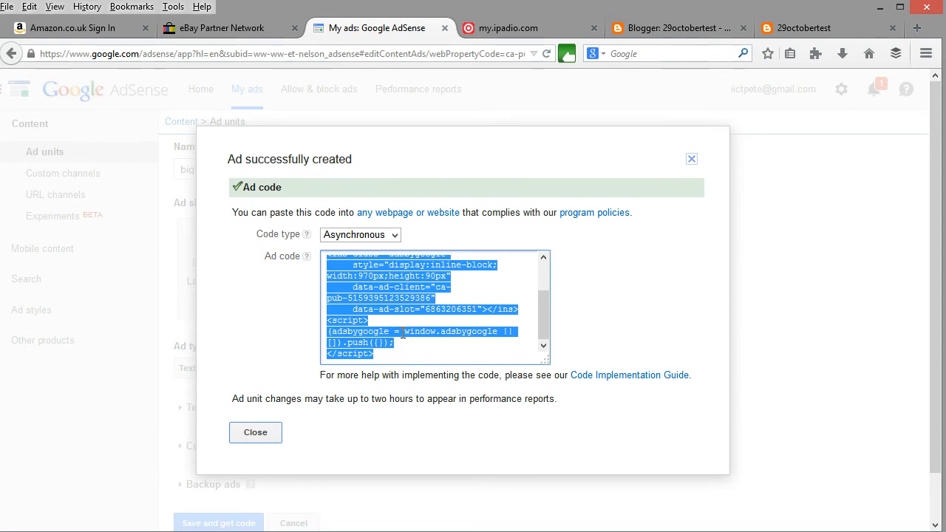
pyautogui.click(268, 437)
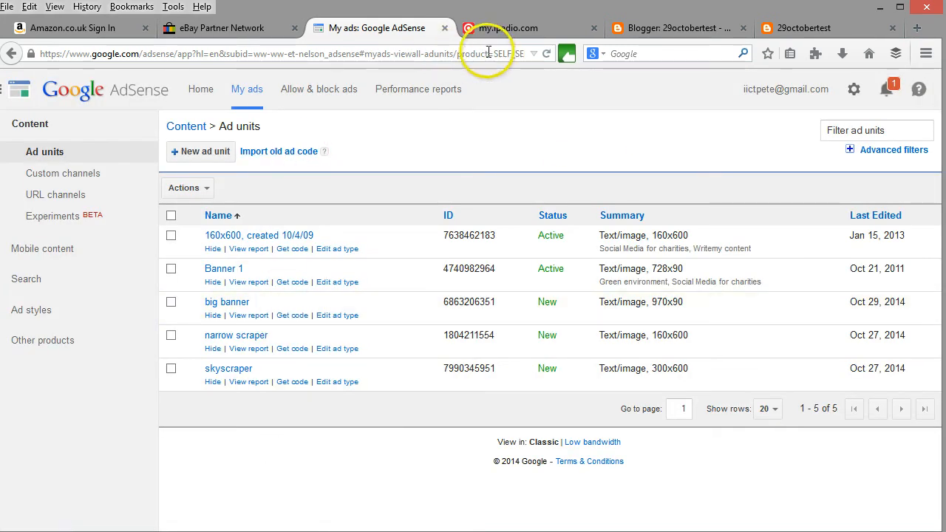
# Return to the Blogger HTML/JavaScript gadget, paste the copied ad code as its content and save it.
pyautogui.click(654, 27)
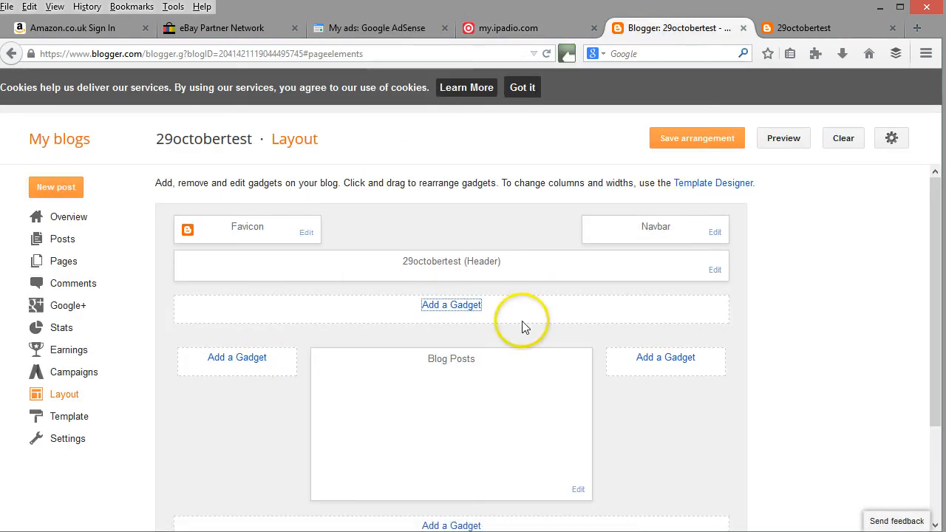
pyautogui.hotkey('alt', 'Tab')
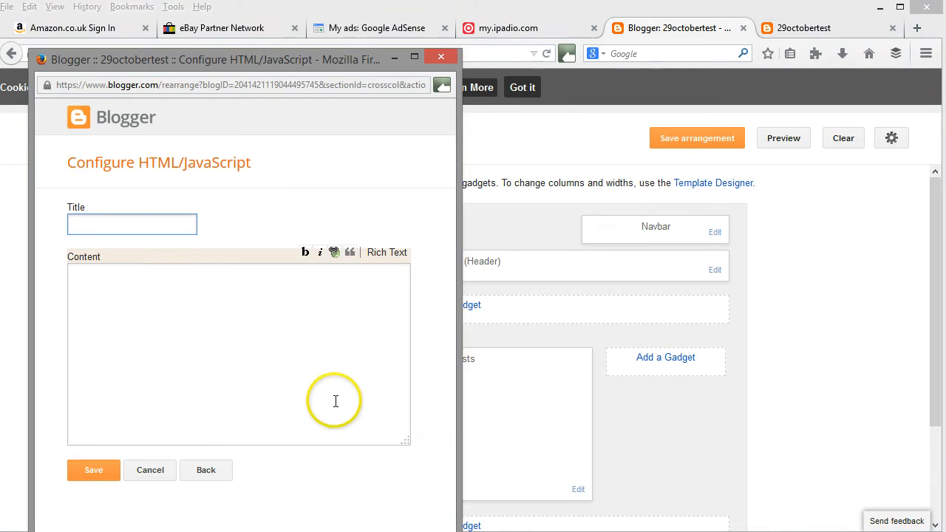
pyautogui.click(157, 289)
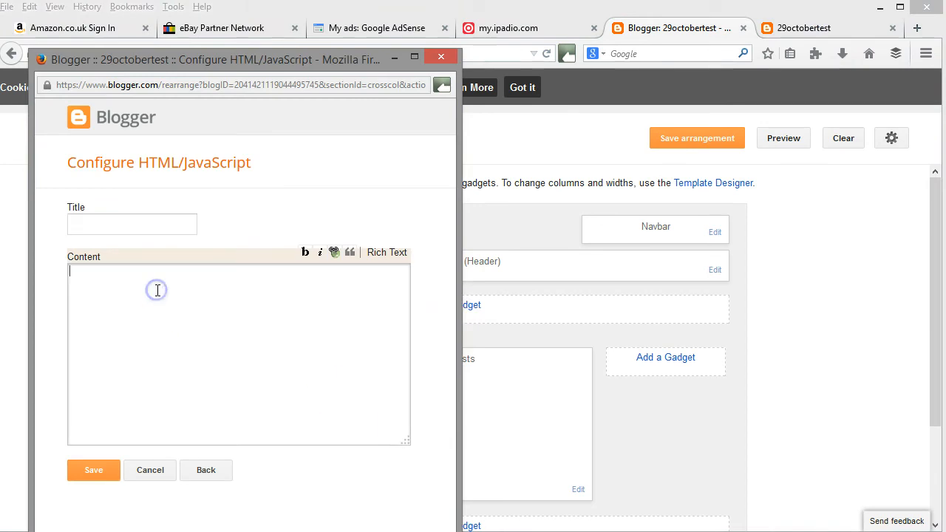
pyautogui.hotkey('ctrl', 'v')
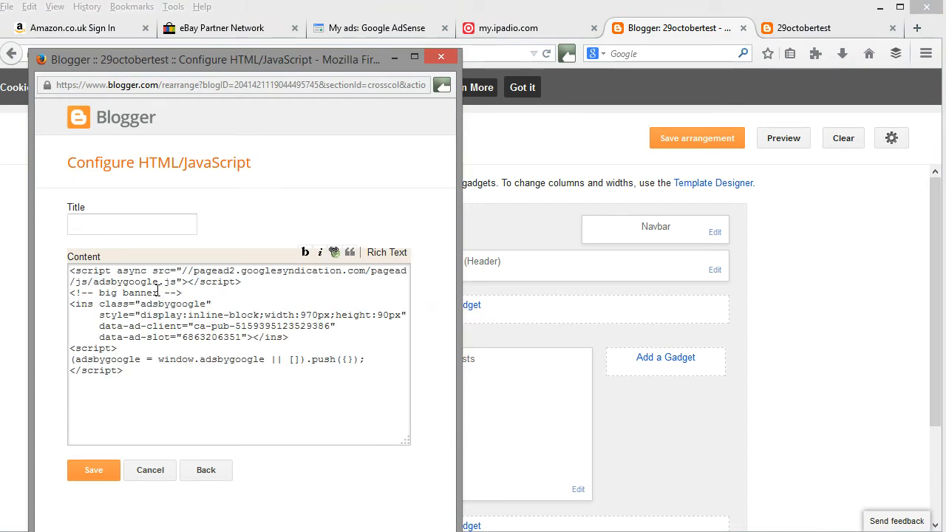
pyautogui.click(90, 469)
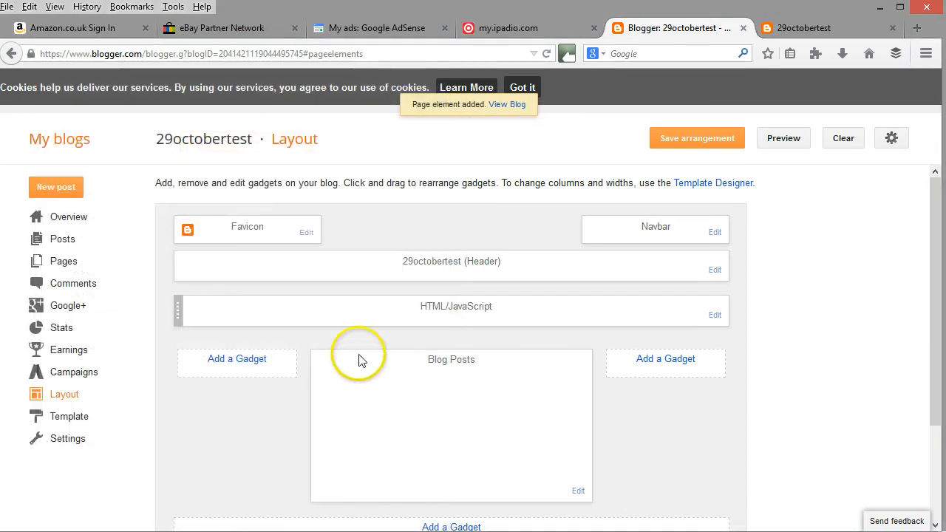
# Preview the blog to check the banner ad below the header, and return to the layout.
pyautogui.click(783, 144)
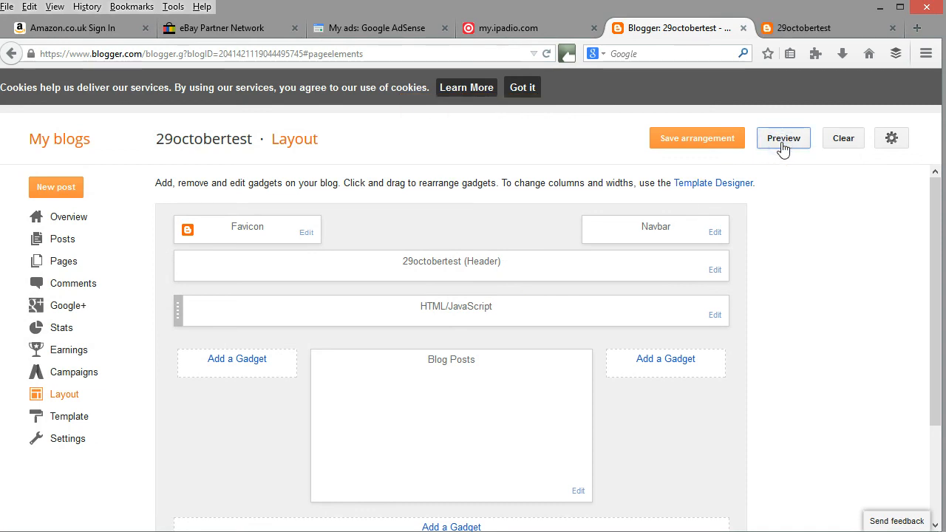
pyautogui.click(811, 27)
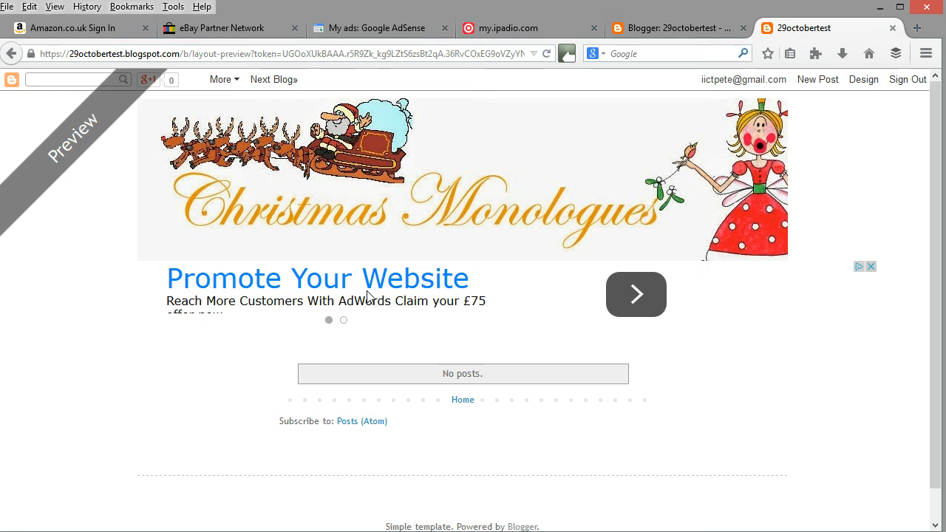
pyautogui.click(654, 29)
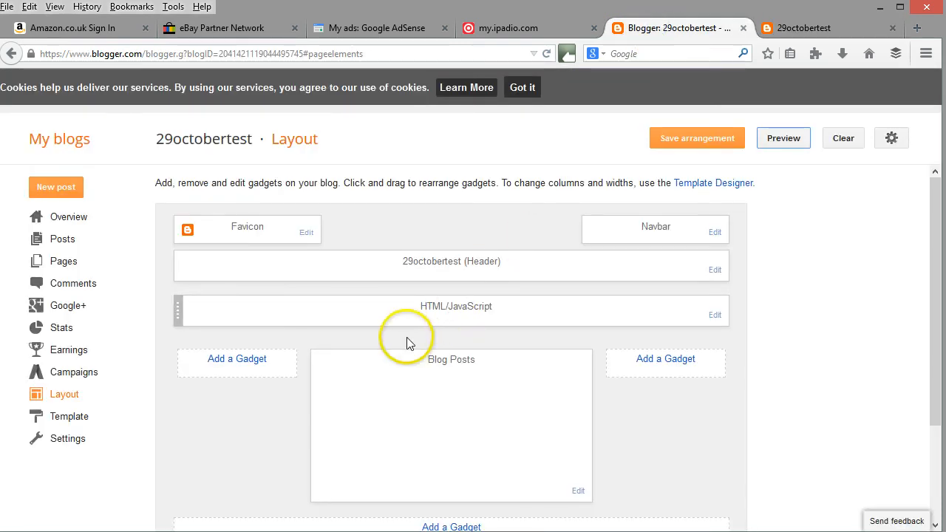
# Open the gadget selection for the left column beside the blog posts.
pyautogui.click(236, 359)
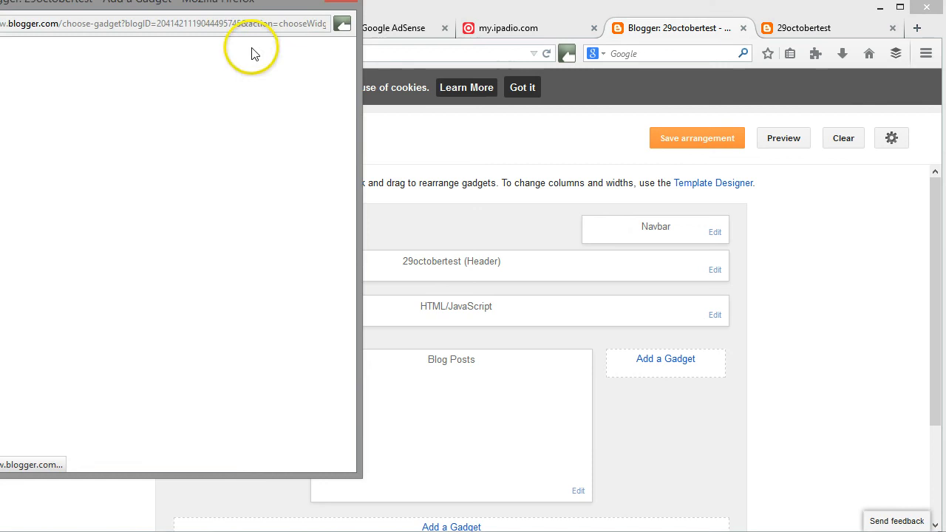
pyautogui.moveTo(229, 5); pyautogui.dragTo(259, 59)
pyautogui.moveTo(280, 103); pyautogui.dragTo(313, 141)
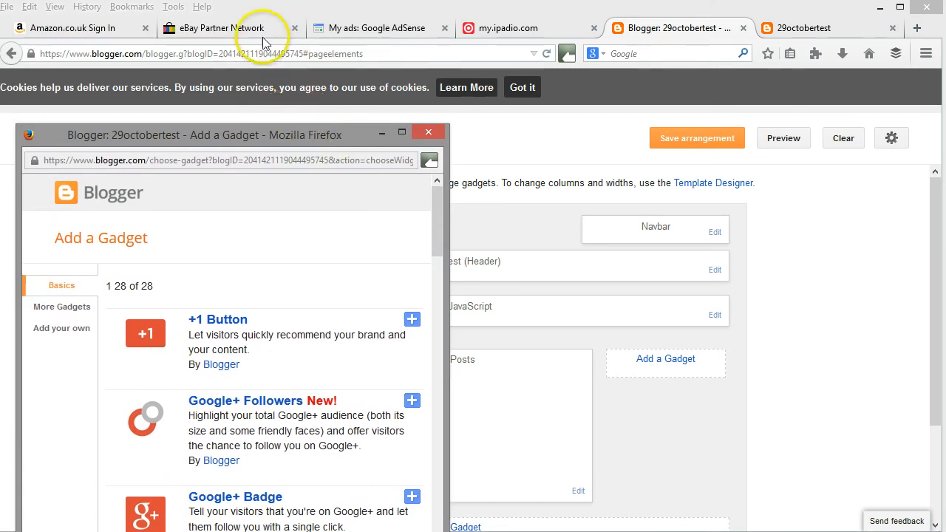
# Switch to Amazon Associates and search all products for "Christmas Monologues" in Product Links.
pyautogui.click(91, 32)
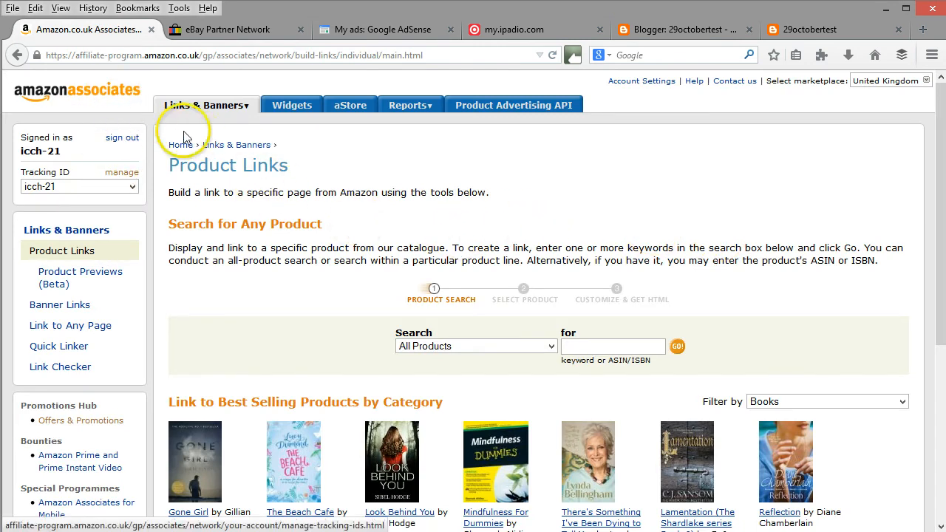
pyautogui.moveTo(196, 117)
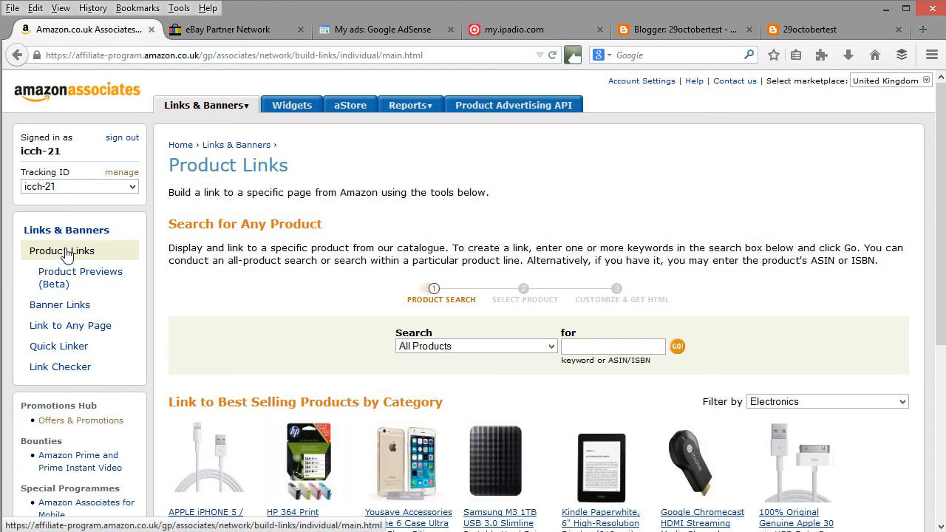
pyautogui.click(591, 347)
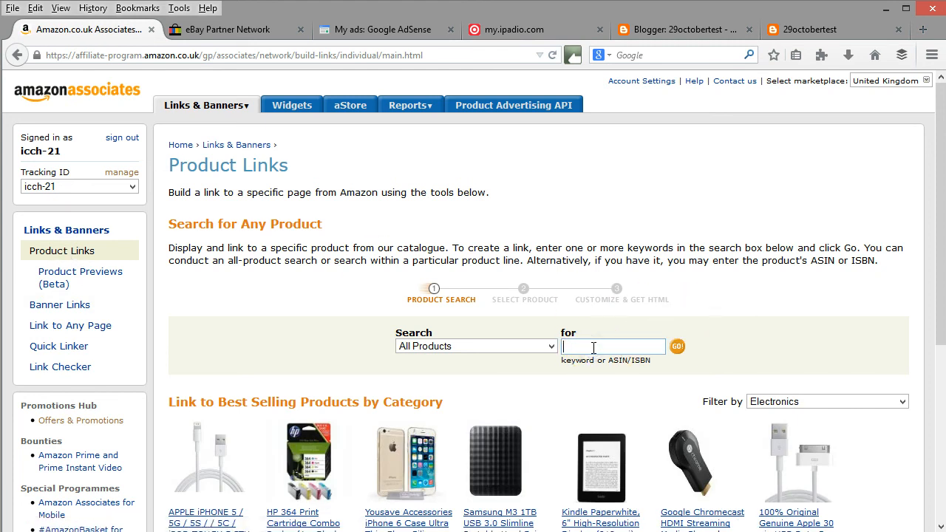
pyautogui.write('Cg')
pyautogui.press('BackSpace')
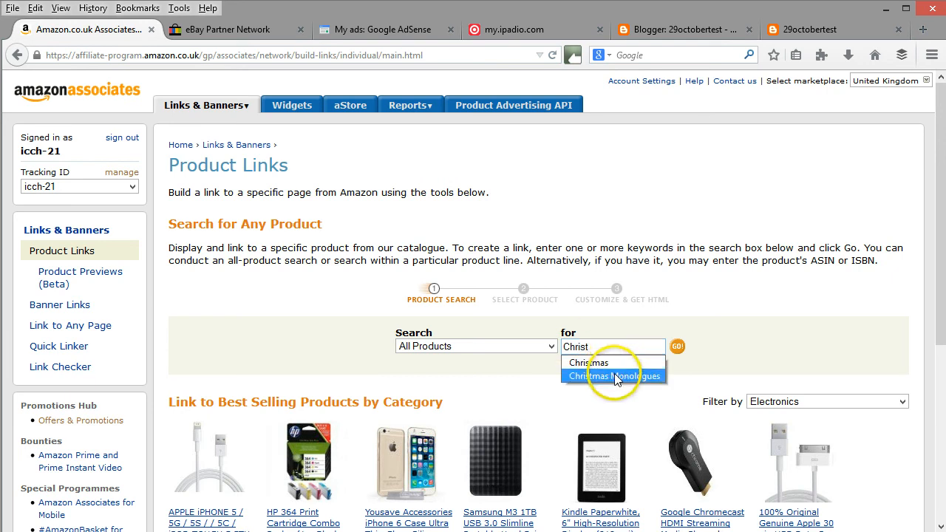
pyautogui.click(614, 375)
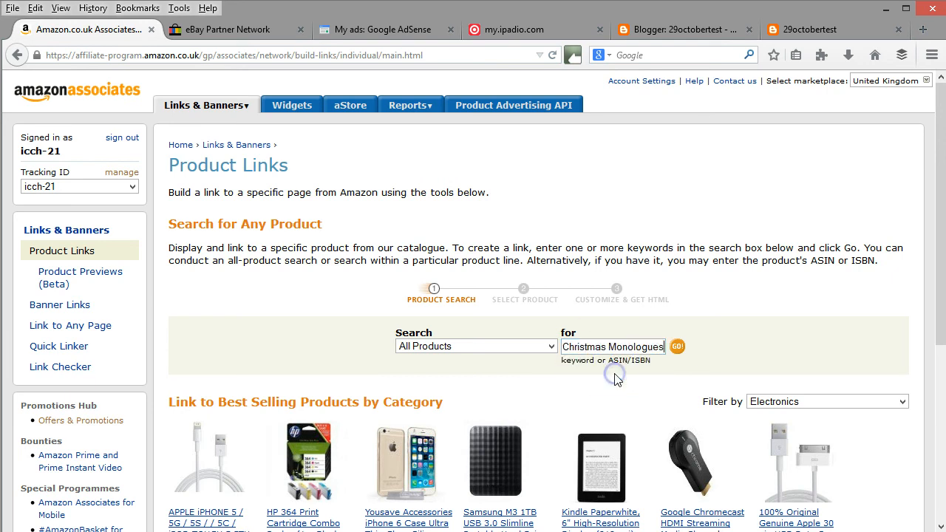
pyautogui.click(678, 348)
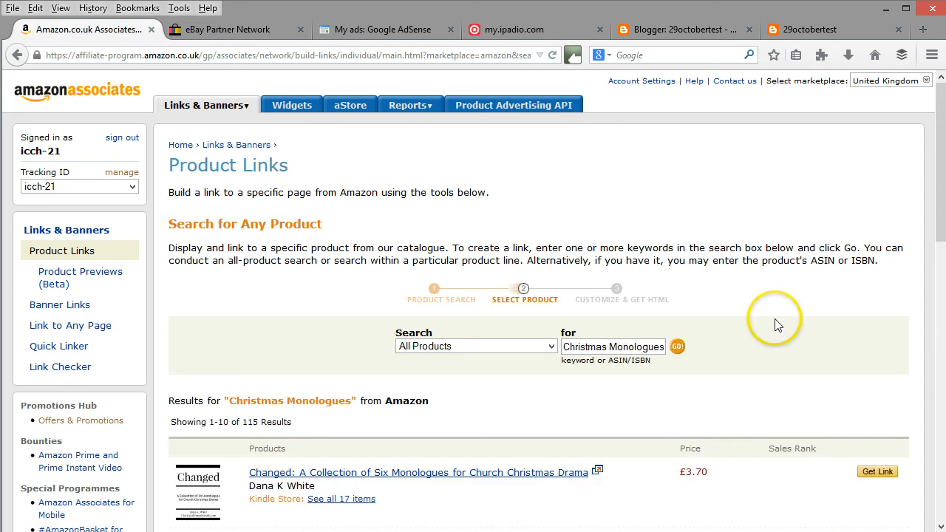
# Get the text and image link for the book Tangled in the Tinsel and copy its HTML code.
pyautogui.scroll(-2, 776, 325)
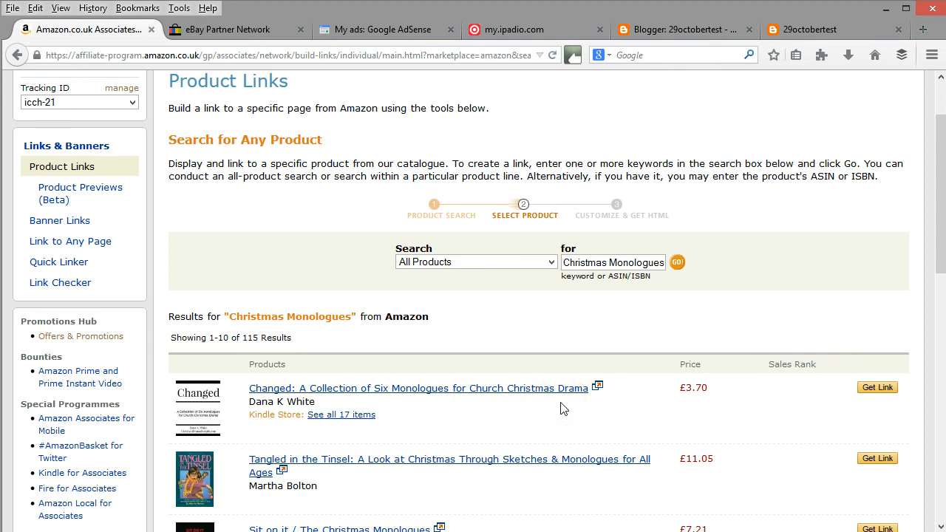
pyautogui.scroll(-2, 517, 408)
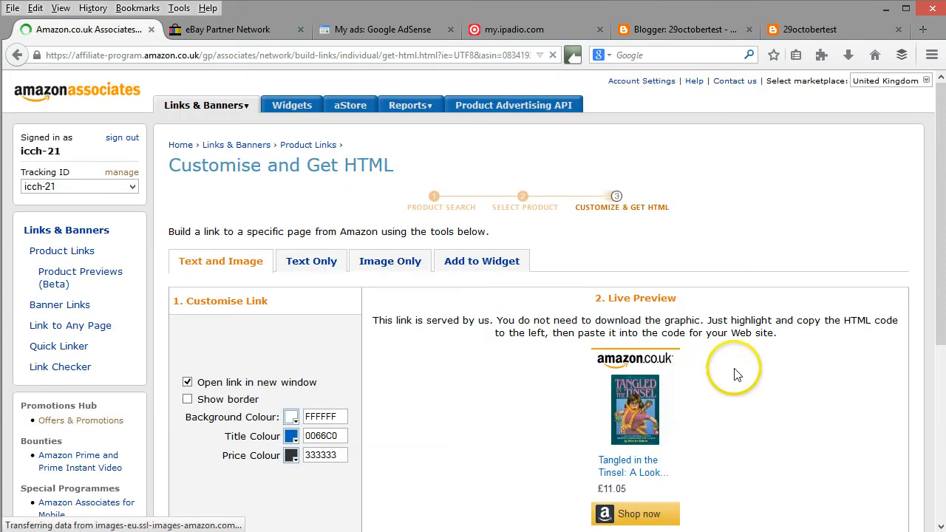
pyautogui.scroll(-2, 735, 375)
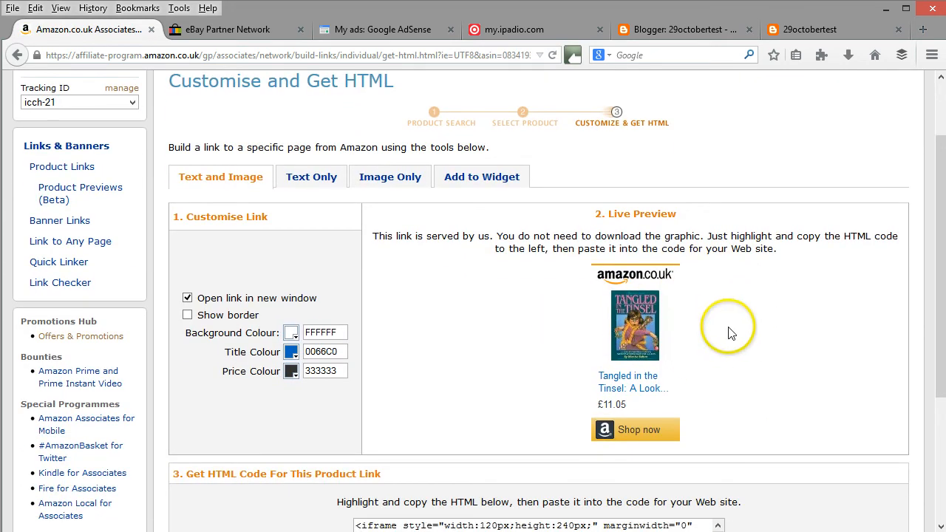
pyautogui.scroll(-4, 729, 333)
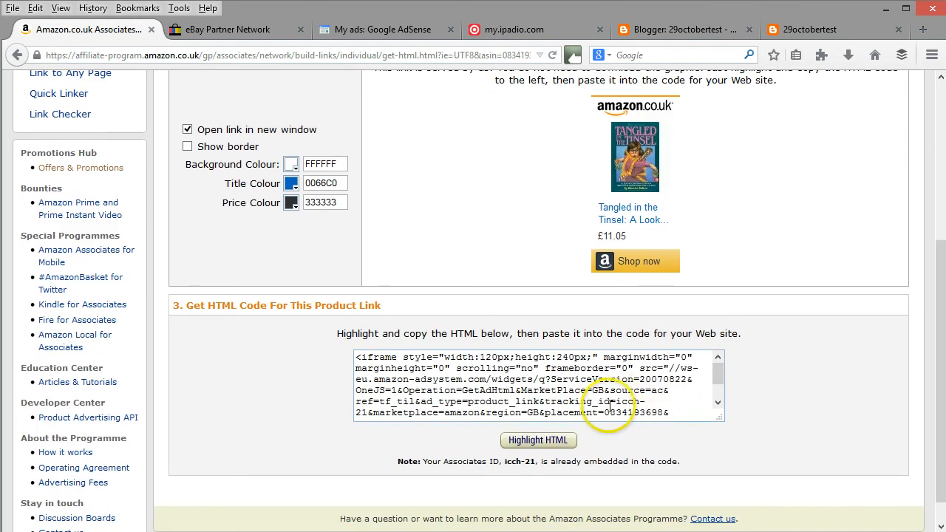
pyautogui.click(563, 441)
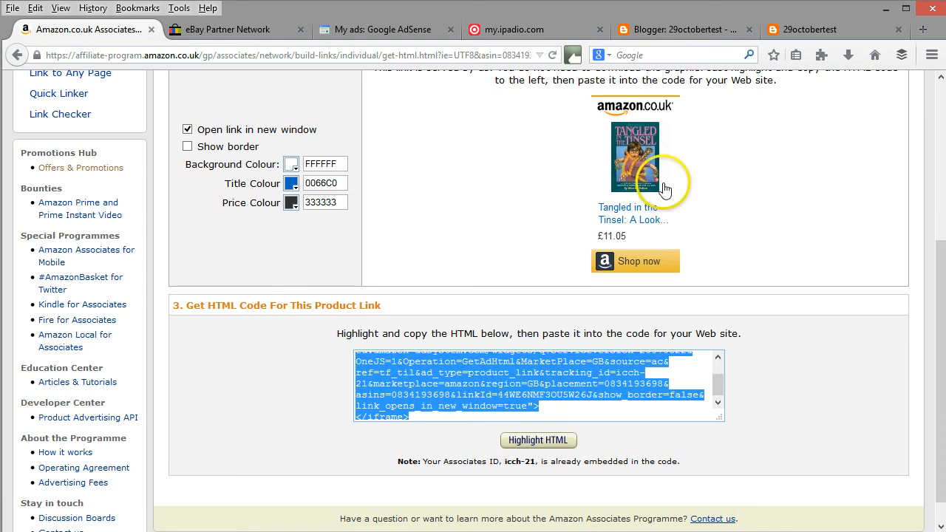
# Return to the Blogger layout and add an HTML/JavaScript gadget to the left column beside the blog posts.
pyautogui.click(674, 34)
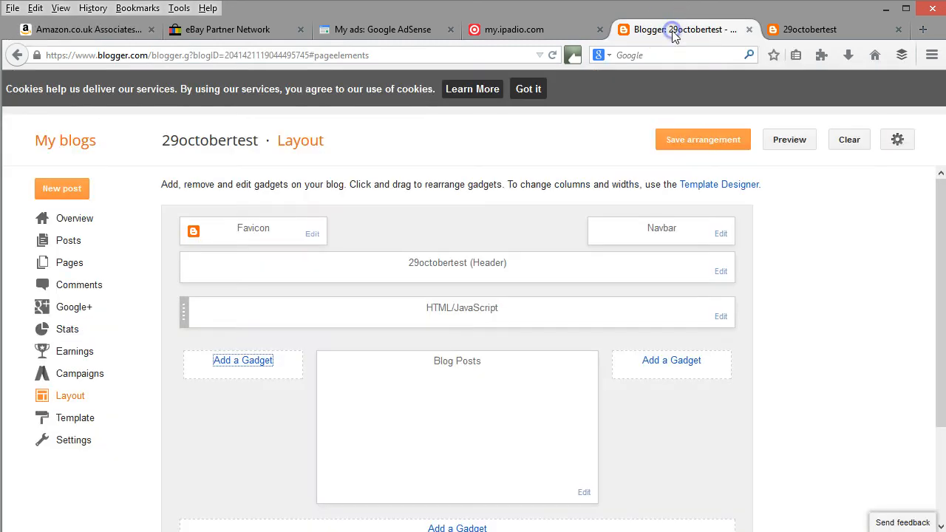
pyautogui.click(258, 365)
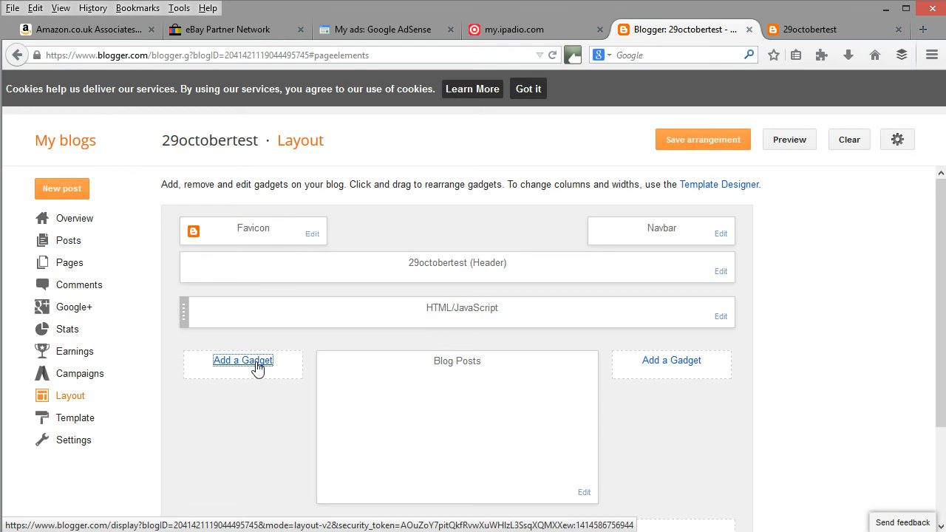
pyautogui.hotkey('alt', 'Tab')
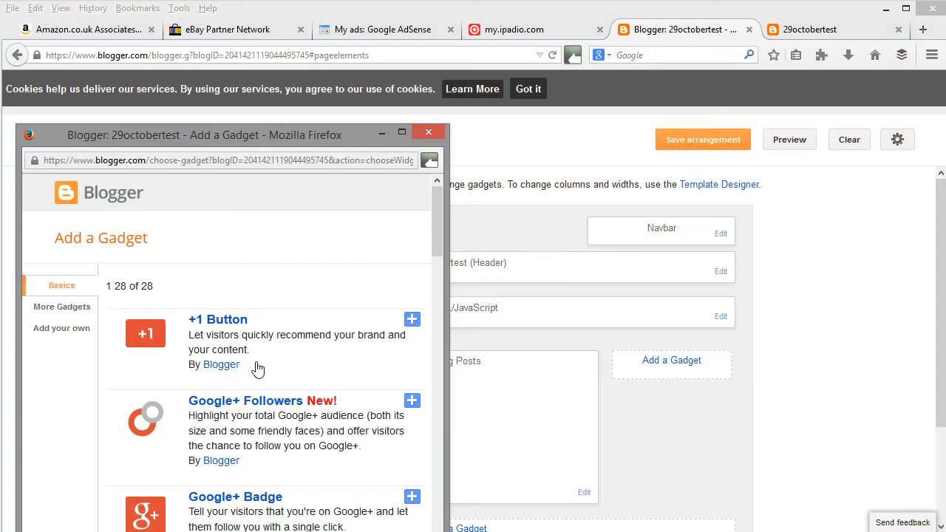
pyautogui.moveTo(437, 237); pyautogui.dragTo(434, 371)
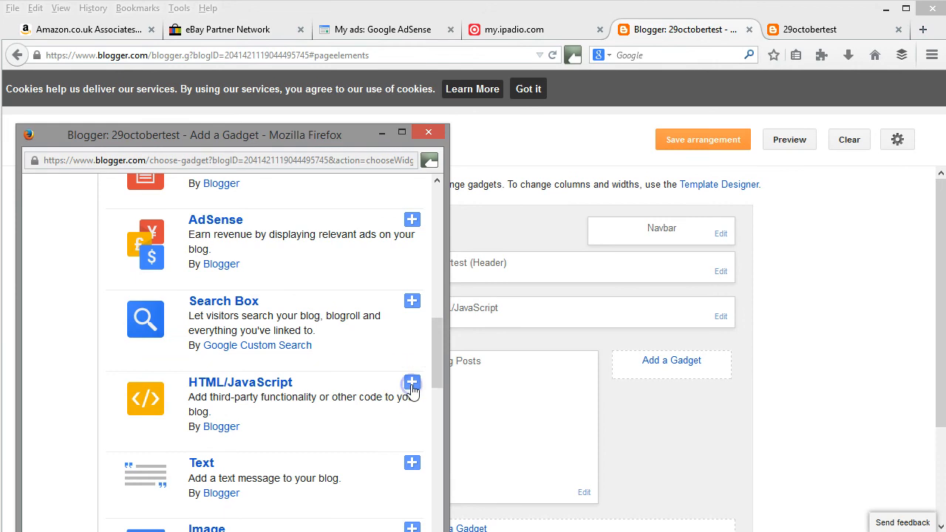
pyautogui.click(411, 384)
# Paste the copied Amazon product link code as the gadget's content and save the gadget.
pyautogui.click(255, 373)
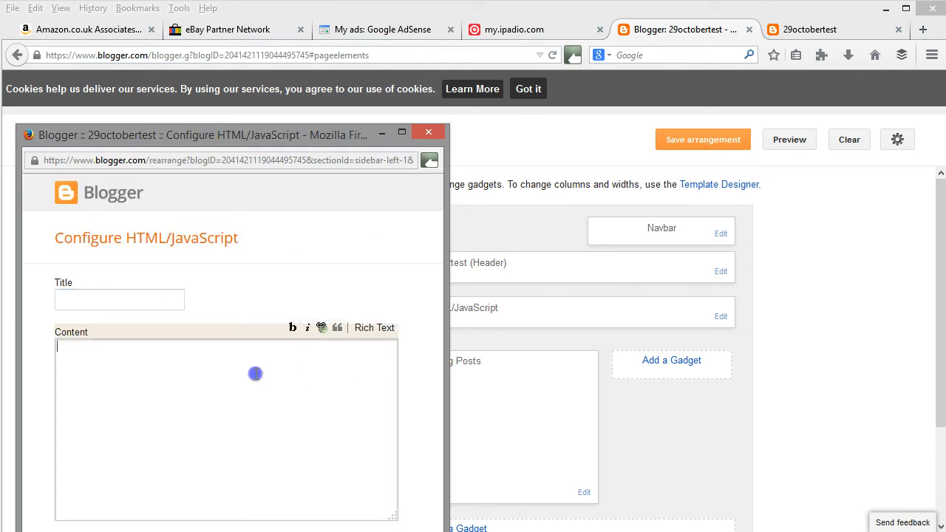
pyautogui.hotkey('ctrl', 'v')
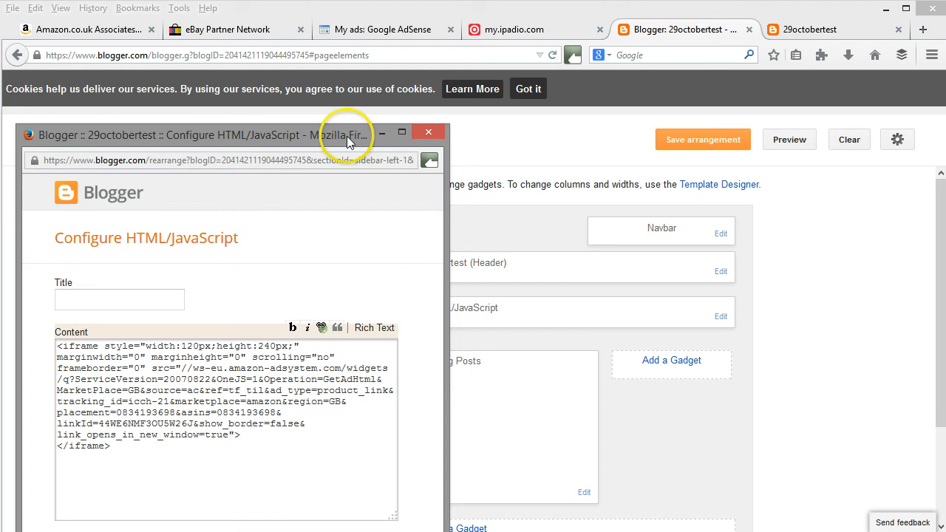
pyautogui.moveTo(350, 138); pyautogui.dragTo(346, 15)
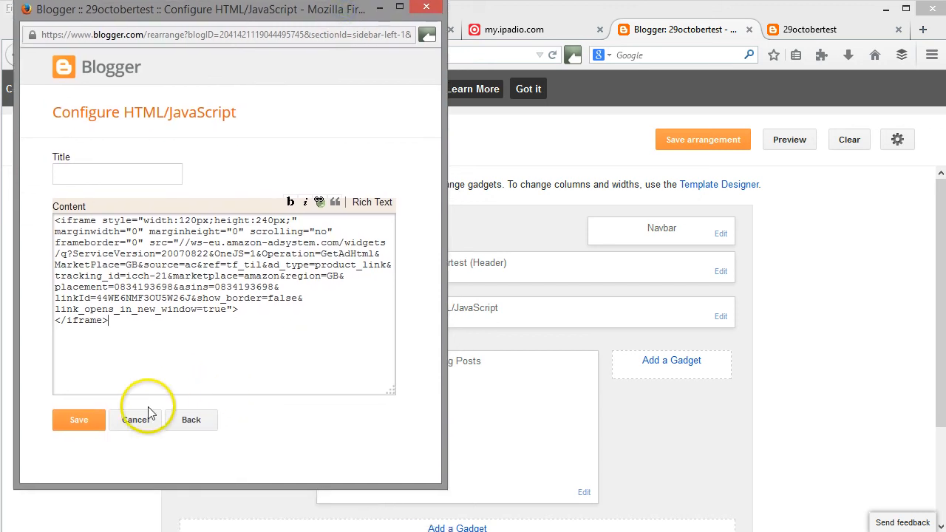
pyautogui.click(80, 421)
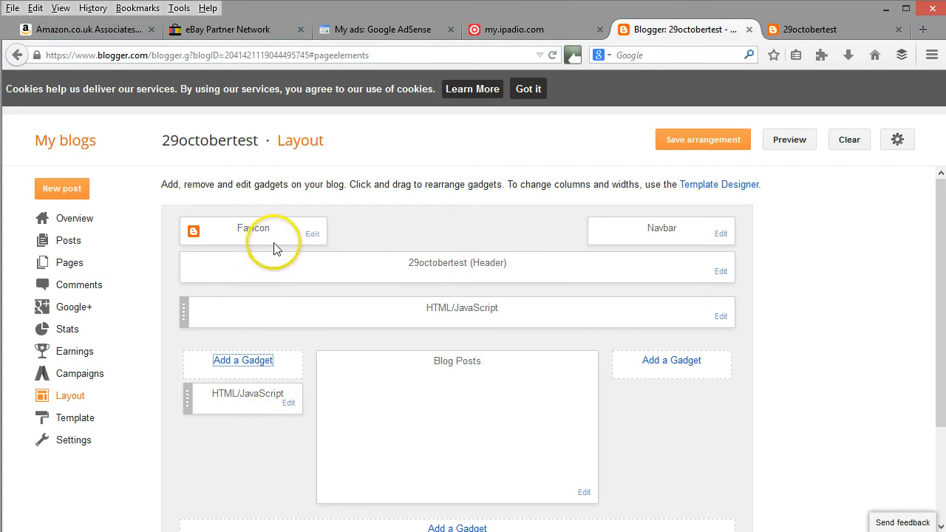
# Go back to Amazon Associates, start a new product link and search all products for "Christmas Monologues" again.
pyautogui.click(102, 28)
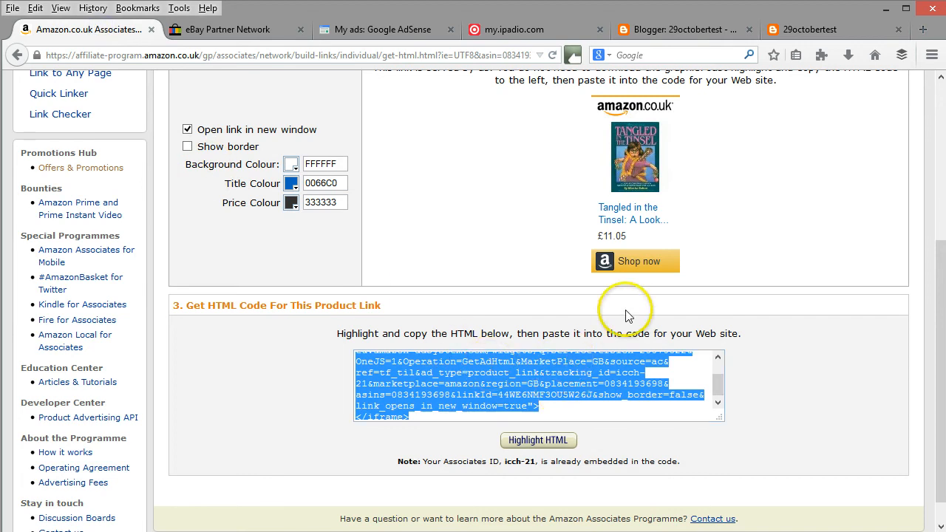
pyautogui.scroll(4, 556, 263)
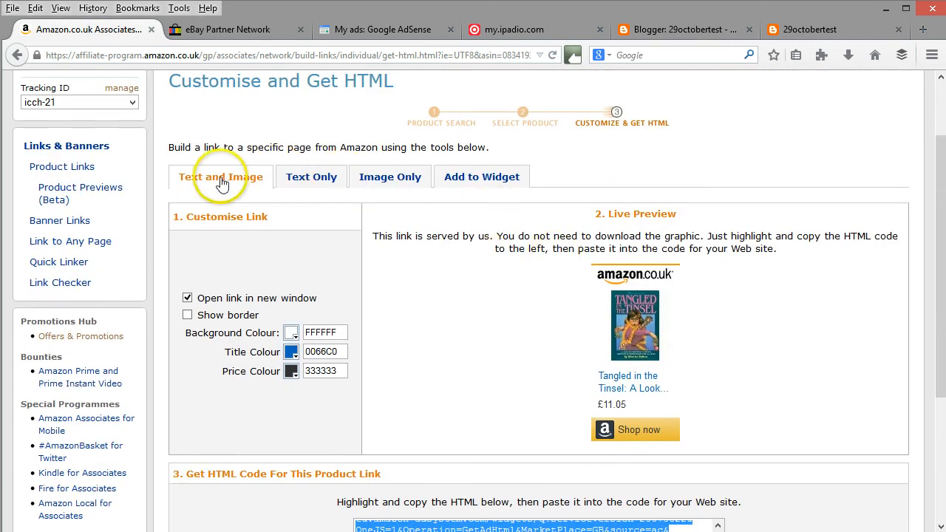
pyautogui.click(62, 167)
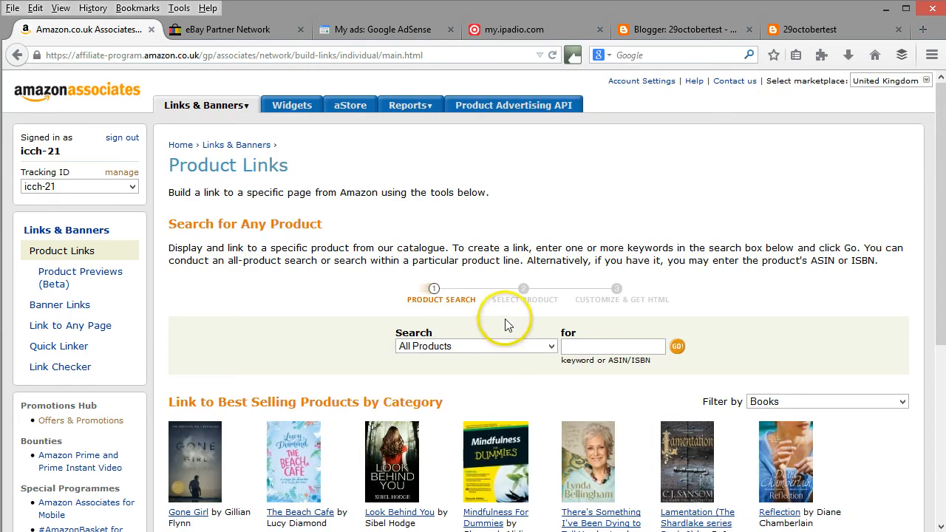
pyautogui.click(593, 347)
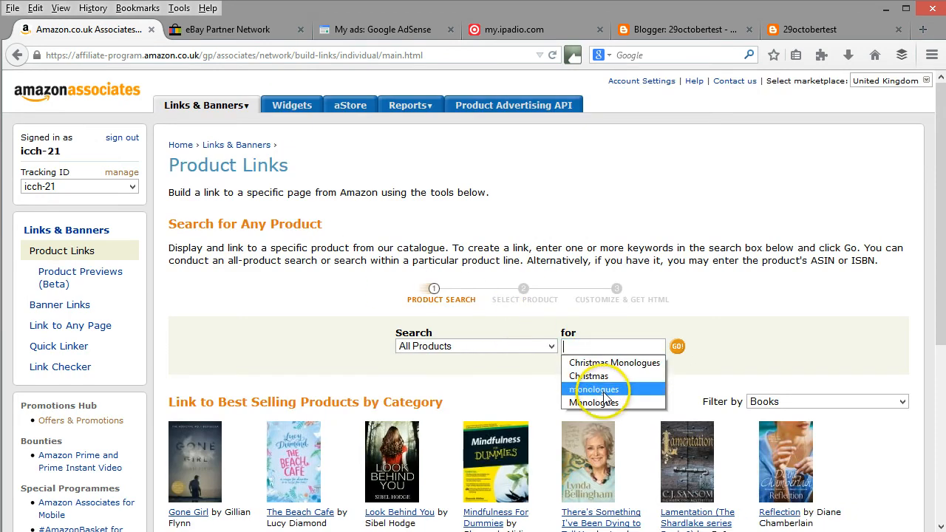
pyautogui.click(608, 363)
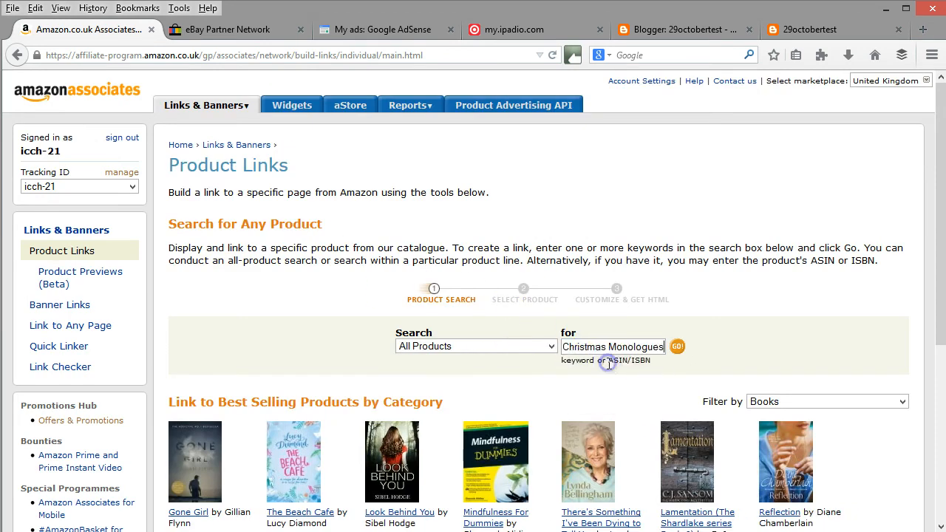
pyautogui.click(677, 346)
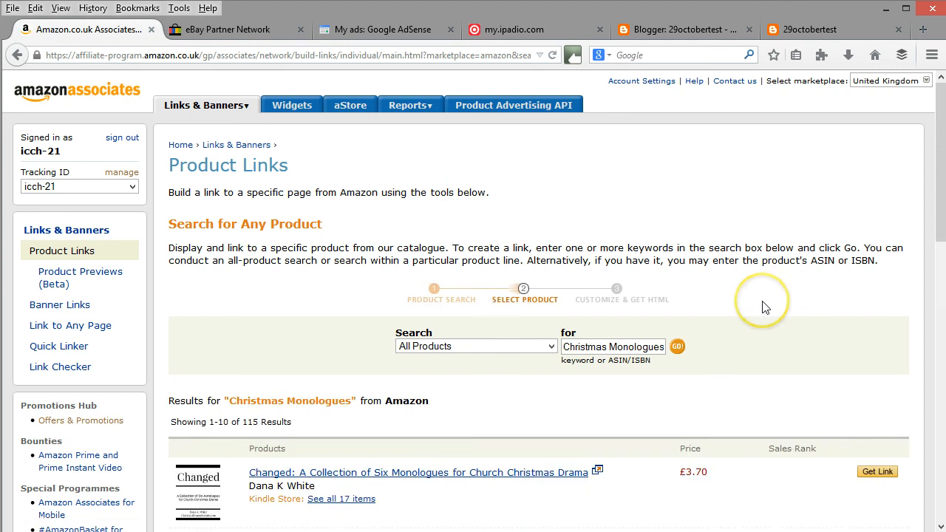
# Get the text and image link for the Men Novelty X-Mas Reindeer jumper and highlight its HTML code for copying.
pyautogui.scroll(-10, 765, 308)
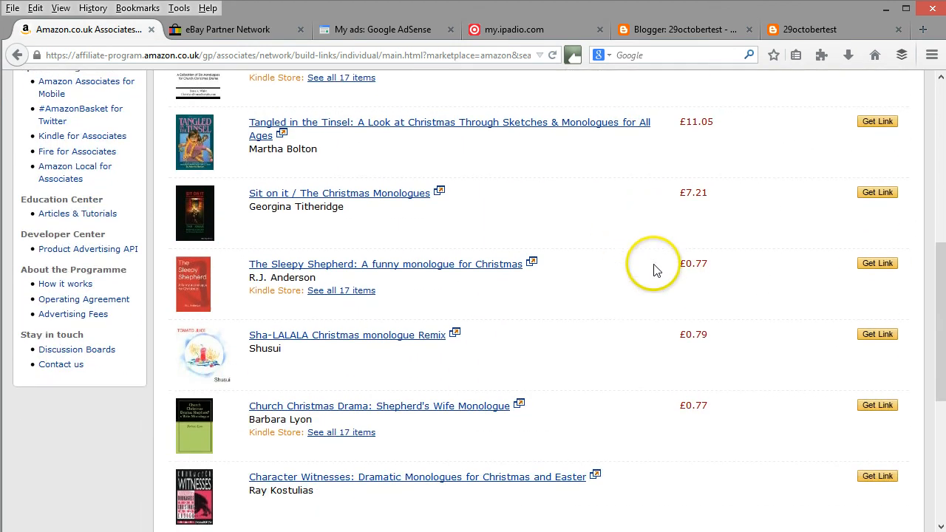
pyautogui.scroll(-4, 654, 269)
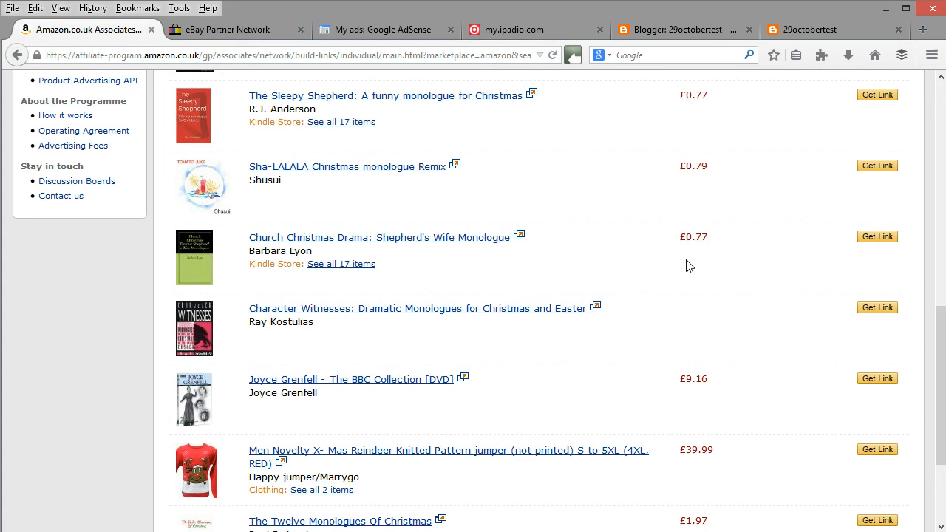
pyautogui.scroll(-2, 689, 266)
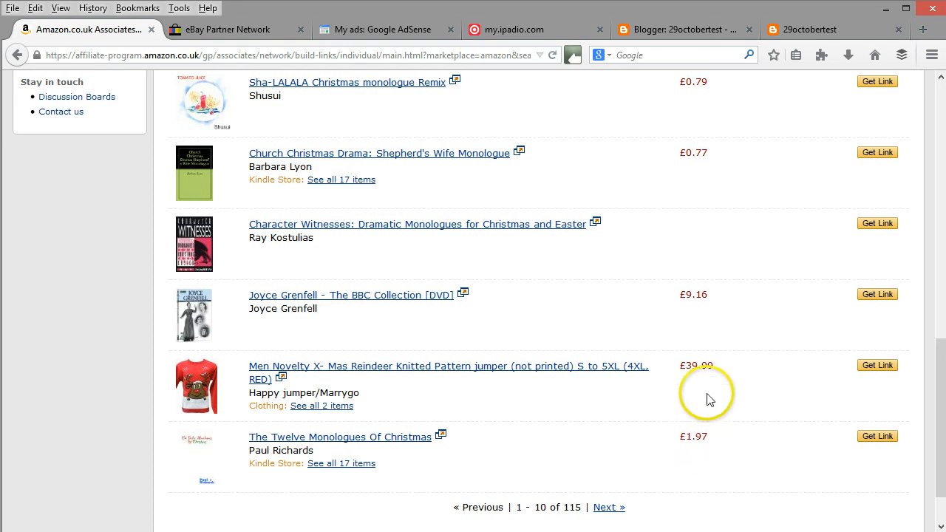
pyautogui.click(883, 366)
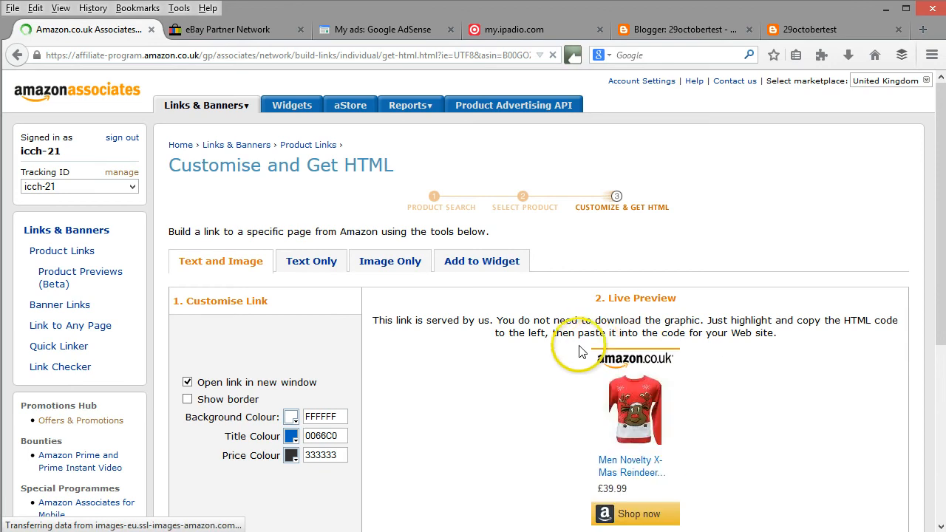
pyautogui.scroll(-4, 688, 353)
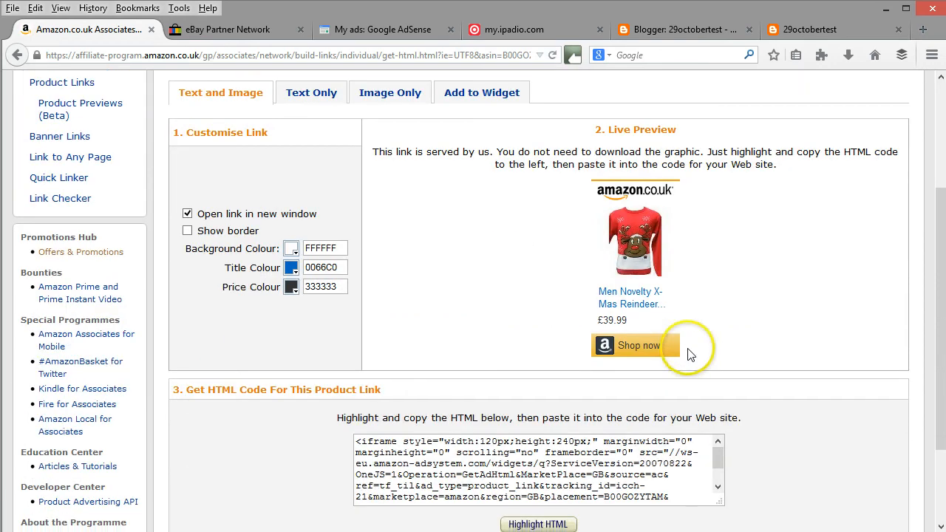
pyautogui.click(564, 523)
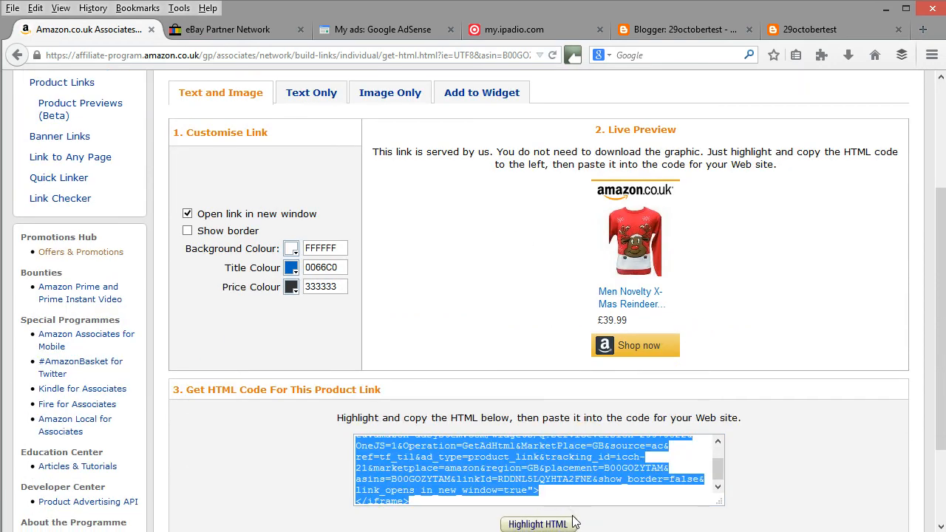
# Switch back to the Blogger layout and add a second HTML/JavaScript gadget to the left column.
pyautogui.click(673, 32)
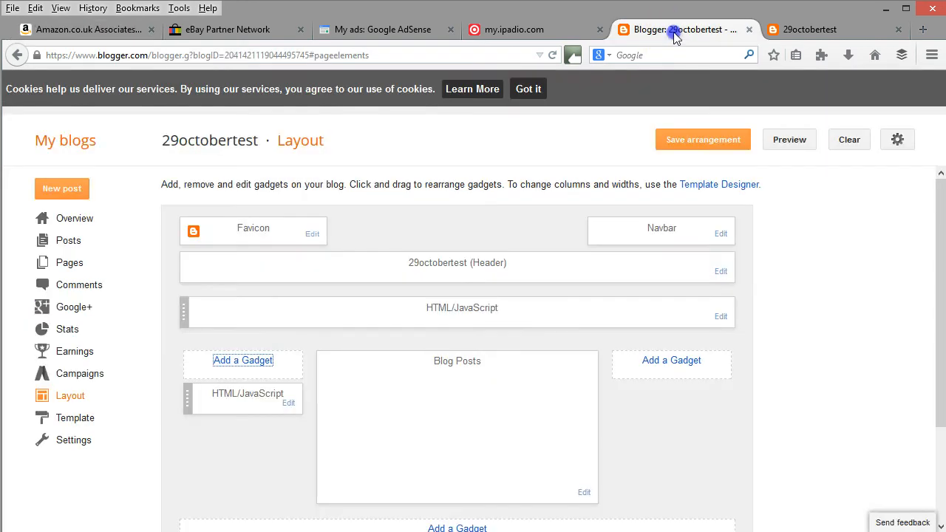
pyautogui.click(257, 364)
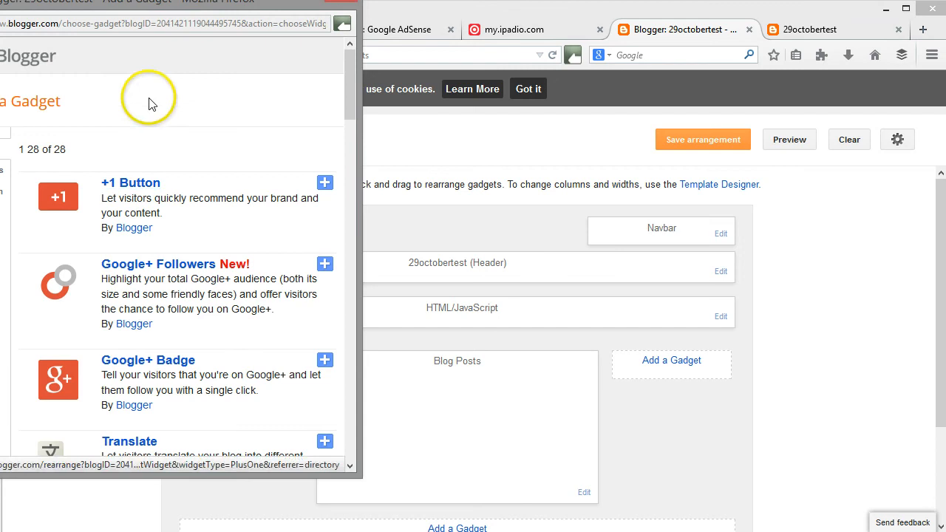
pyautogui.moveTo(137, 3); pyautogui.dragTo(207, 11)
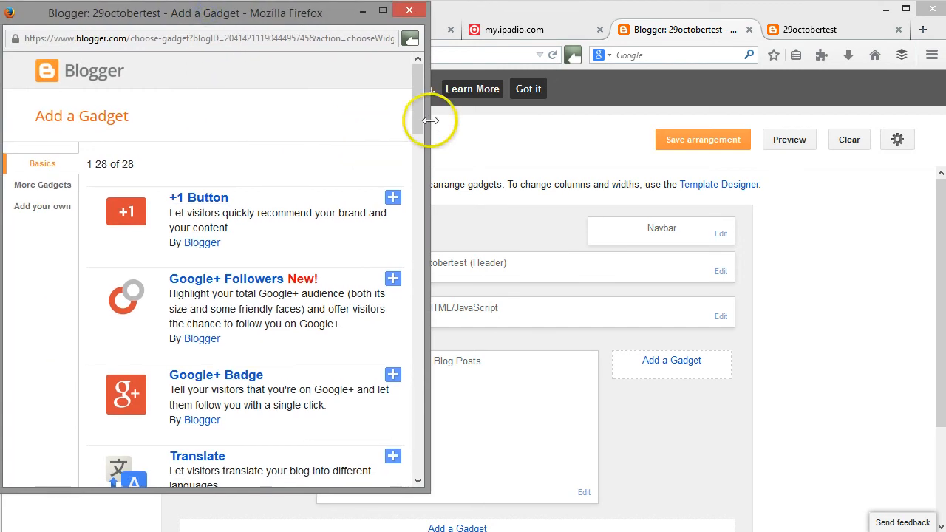
pyautogui.moveTo(421, 102); pyautogui.dragTo(433, 232)
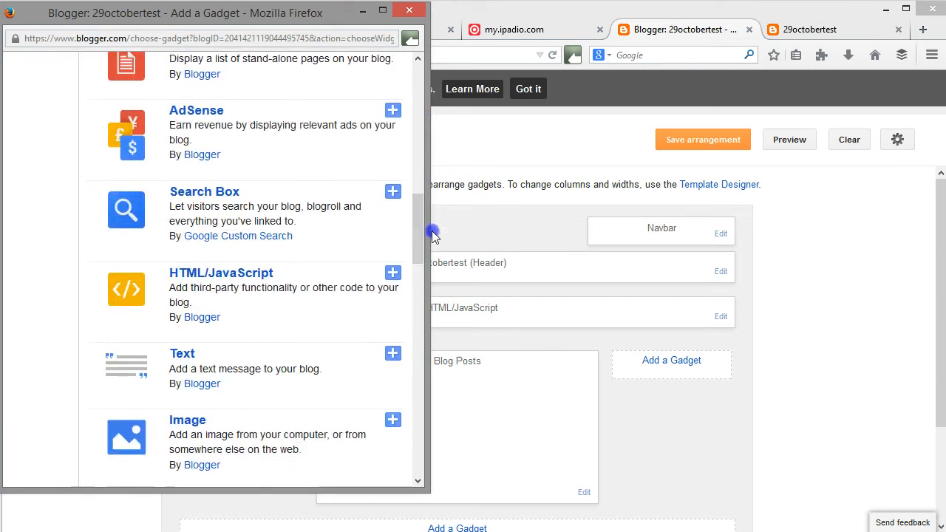
pyautogui.click(394, 275)
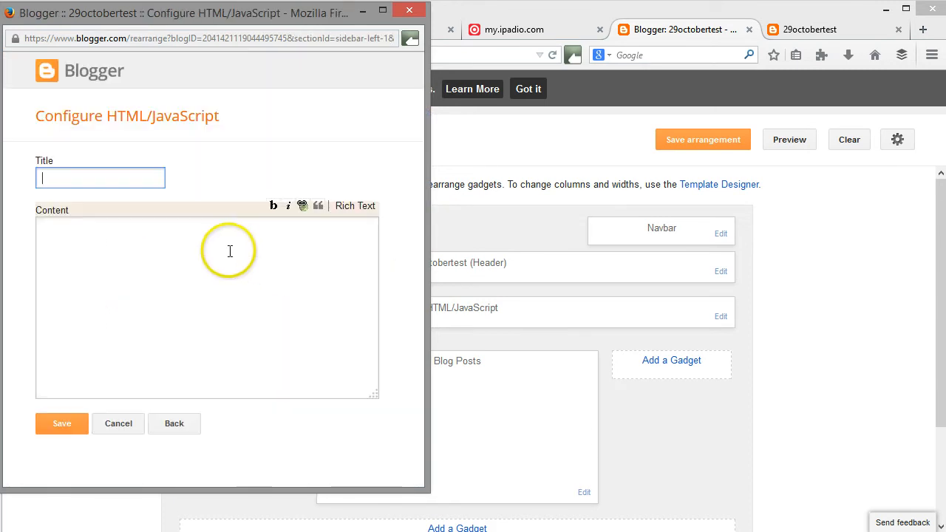
# Paste the reindeer jumper's Amazon link code as the new gadget's content and save the gadget.
pyautogui.click(228, 250)
pyautogui.write('<iframe style="width:120px;height:240px;" marginwidth="0" marginheight="0" scrolling="no" frameborder="0" src="//ws-eu.amazon-adsystem.com/widgets/q?ServiceVersion=20070822&OneJS=1&Operation=GetAdHtml&MarketPlace=GB&source=ac&ref=tf_til&ad_type=product_link&tracking_id=icch-21&marketplace=amazon&region=GB&placement=B00GOZYTAM&asins=B00GOZYTAM&linkId=RDDNL5LQYHTA2FNE&show_border=false&link_opens_in_new_window=true"></iframe>')
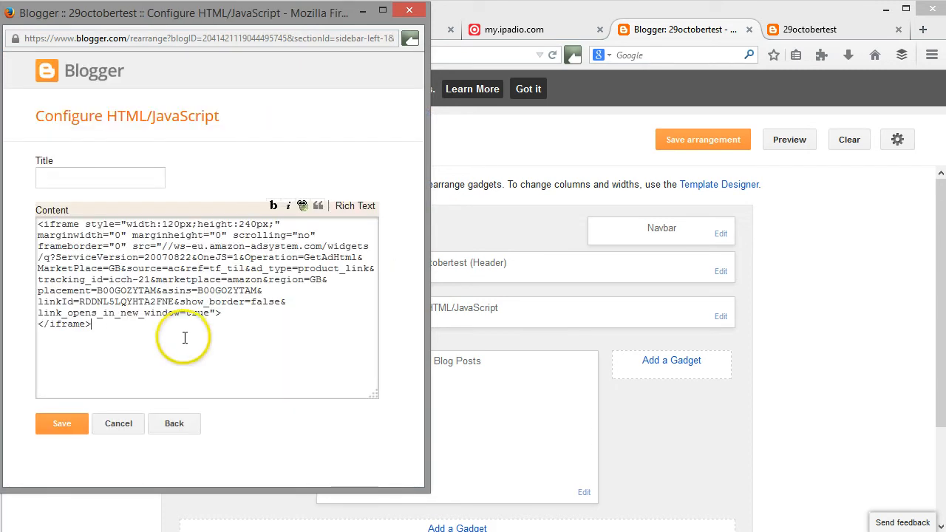
pyautogui.click(70, 428)
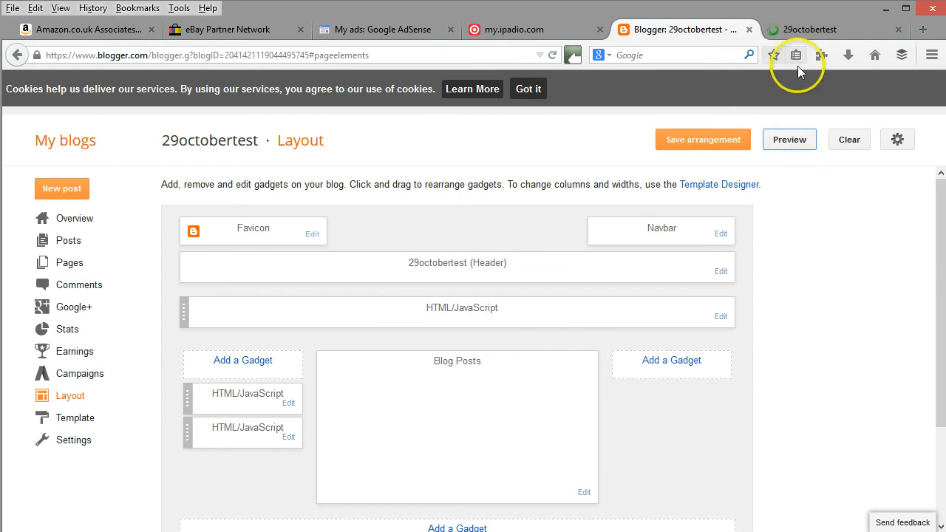
# Check the banner, the AdSense ad and both Amazon product links in the blog preview, and return to the layout.
pyautogui.click(810, 30)
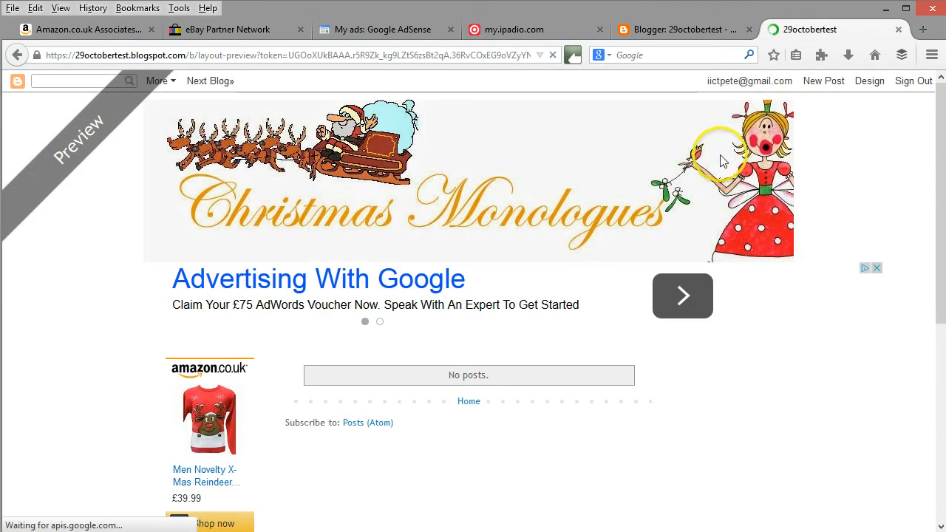
pyautogui.scroll(-3, 507, 318)
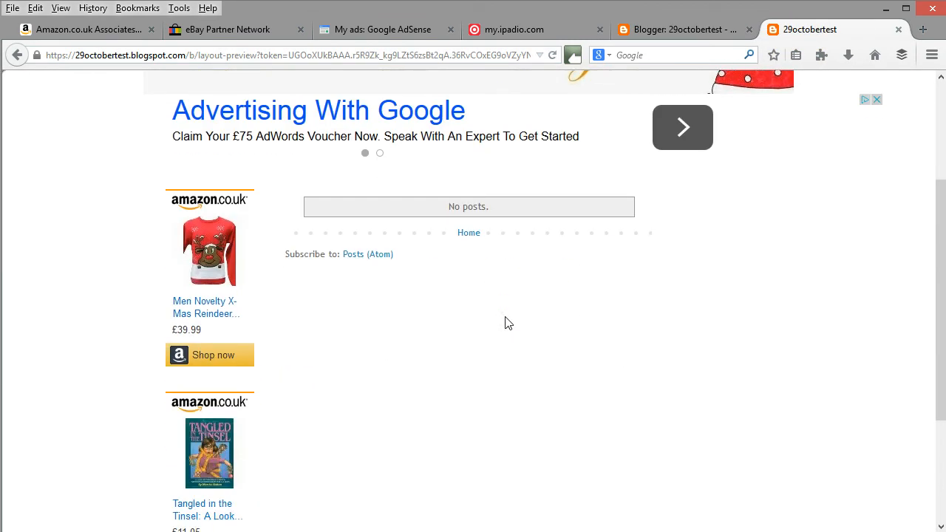
pyautogui.scroll(-2, 507, 323)
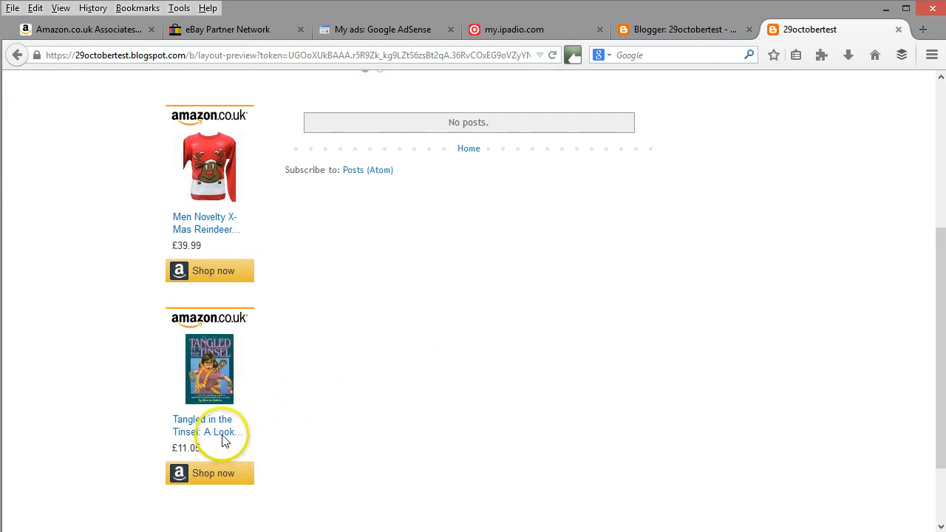
pyautogui.scroll(4, 178, 384)
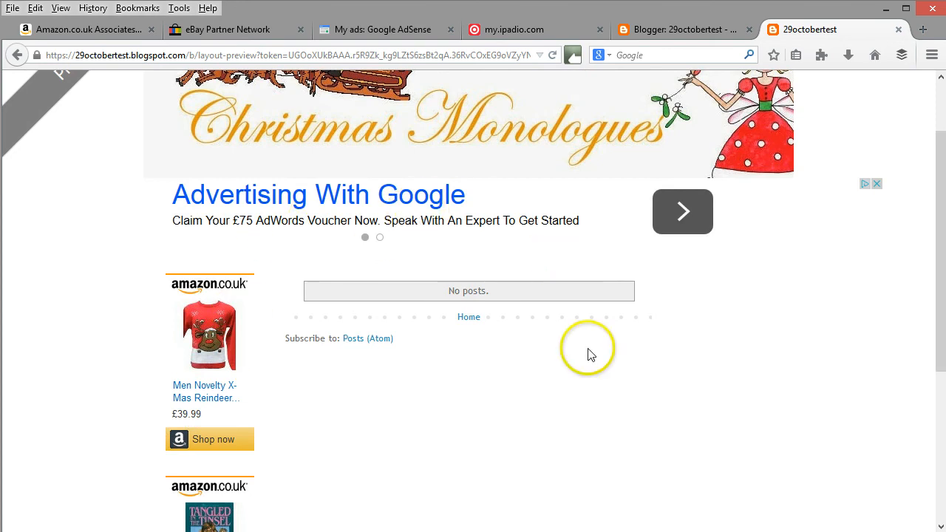
pyautogui.scroll(2, 646, 395)
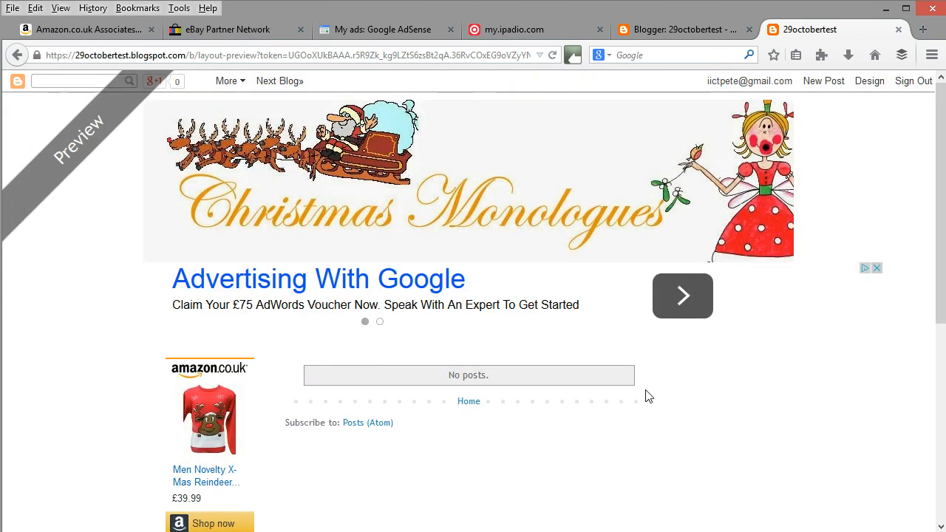
pyautogui.click(663, 29)
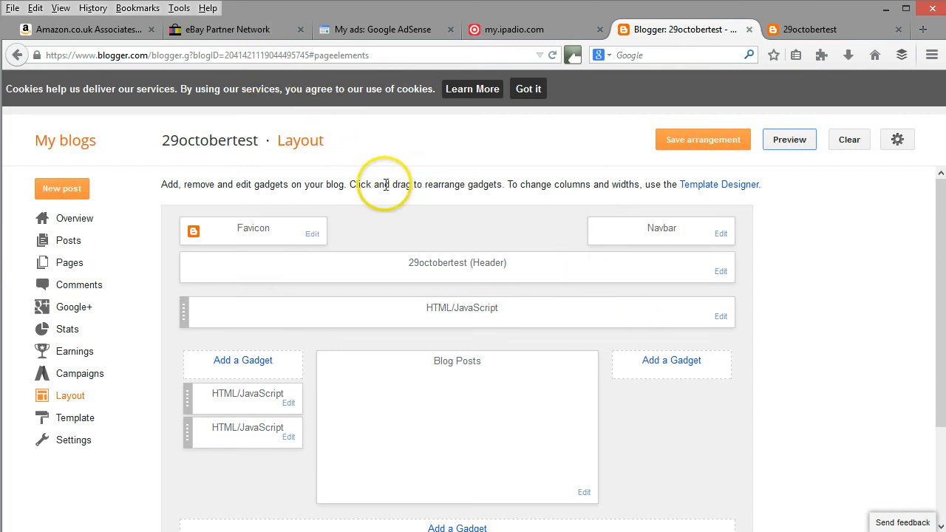
pyautogui.click(330, 144)
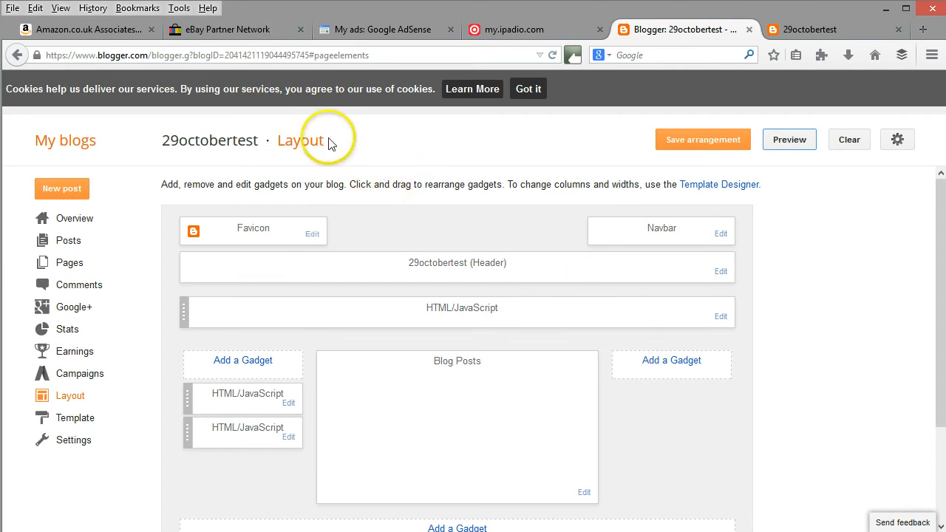
# Switch to the eBay Partner Network tools and open the Custom Banner widget.
pyautogui.click(236, 33)
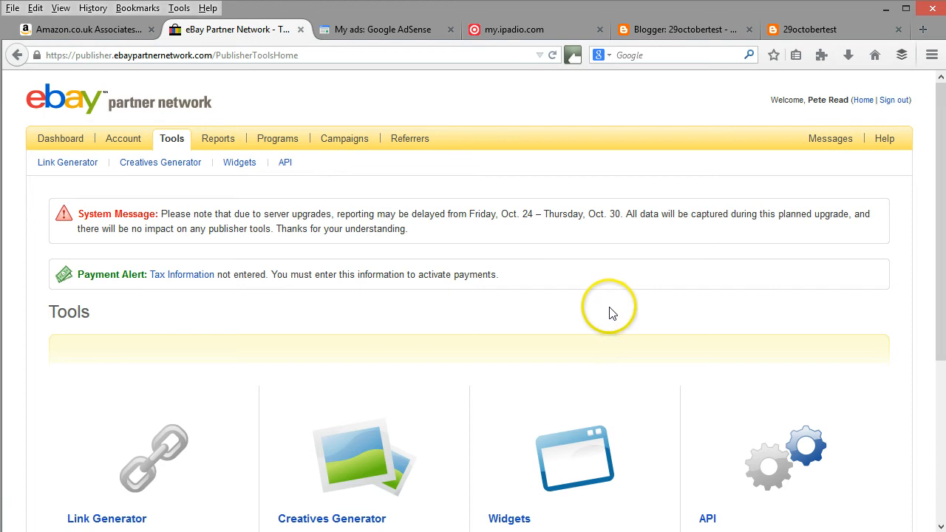
pyautogui.scroll(-2, 468, 251)
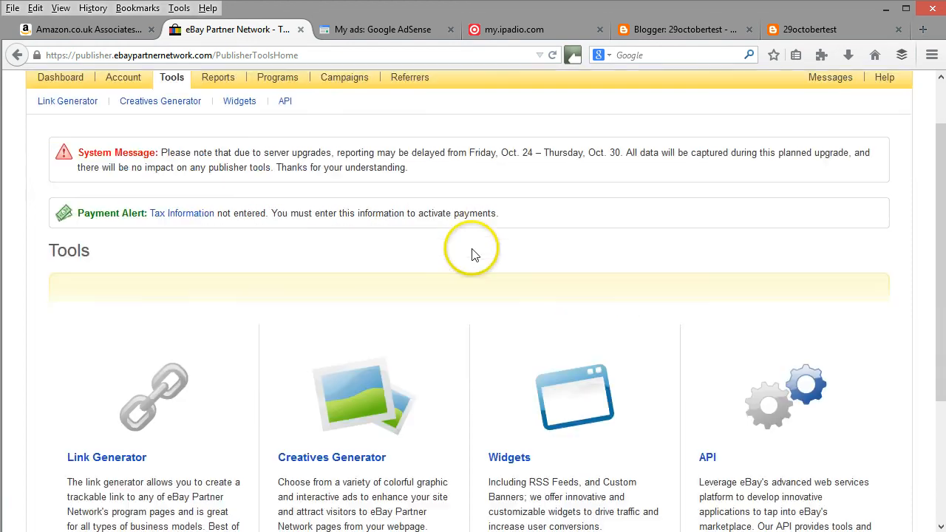
pyautogui.click(523, 436)
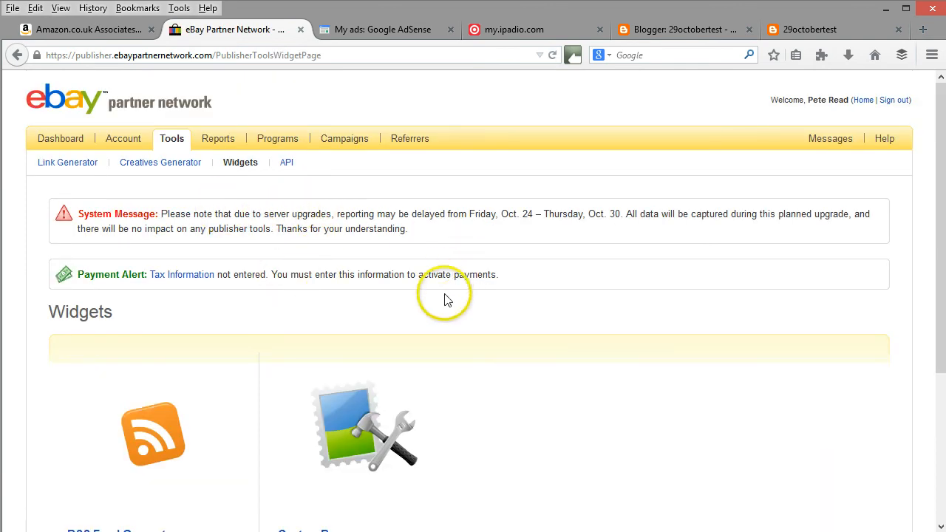
pyautogui.scroll(-2, 444, 296)
pyautogui.click(339, 452)
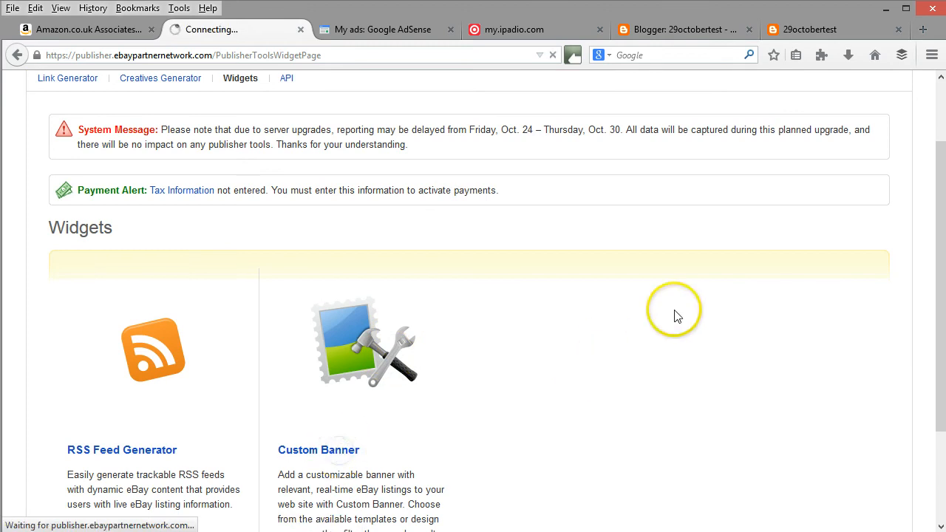
pyautogui.scroll(-3, 674, 316)
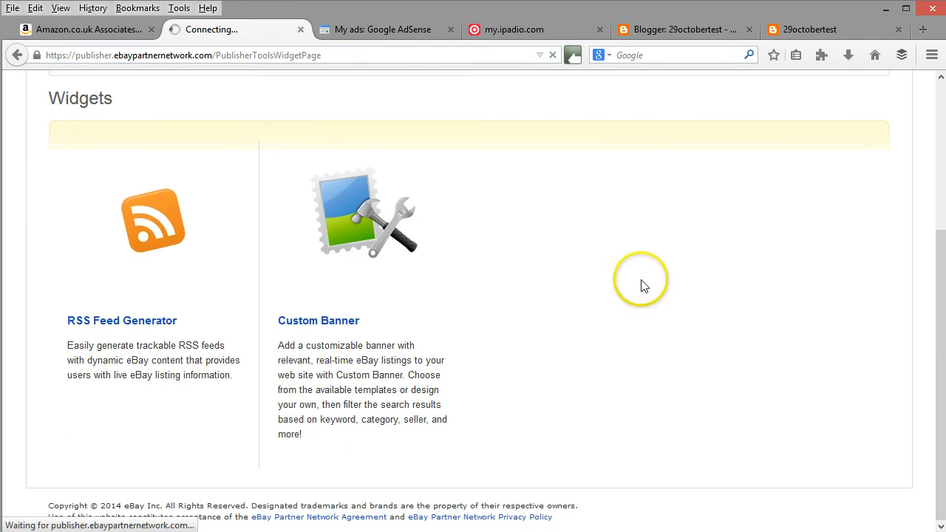
pyautogui.scroll(-4, 599, 288)
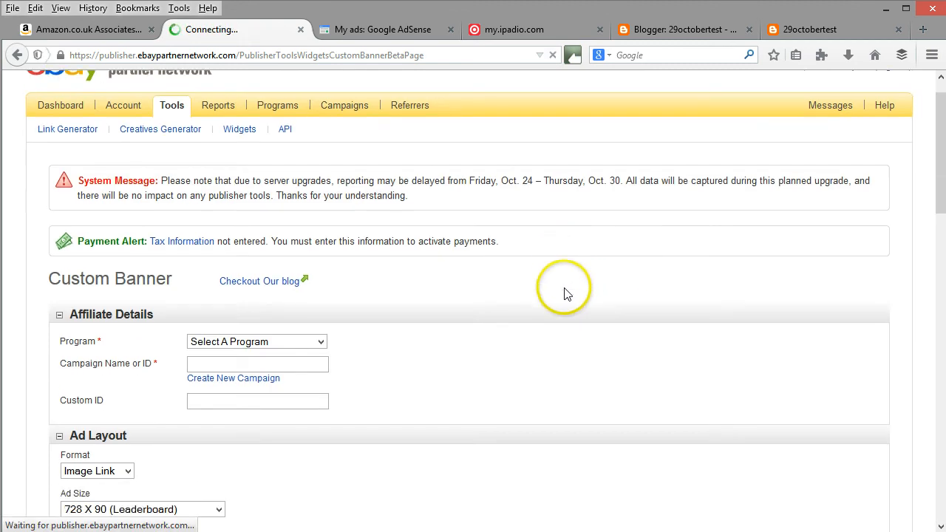
# Fill in the banner's affiliate details with program eBay UK, campaign Banner Test and custom ID "monologues".
pyautogui.click(285, 211)
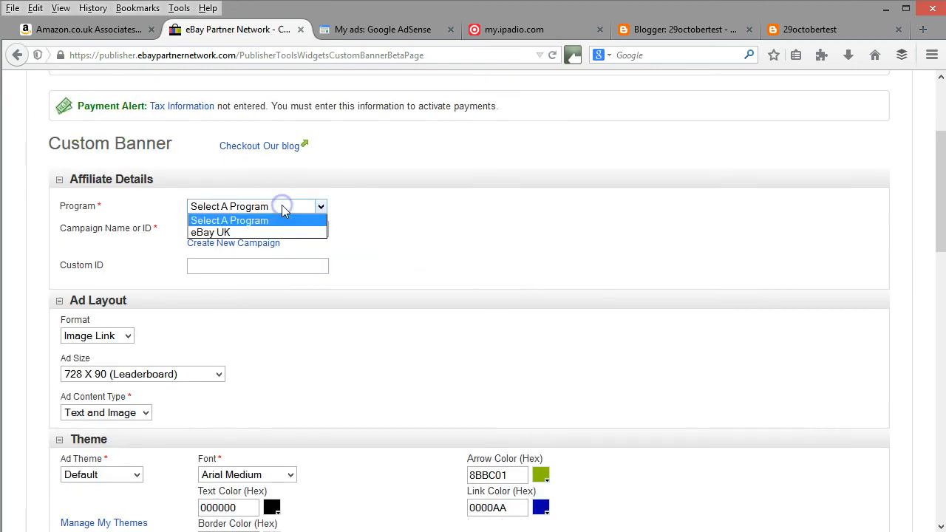
pyautogui.click(281, 233)
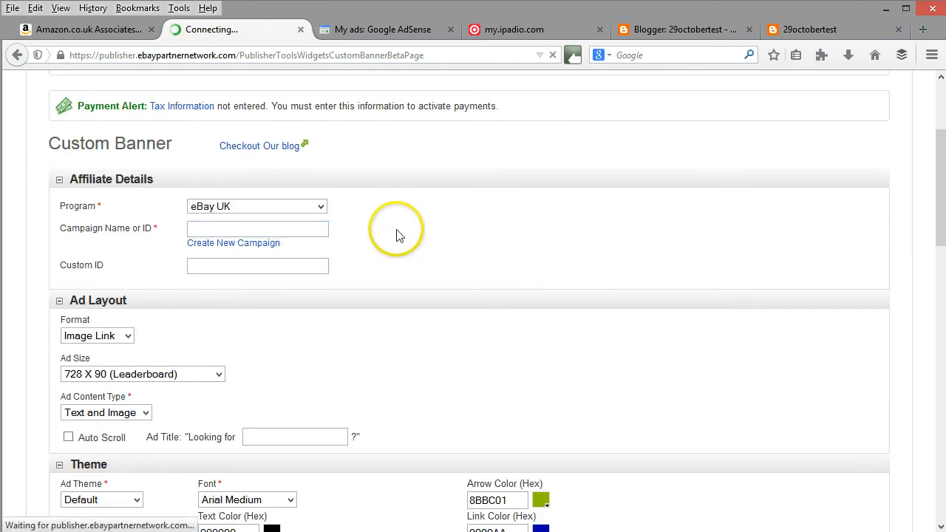
pyautogui.click(279, 231)
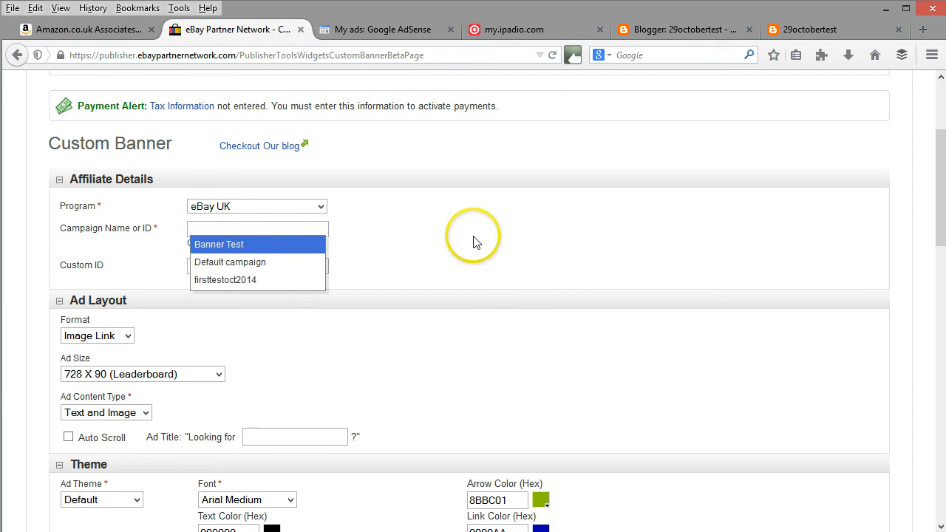
pyautogui.click(262, 245)
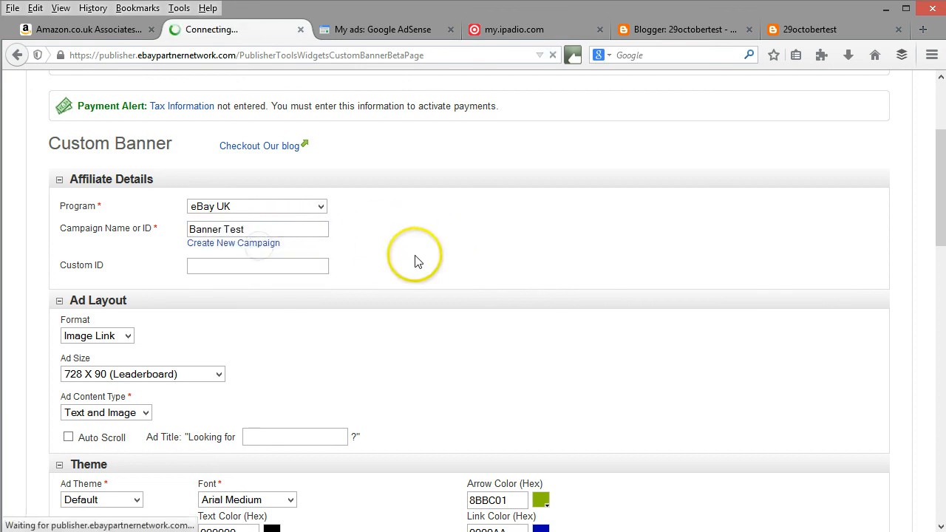
pyautogui.click(205, 268)
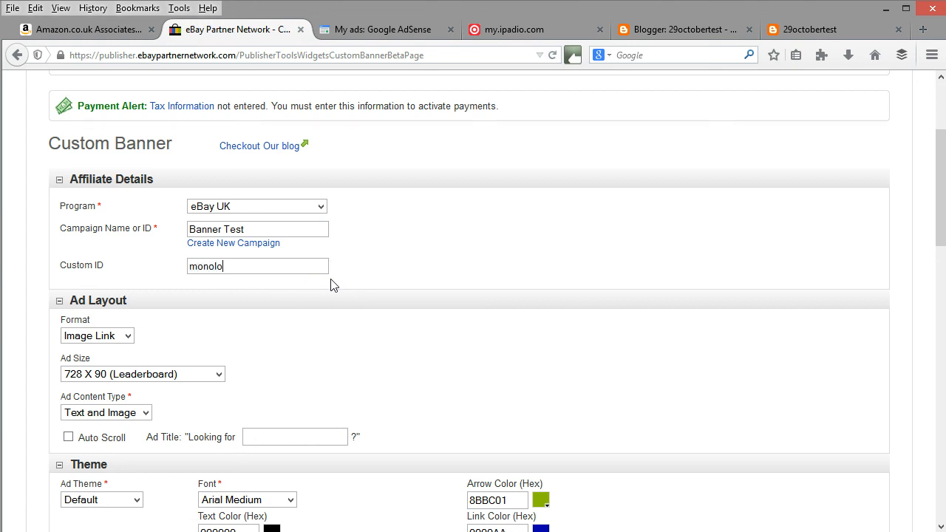
pyautogui.click(331, 352)
# Keep the ad format as Image Link and set the ad size to 160 X 600 (Wide Skyscraper).
pyautogui.scroll(-4, 355, 340)
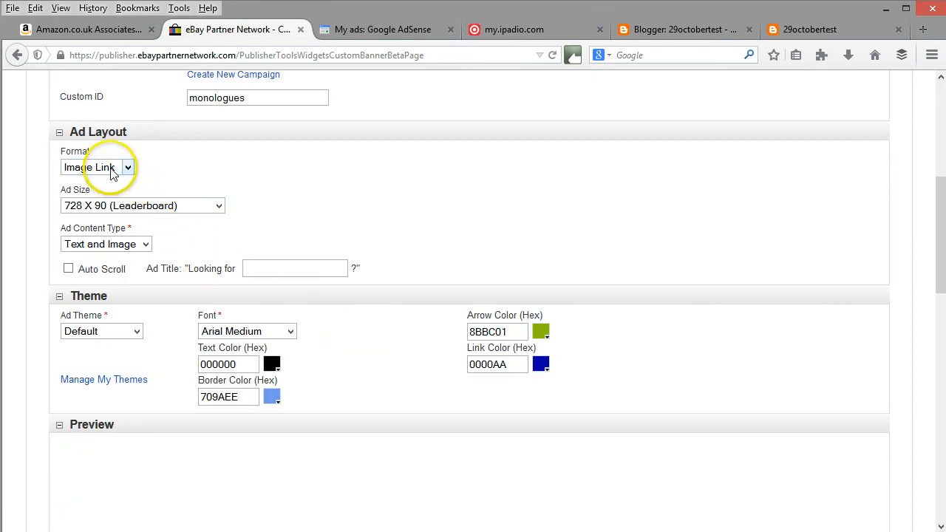
pyautogui.click(113, 170)
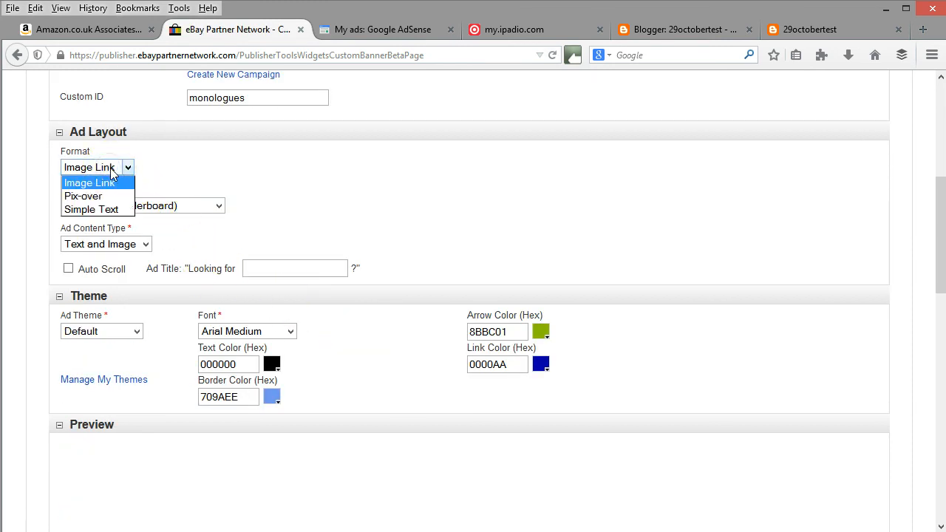
pyautogui.click(113, 177)
pyautogui.click(124, 209)
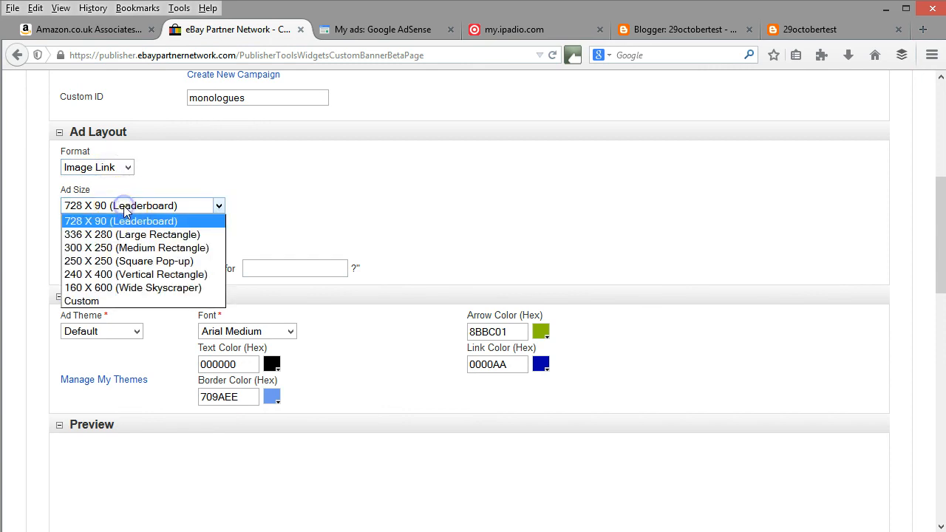
pyautogui.click(155, 288)
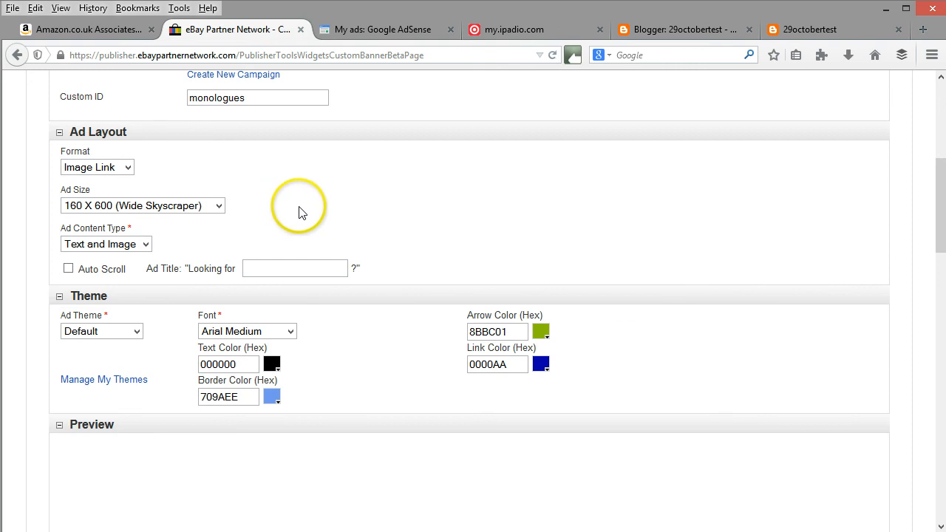
# Complete the "Looking for" ad title with "Monologues".
pyautogui.scroll(-2, 329, 204)
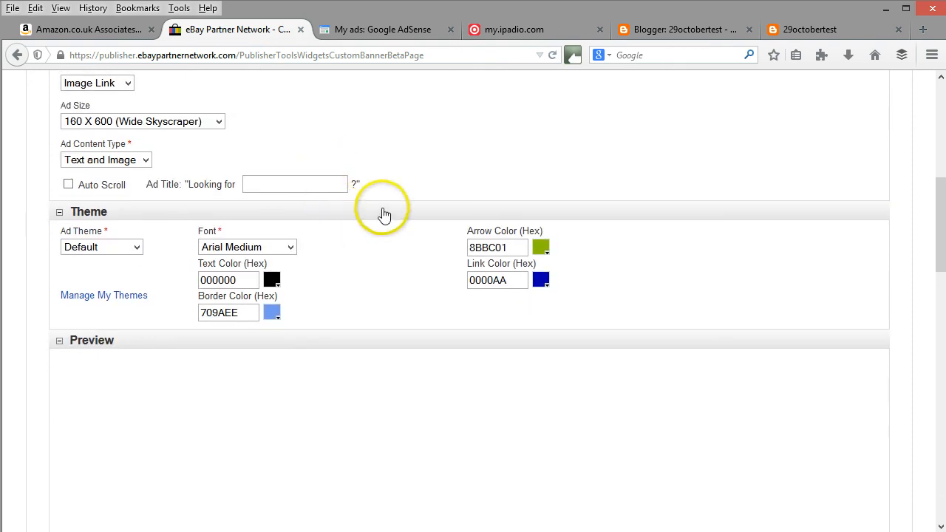
pyautogui.click(272, 184)
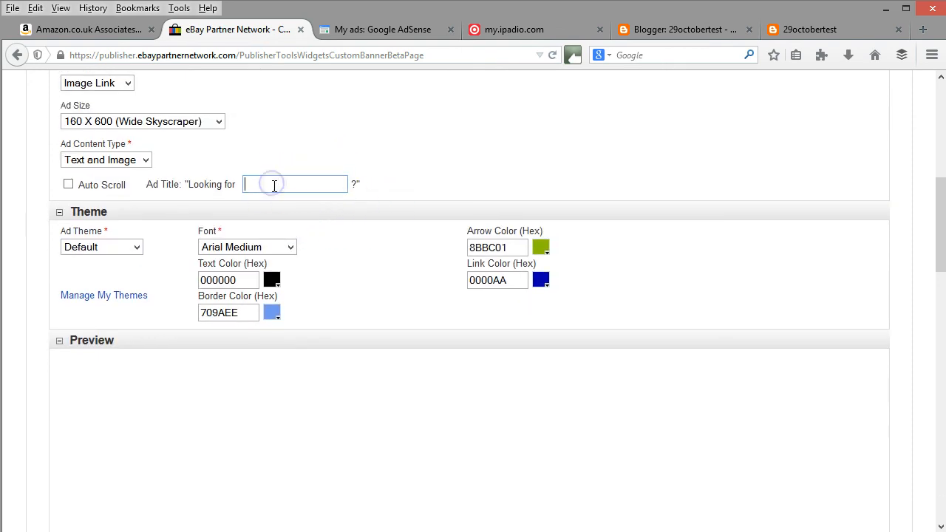
pyautogui.write('Monologues')
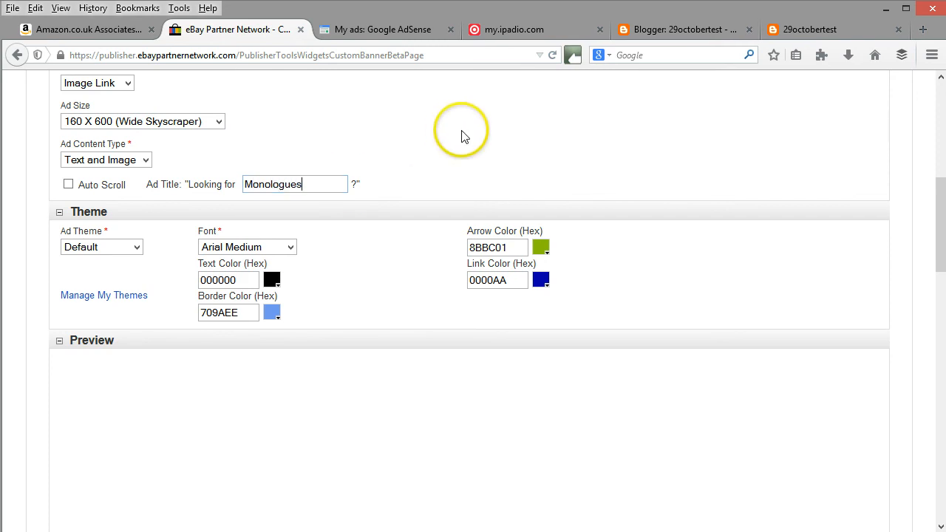
# Add Books, Comics & Magazines as a search category for the banner's ad content.
pyautogui.scroll(-5, 473, 141)
pyautogui.scroll(-5, 456, 209)
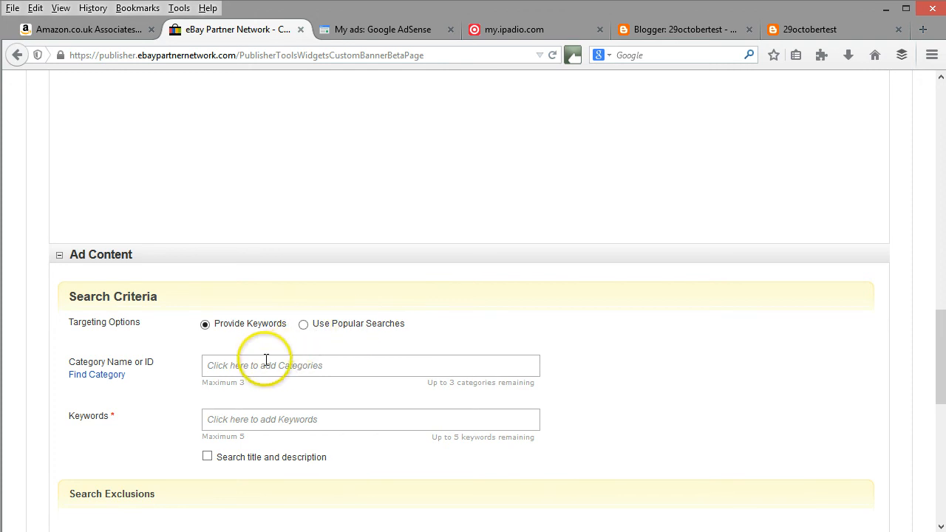
pyautogui.click(266, 360)
pyautogui.click(240, 366)
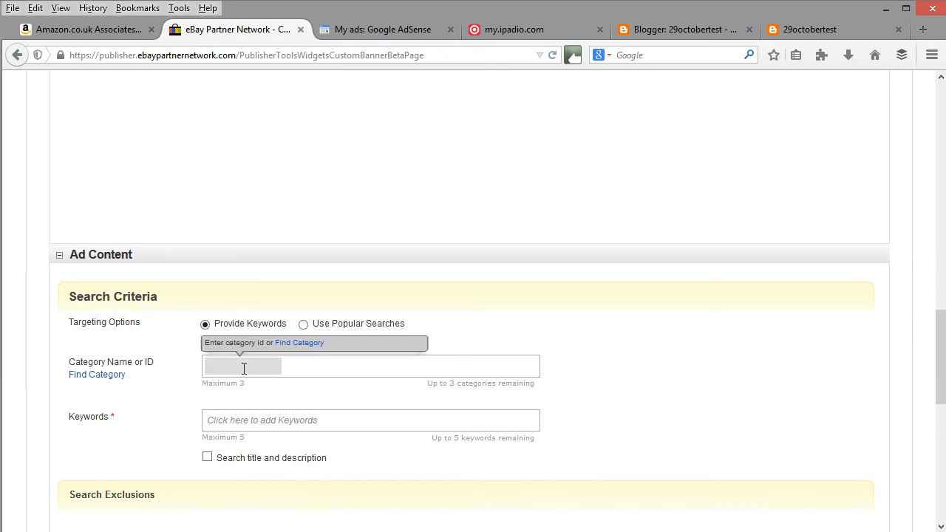
pyautogui.click(299, 343)
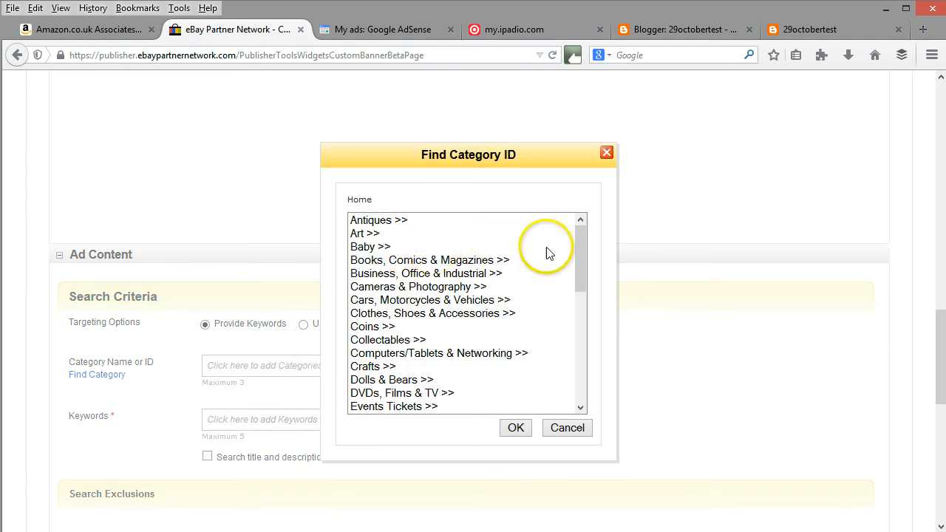
pyautogui.click(484, 260)
pyautogui.click(591, 263)
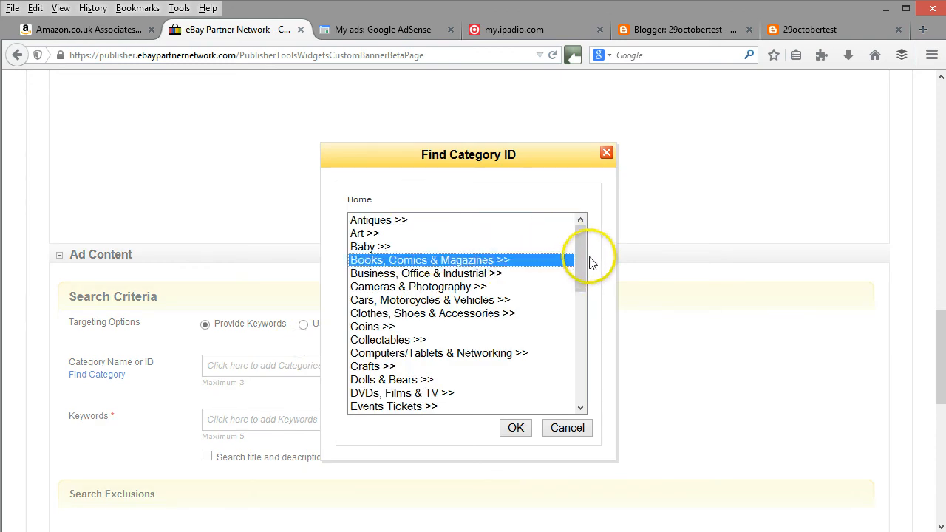
pyautogui.moveTo(584, 268); pyautogui.dragTo(584, 304)
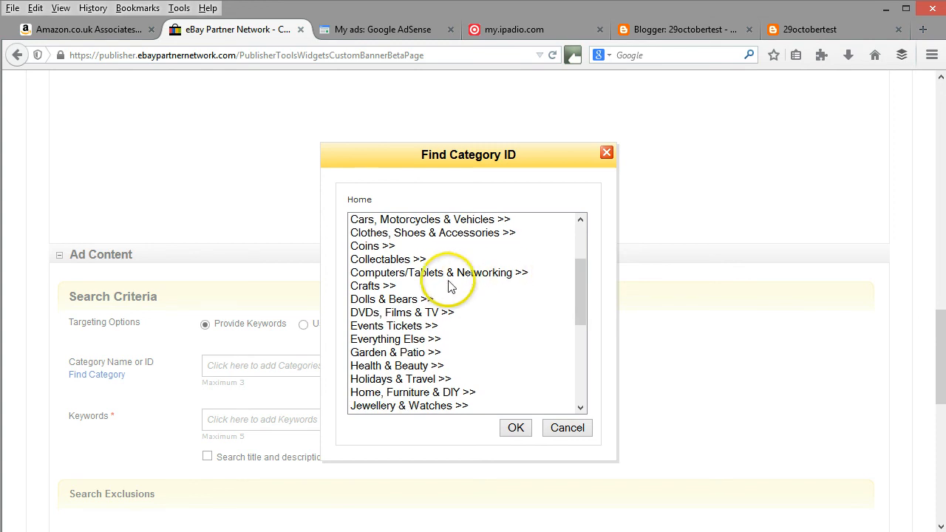
pyautogui.click(387, 290)
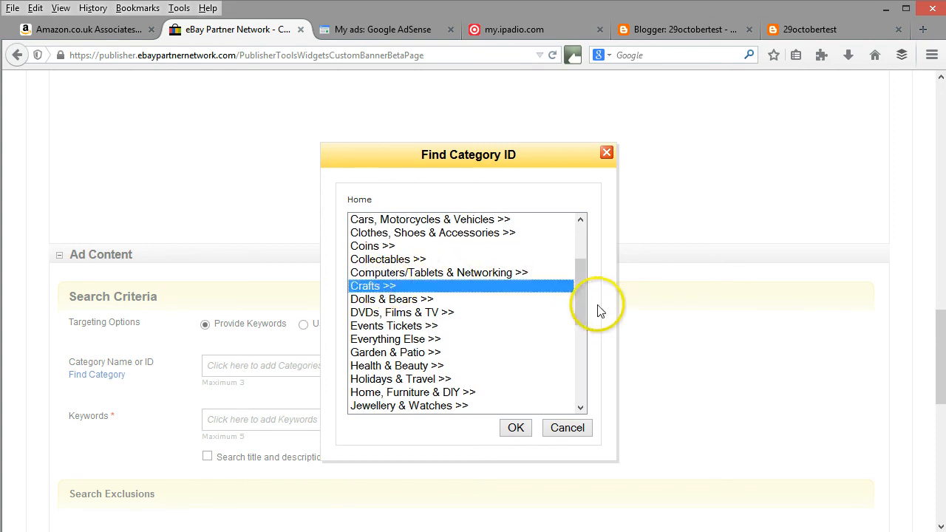
pyautogui.moveTo(584, 298); pyautogui.dragTo(583, 270)
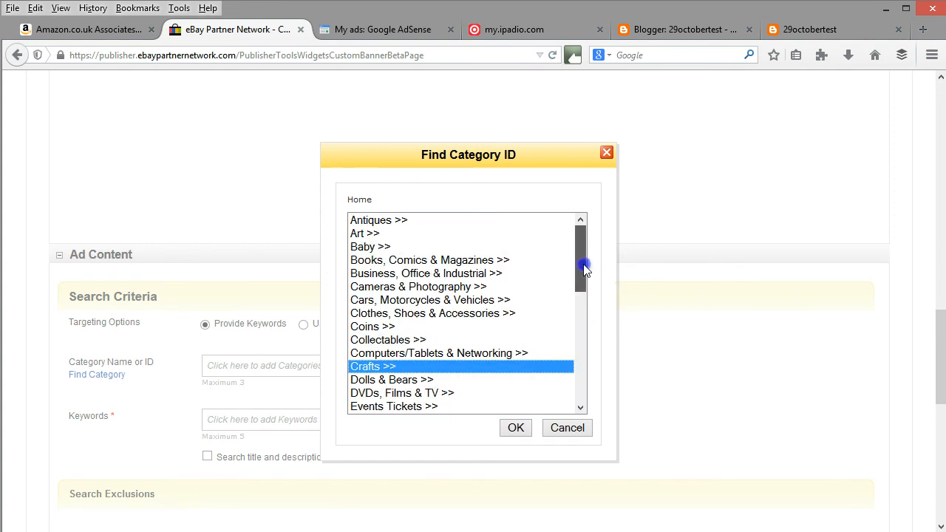
pyautogui.click(479, 259)
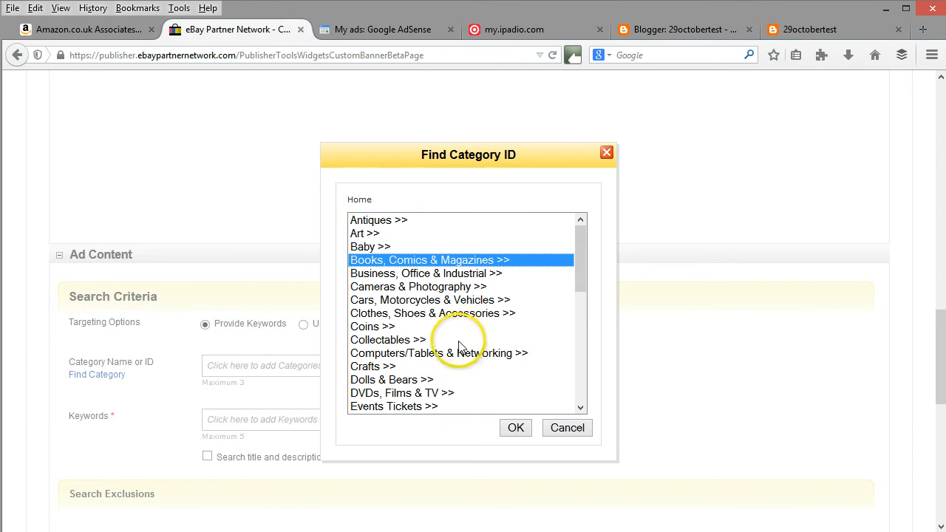
pyautogui.click(518, 428)
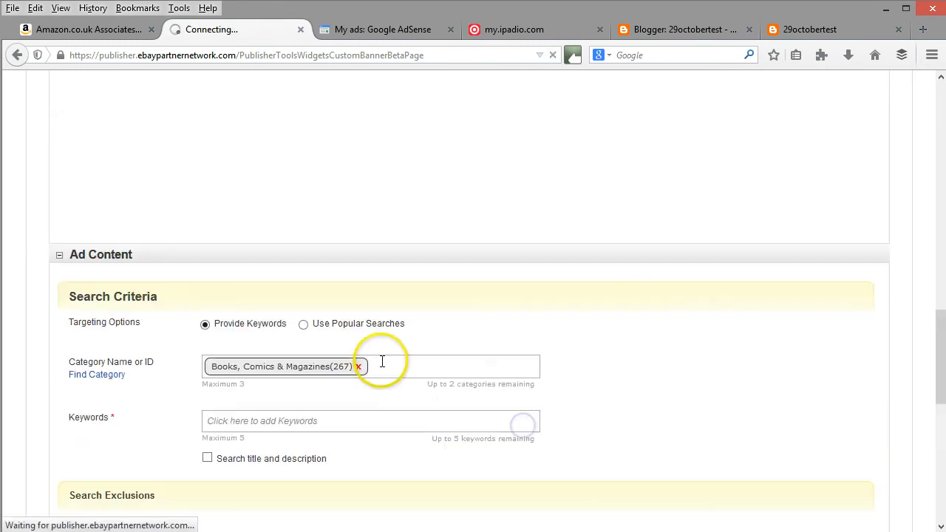
pyautogui.click(380, 367)
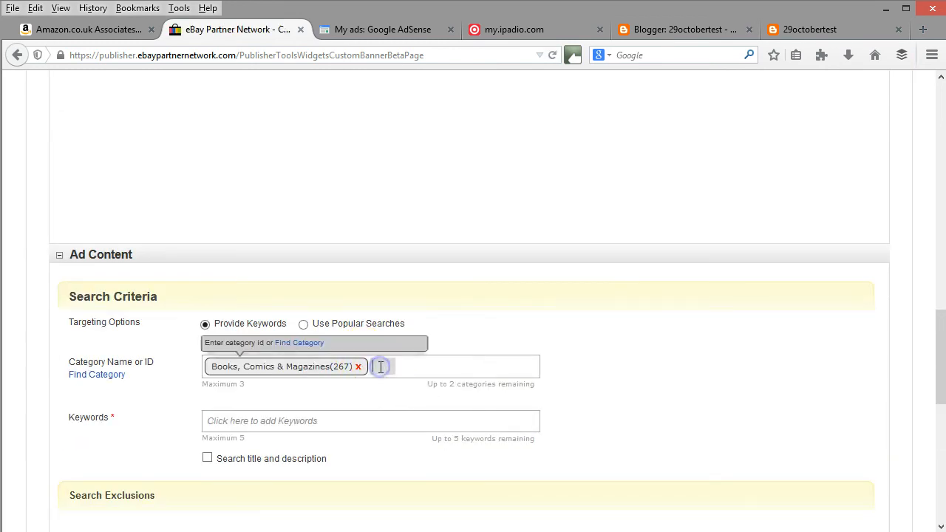
pyautogui.click(300, 343)
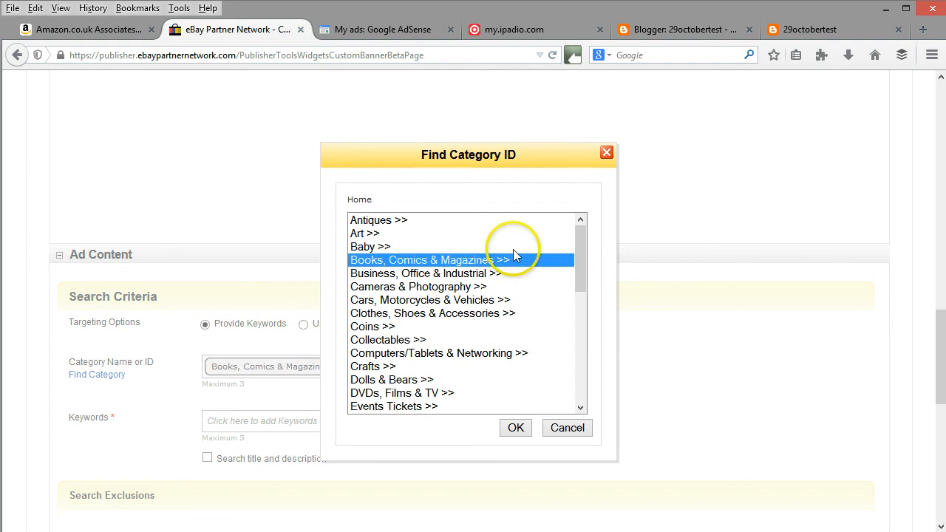
pyautogui.moveTo(576, 255); pyautogui.dragTo(578, 282)
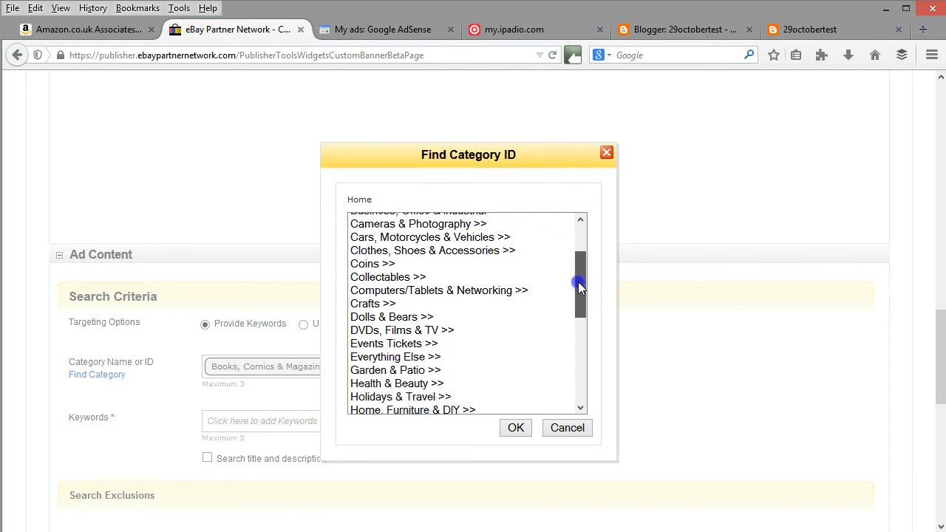
pyautogui.click(375, 304)
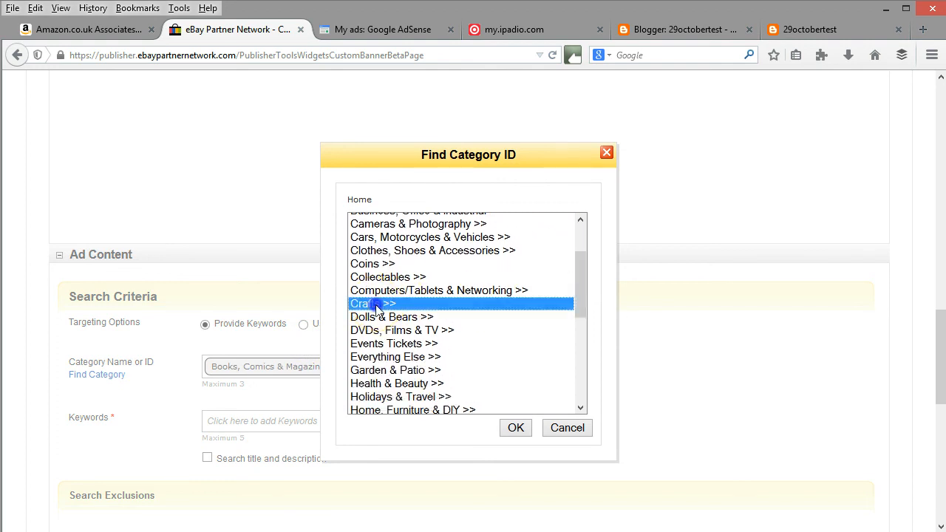
pyautogui.doubleClick(382, 308)
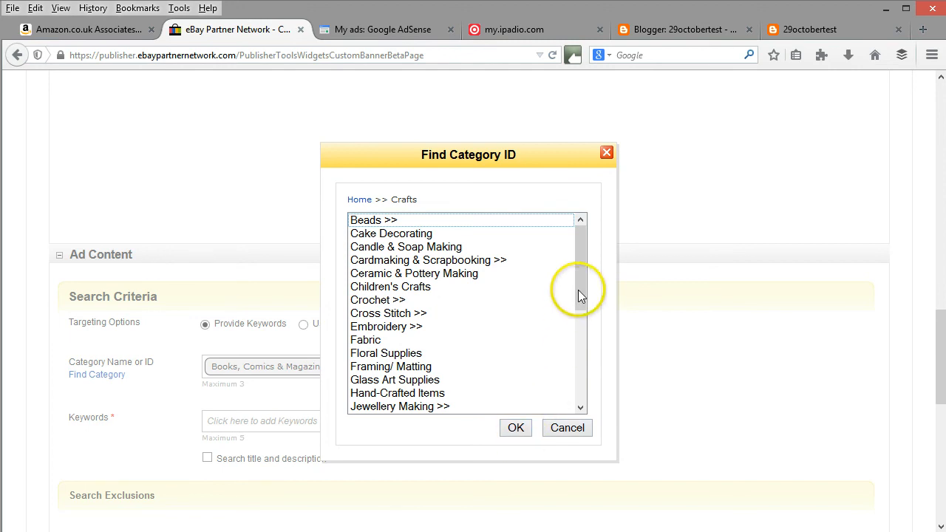
pyautogui.moveTo(579, 294); pyautogui.dragTo(581, 386)
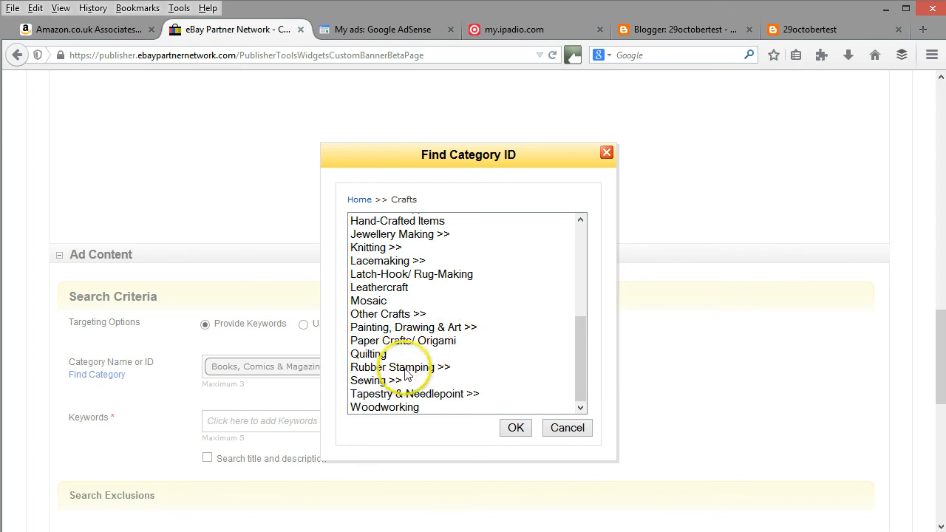
pyautogui.moveTo(583, 381); pyautogui.dragTo(558, 293)
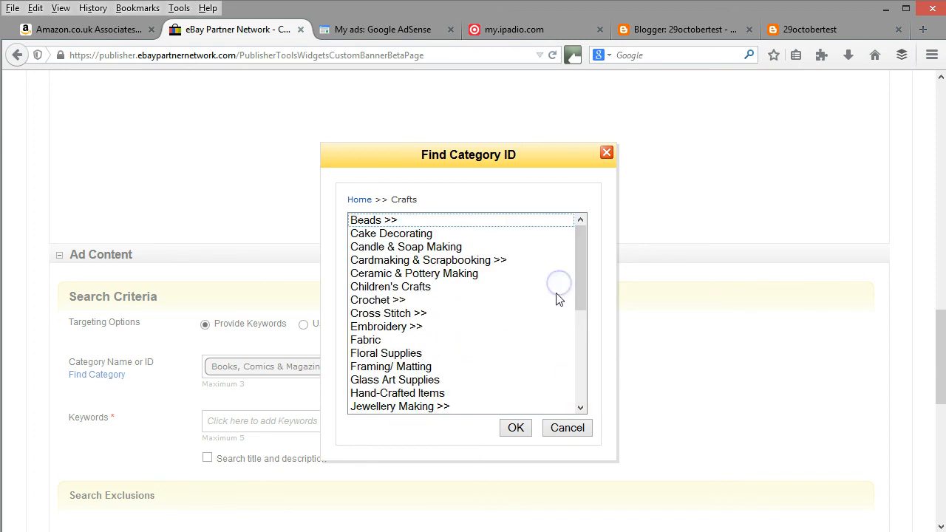
pyautogui.click(569, 433)
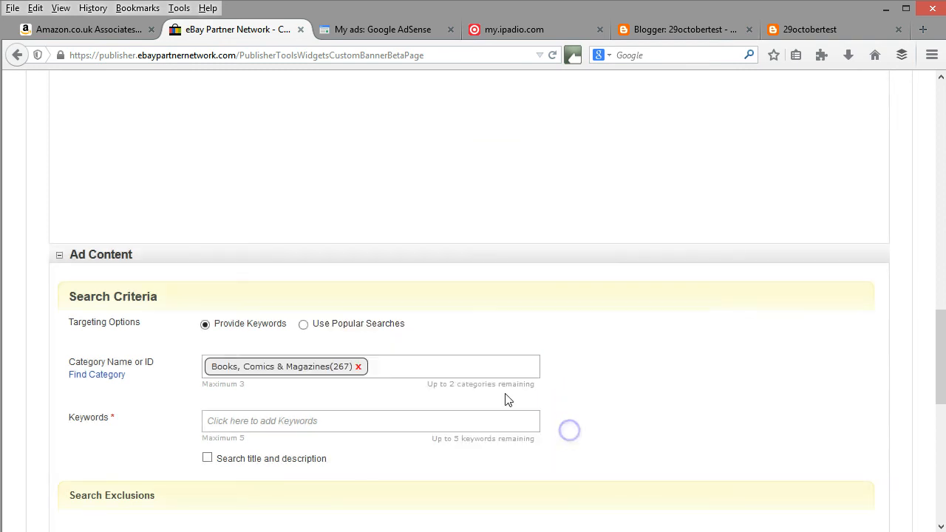
# Add the whole Crafts category as the second search category for the ad content.
pyautogui.click(378, 367)
pyautogui.click(314, 345)
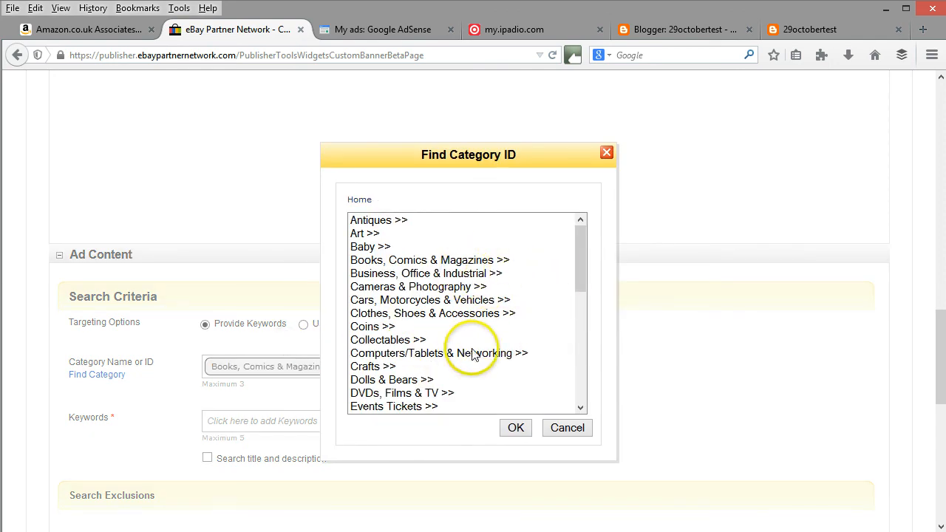
pyautogui.click(370, 367)
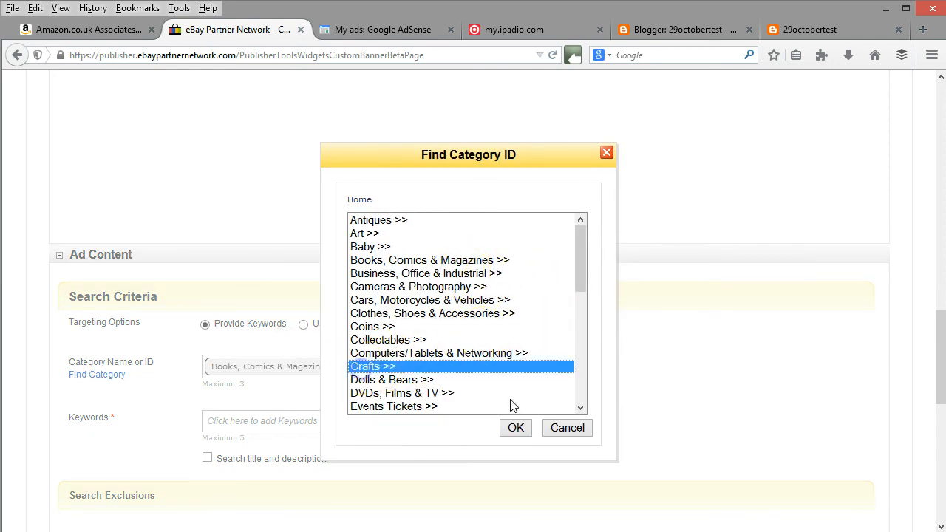
pyautogui.click(516, 429)
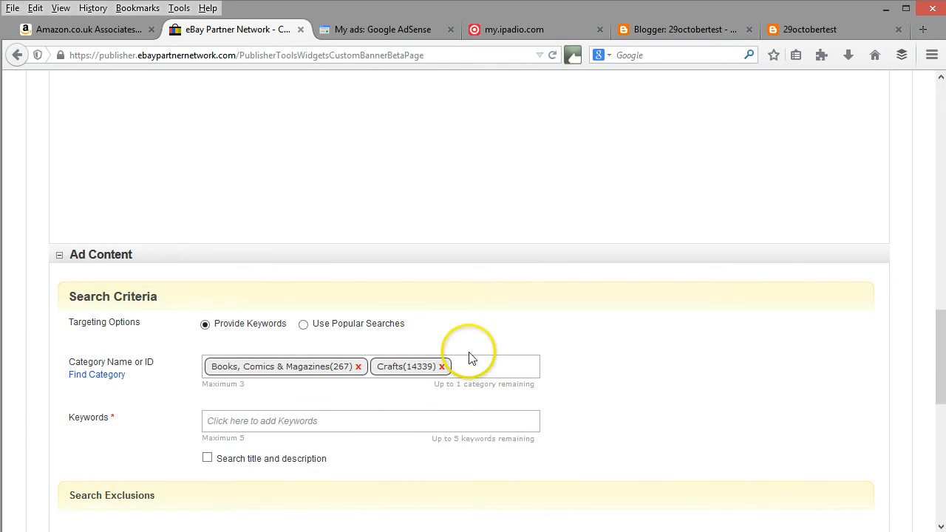
pyautogui.click(474, 362)
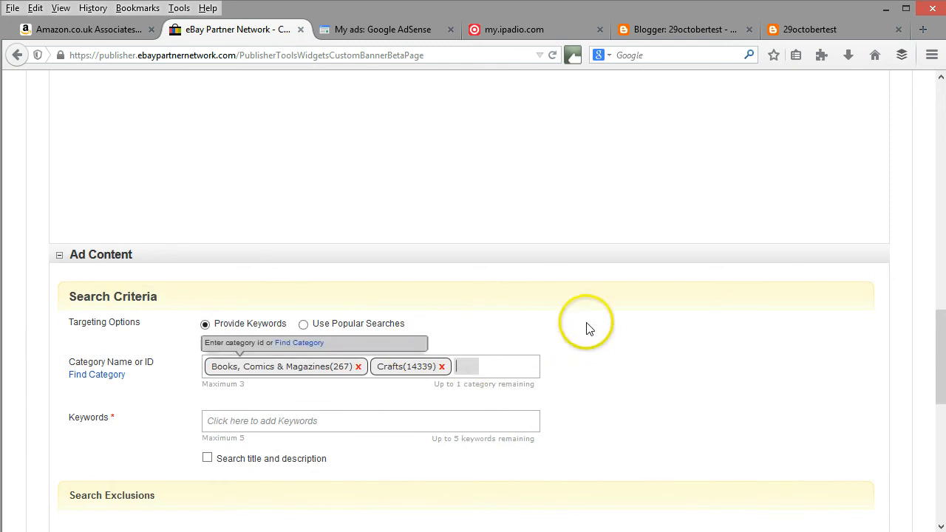
# Add the search keywords "Christmas" and "Monologues" to the ad content's search criteria.
pyautogui.scroll(-2, 603, 303)
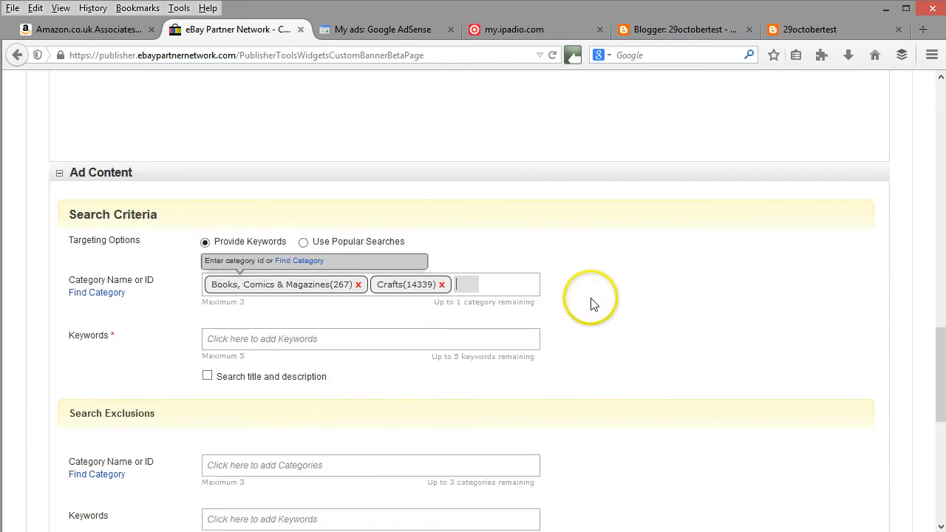
pyautogui.click(262, 336)
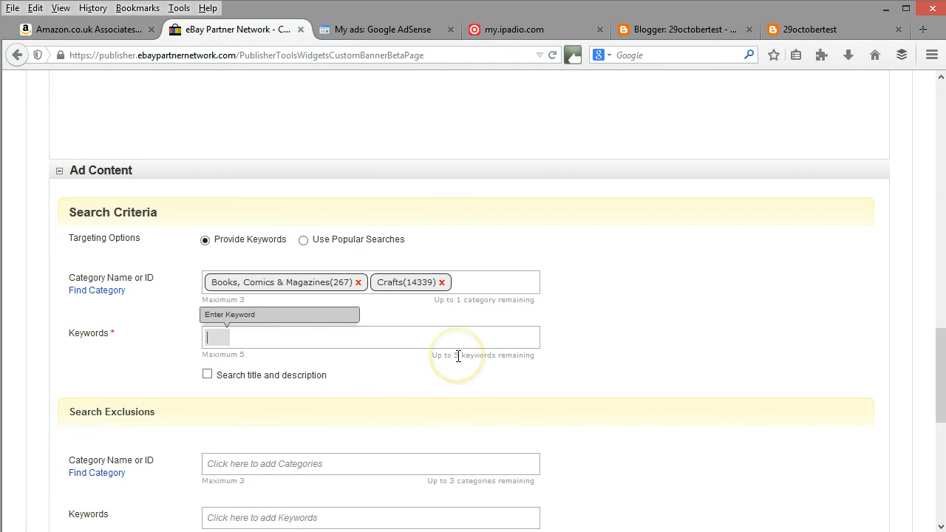
pyautogui.write('Christmas')
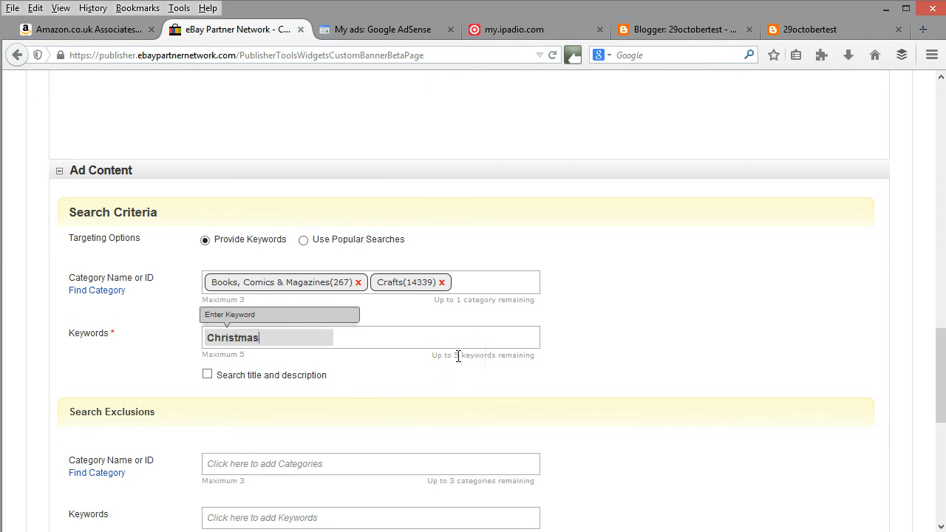
pyautogui.click(378, 340)
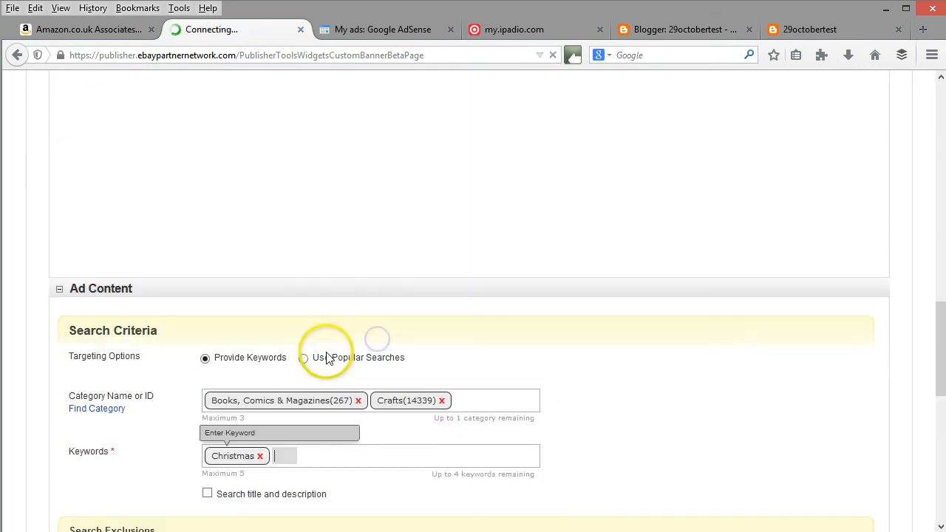
pyautogui.click(322, 457)
pyautogui.write('M')
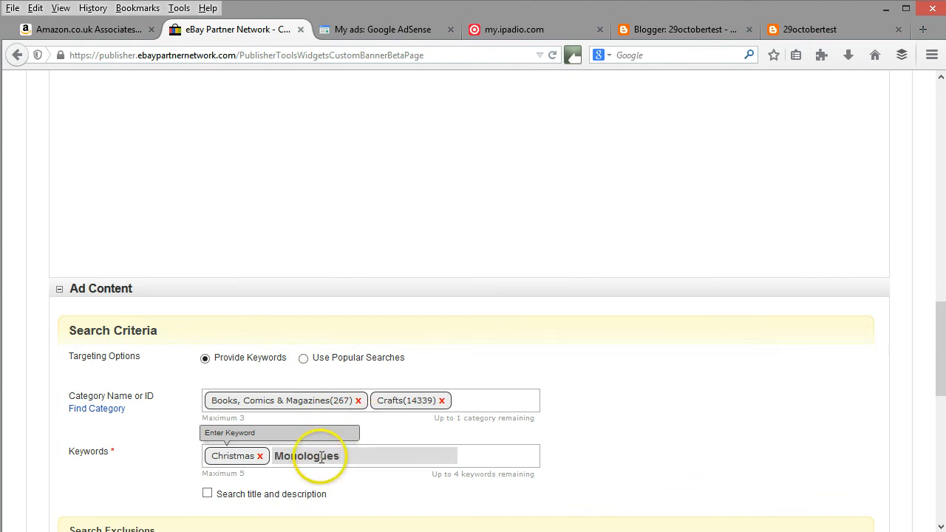
pyautogui.write('onologues')
pyautogui.click(467, 455)
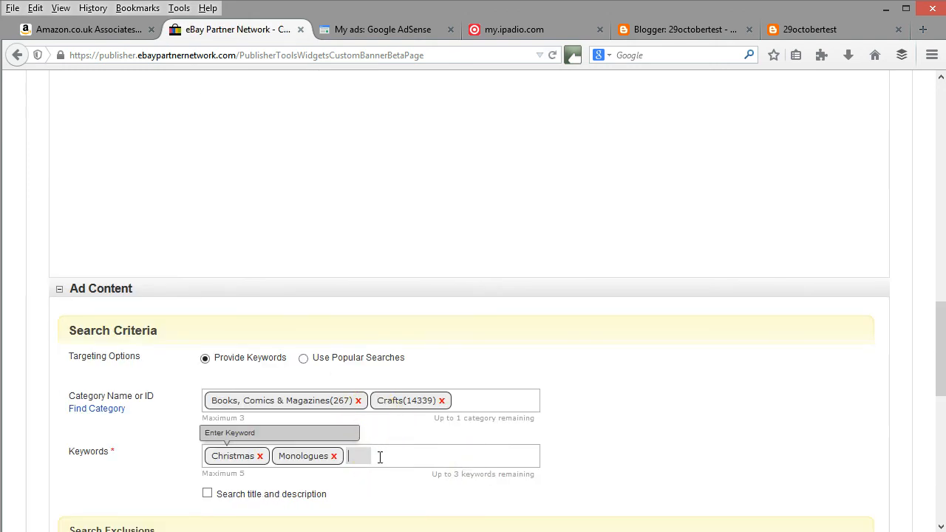
# Add "Humour" as the third search keyword, correcting its spelling before entering it.
pyautogui.write('Hunour')
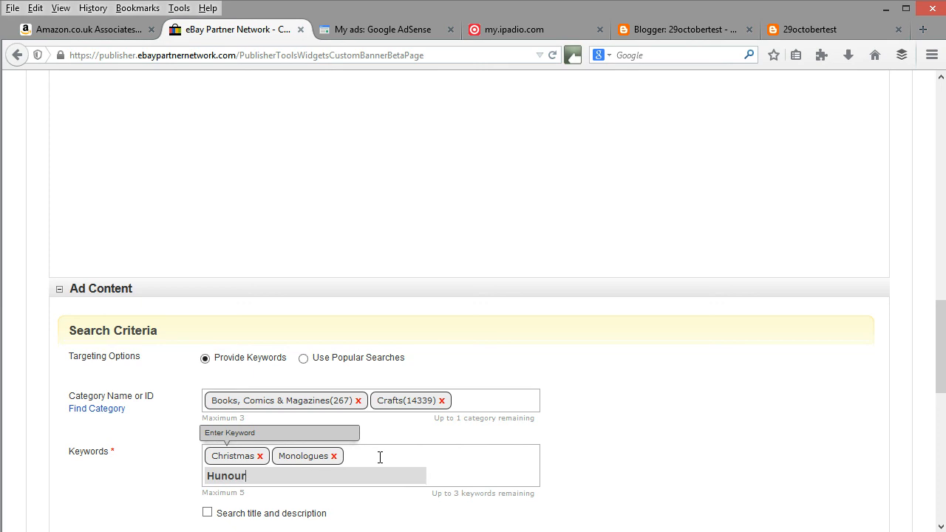
pyautogui.scroll(-2, 458, 448)
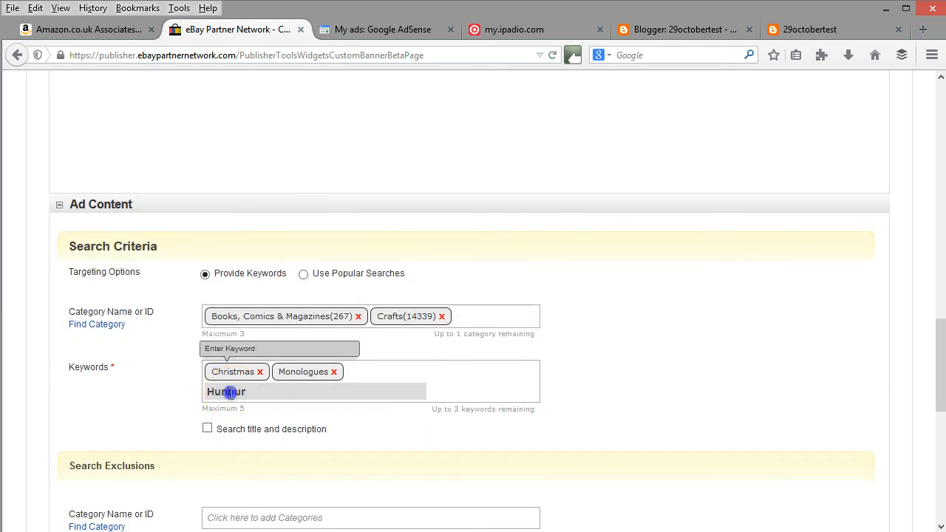
pyautogui.click(230, 392)
pyautogui.press('Delete')
pyautogui.press('Delete')
pyautogui.press('Delete')
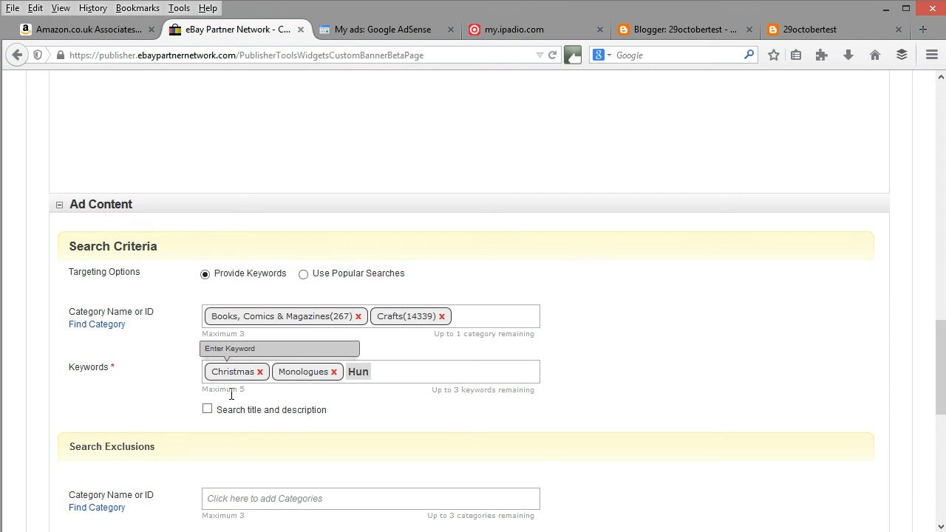
pyautogui.press('BackSpace')
pyautogui.write('mour')
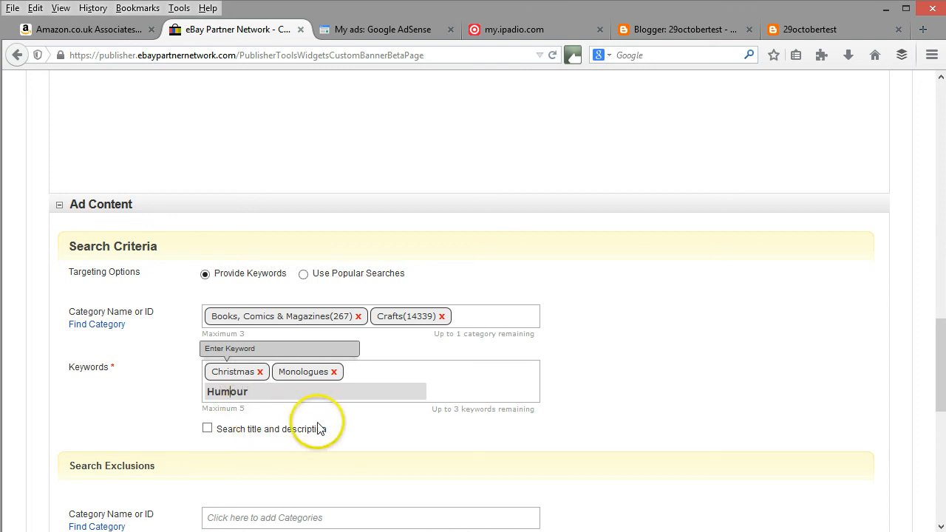
pyautogui.press('Return')
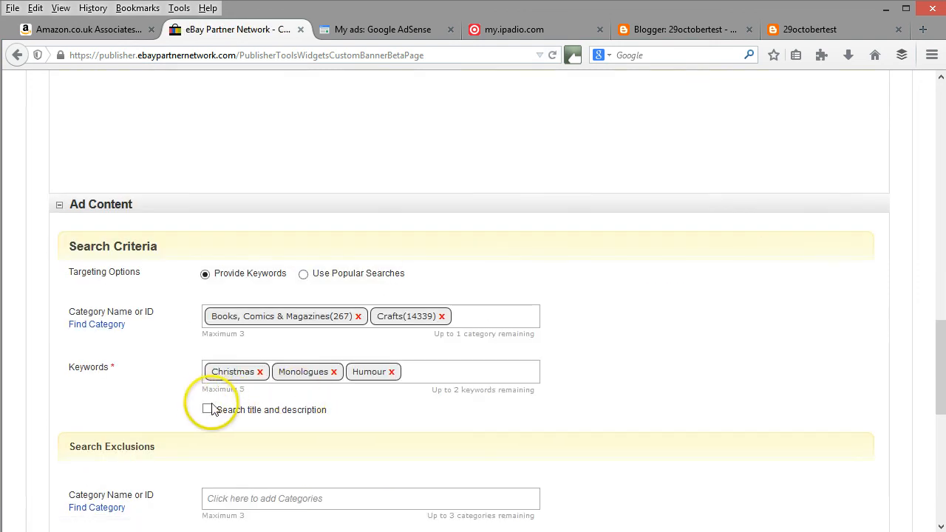
# Make the keyword search cover both item titles and descriptions.
pyautogui.click(208, 416)
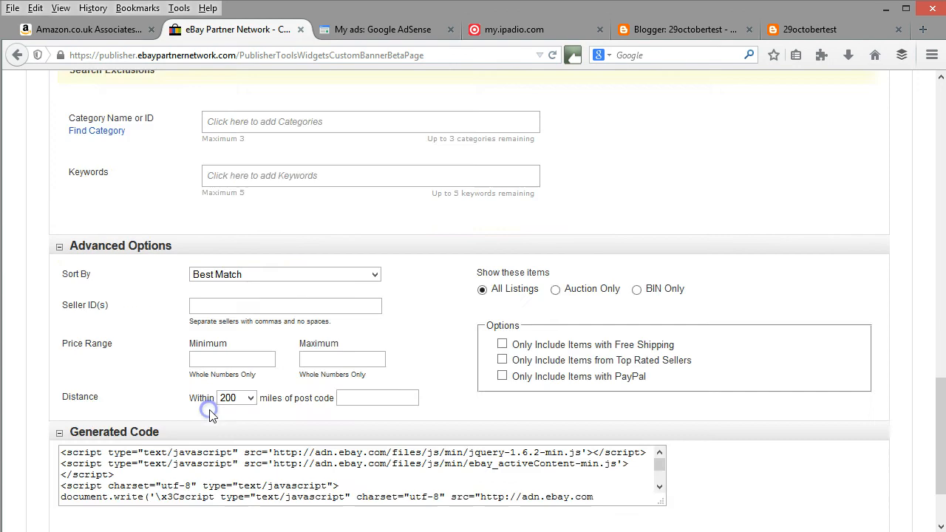
pyautogui.scroll(-3, 330, 384)
pyautogui.scroll(-3, 329, 386)
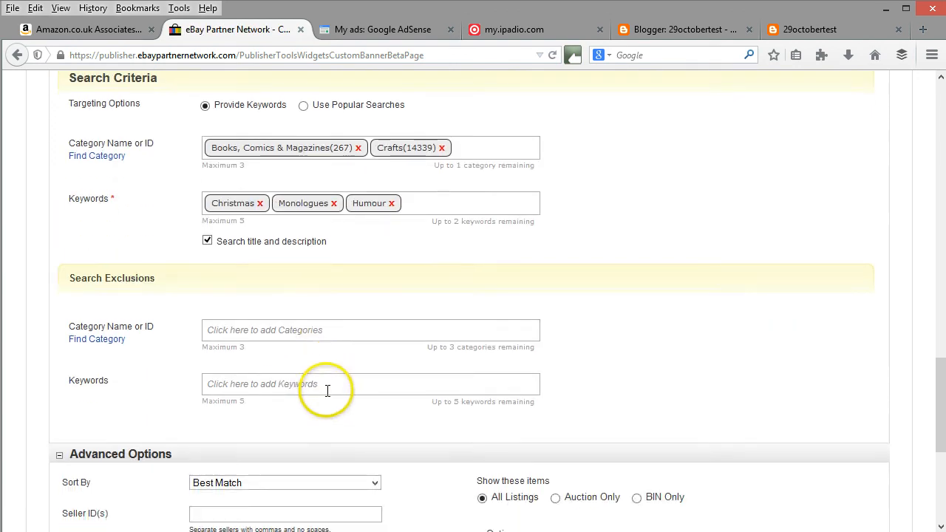
pyautogui.scroll(-2, 304, 310)
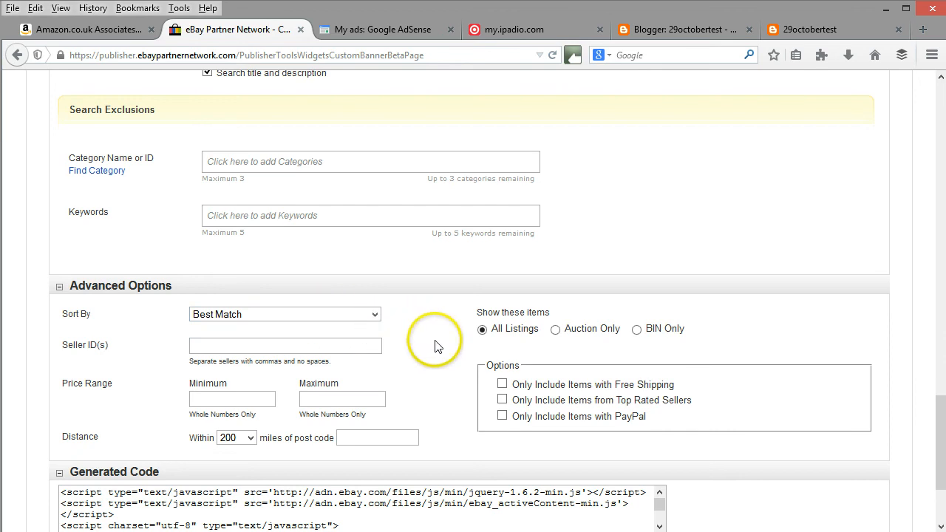
# Copy the full generated code of the eBay custom banner and switch to the Blogger layout page.
pyautogui.scroll(-2, 434, 347)
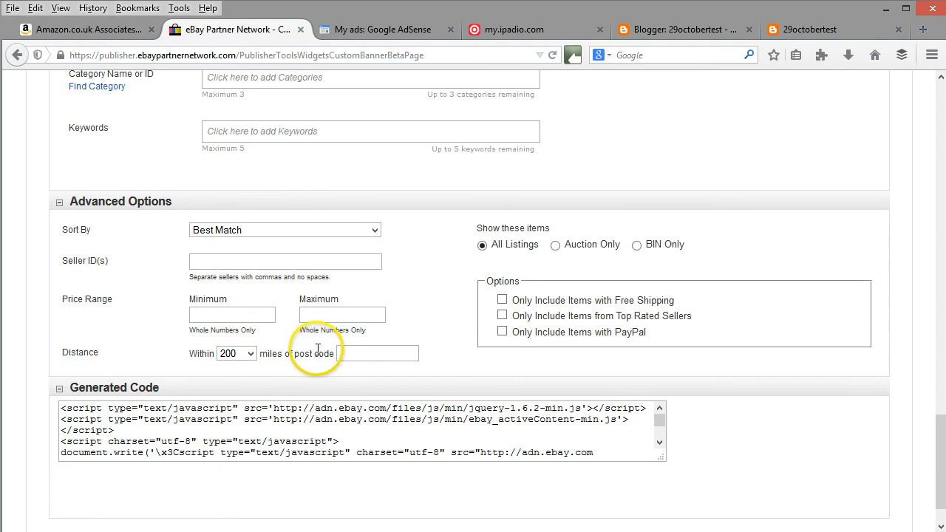
pyautogui.click(292, 431)
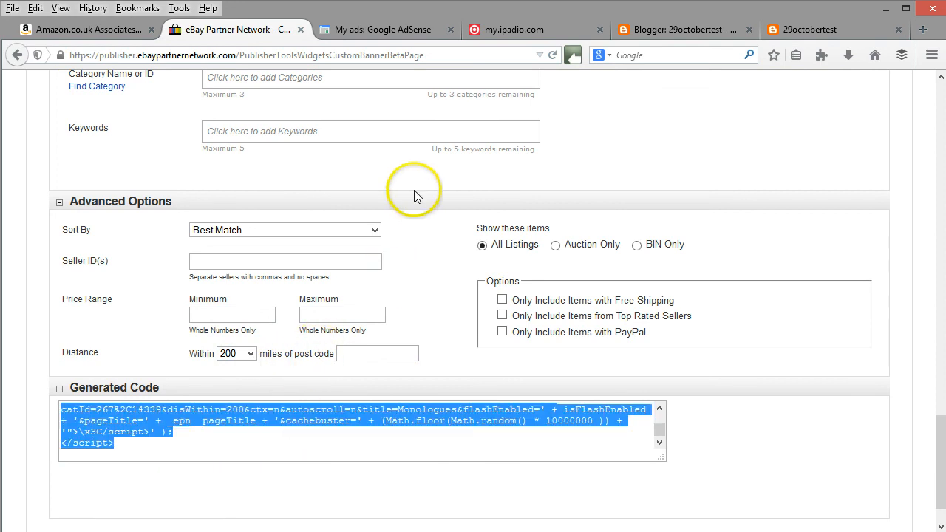
pyautogui.click(662, 31)
# Add an HTML/JavaScript gadget containing the copied eBay banner code to the layout's right sidebar and save it.
pyautogui.click(660, 361)
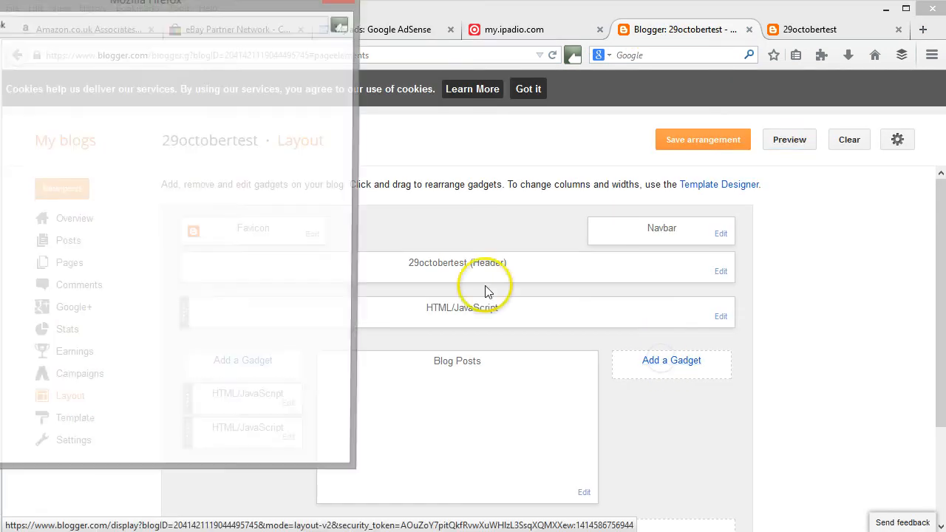
pyautogui.moveTo(217, 17); pyautogui.dragTo(273, 29)
pyautogui.moveTo(412, 82); pyautogui.dragTo(430, 213)
pyautogui.click(390, 241)
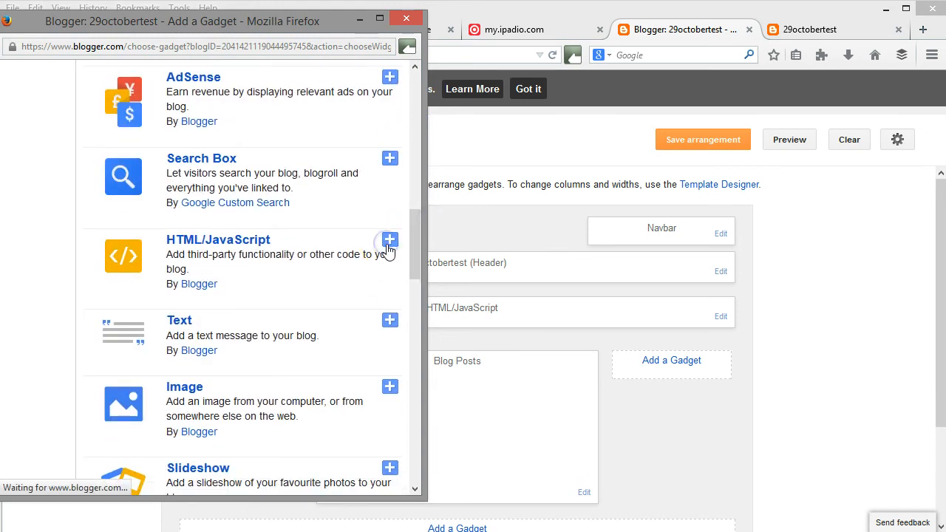
pyautogui.click(148, 251)
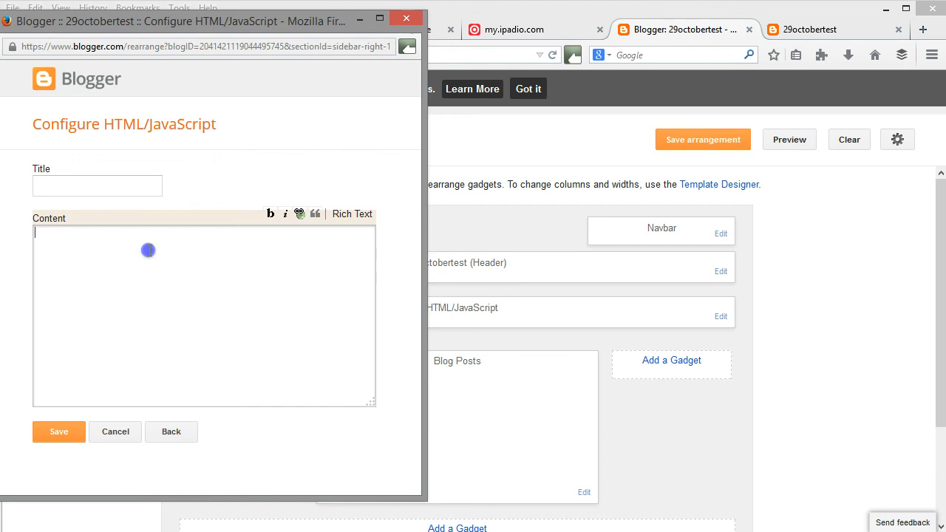
pyautogui.hotkey('ctrl', 'v')
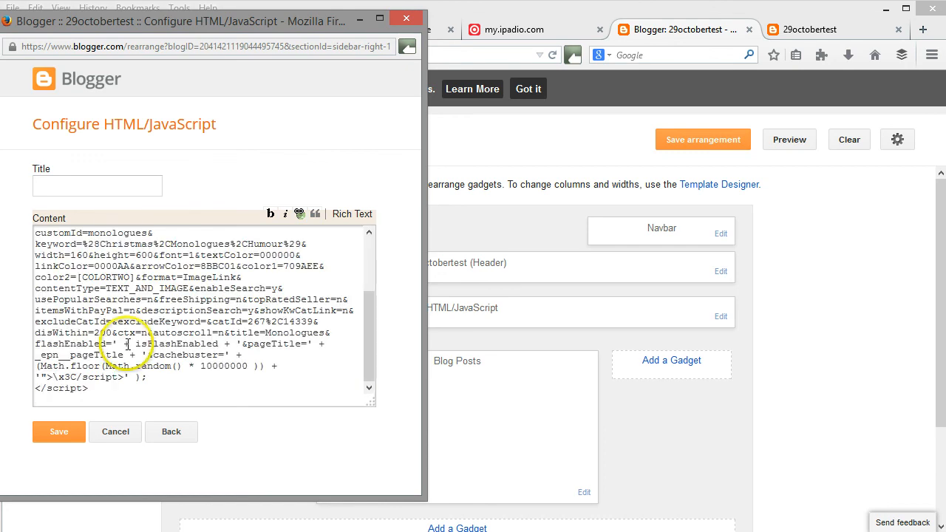
pyautogui.click(69, 430)
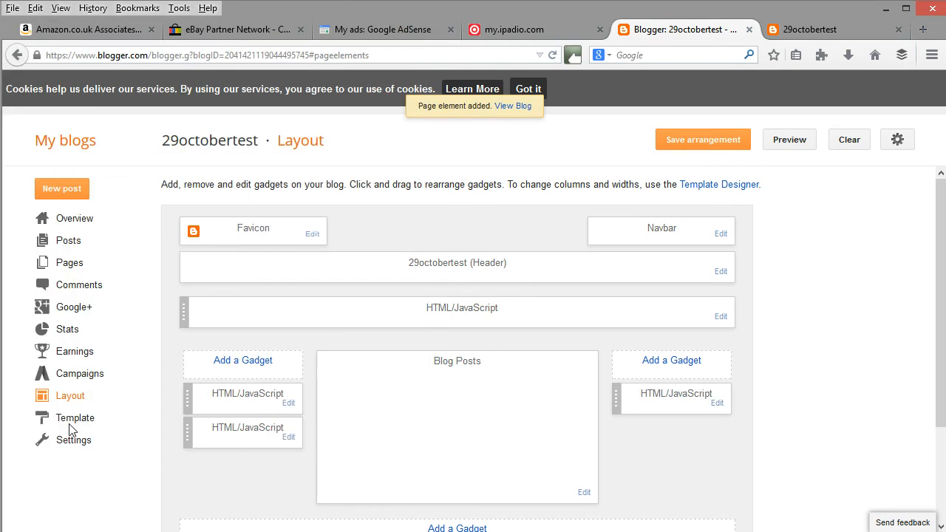
# Preview the blog and examine its header, ads and both sidebars.
pyautogui.click(792, 145)
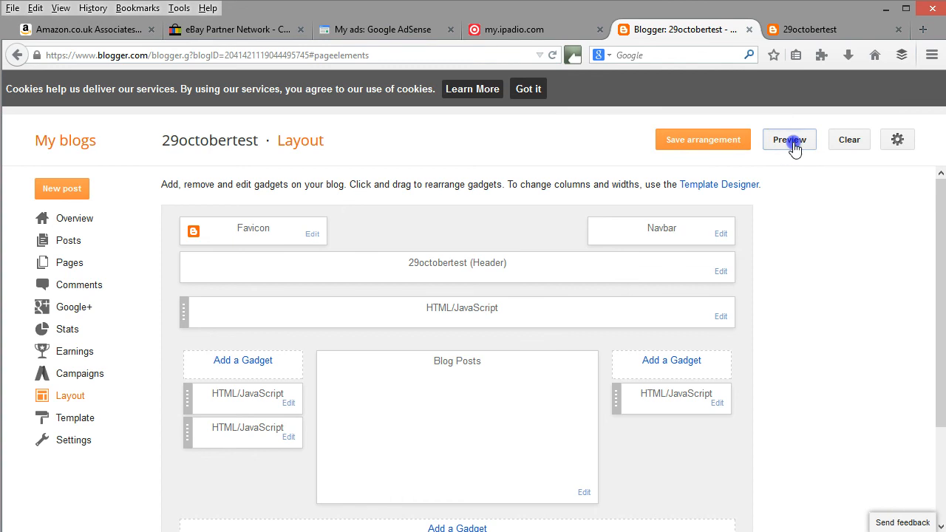
pyautogui.click(807, 34)
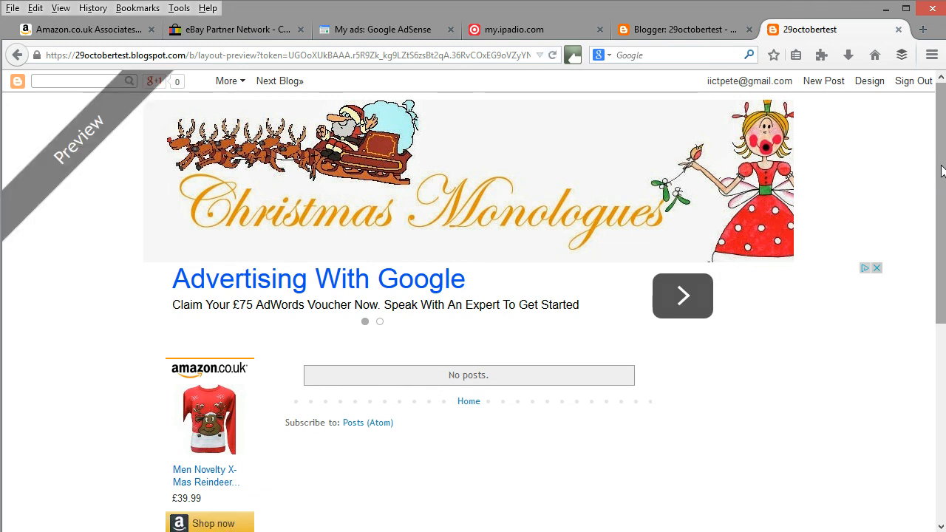
pyautogui.moveTo(941, 171); pyautogui.dragTo(940, 247)
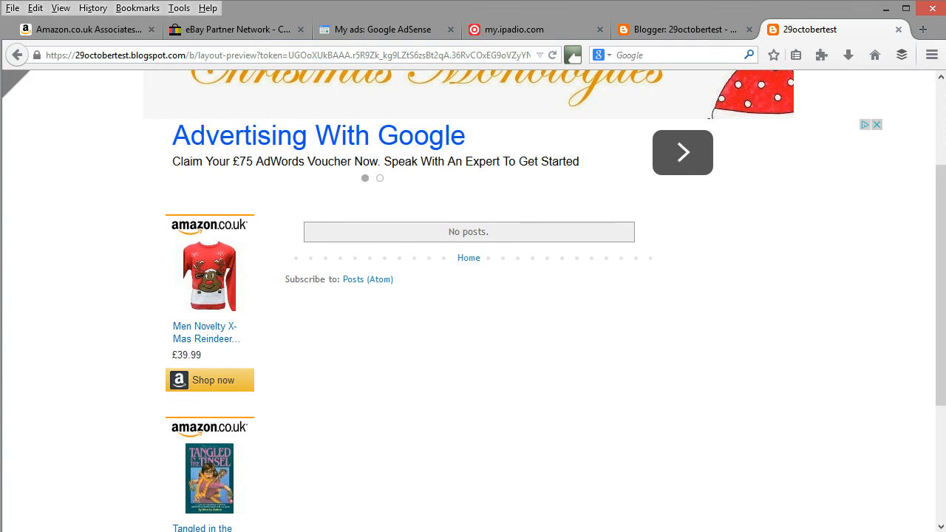
pyautogui.moveTo(941, 297); pyautogui.dragTo(940, 229)
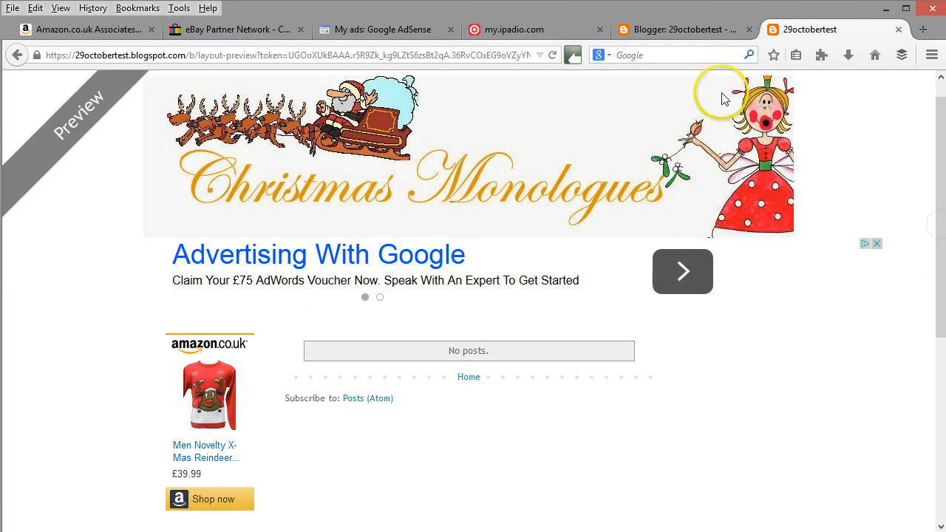
# Return to the layout and review the Blog Posts gadget's settings, including the main-page post count unit, without saving changes.
pyautogui.click(687, 30)
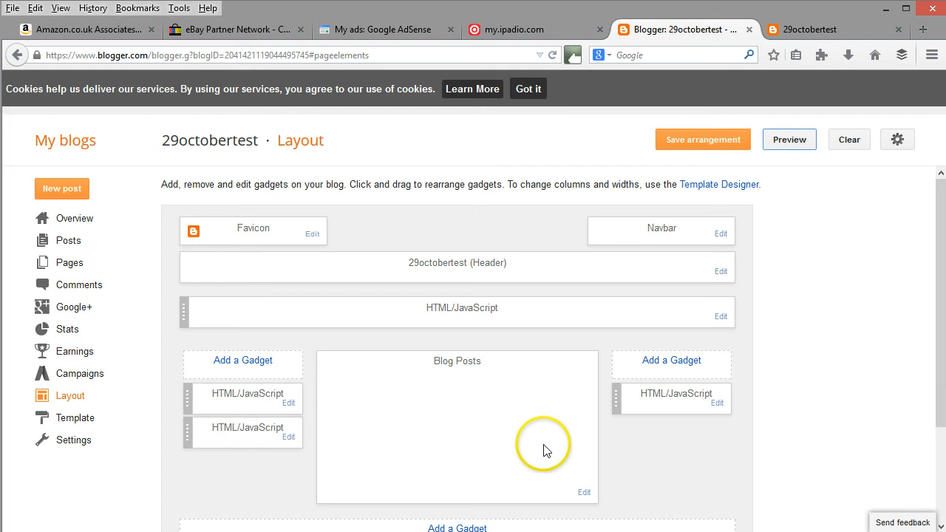
pyautogui.click(585, 494)
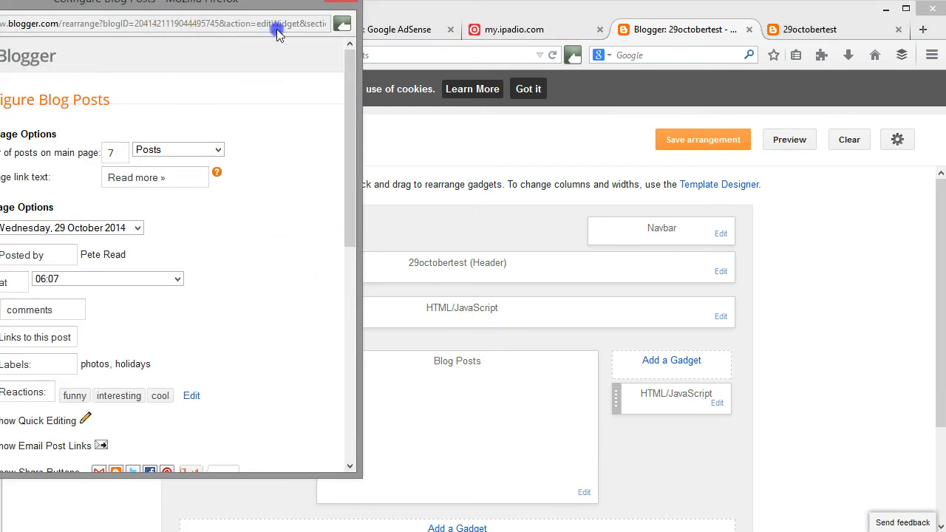
pyautogui.moveTo(277, 33); pyautogui.dragTo(455, 54)
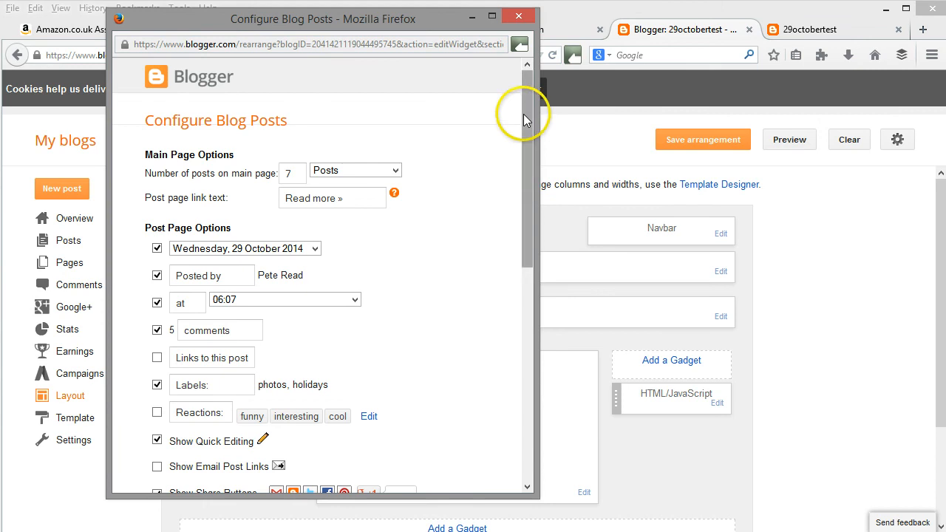
pyautogui.moveTo(524, 119); pyautogui.dragTo(516, 90)
pyautogui.click(382, 171)
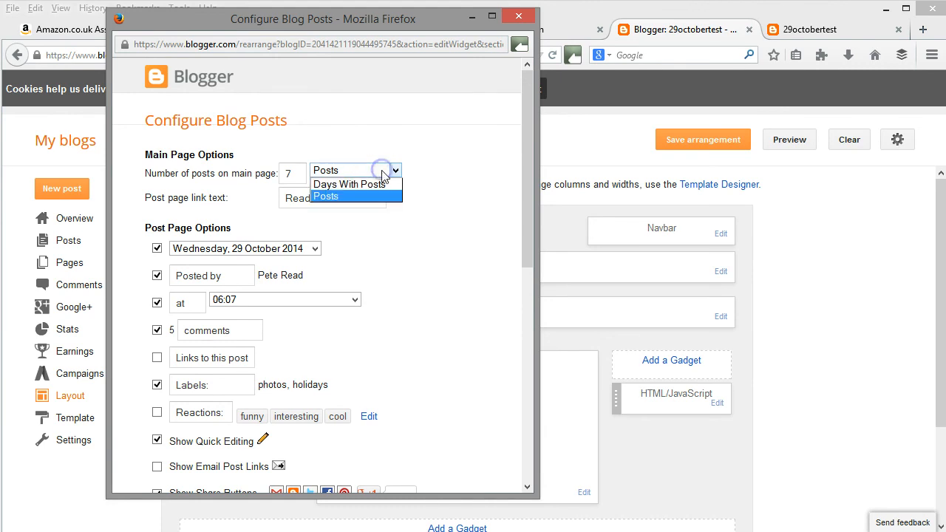
pyautogui.click(363, 172)
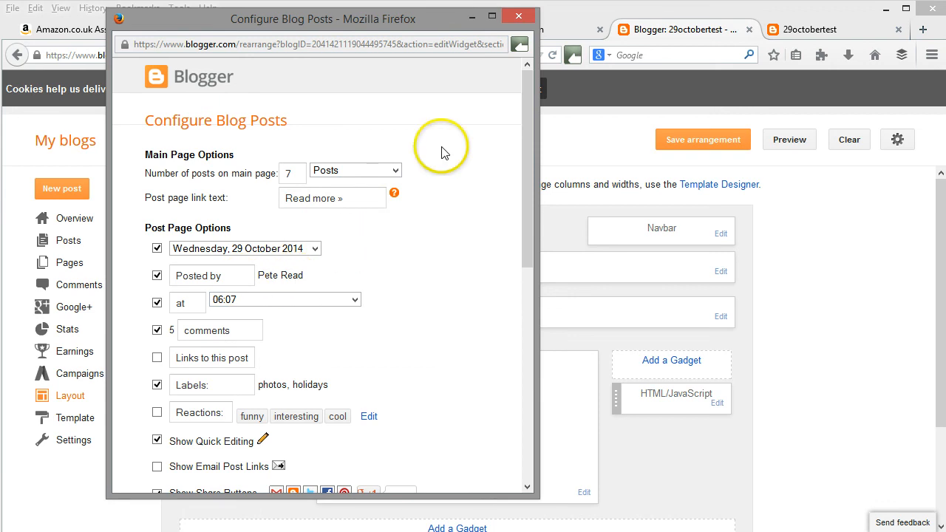
pyautogui.click(519, 16)
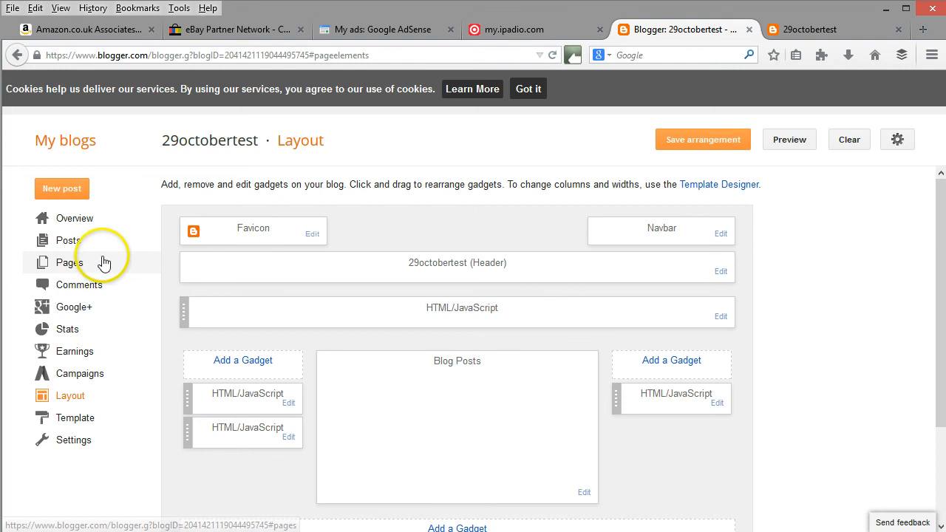
# Create a new blog page containing the line "A few Christmas monologues for your entertainment" in the Heading style.
pyautogui.click(71, 265)
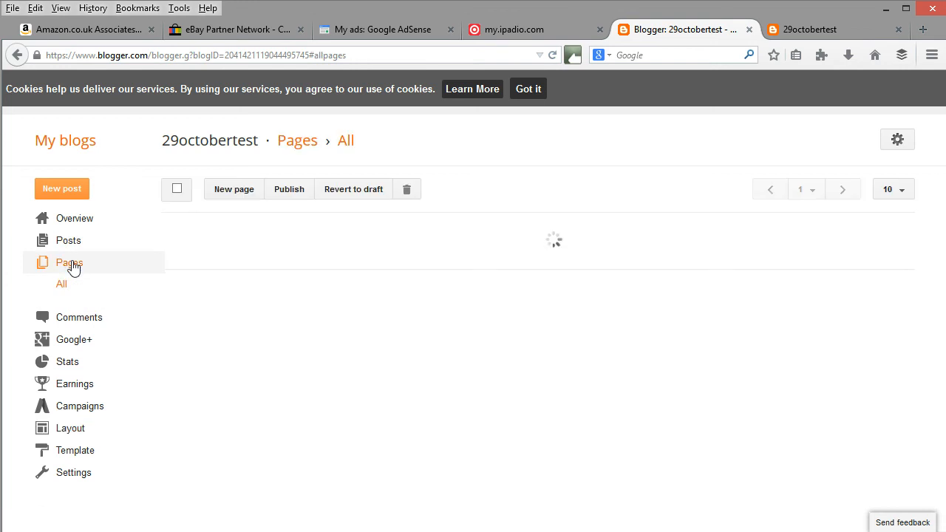
pyautogui.click(228, 191)
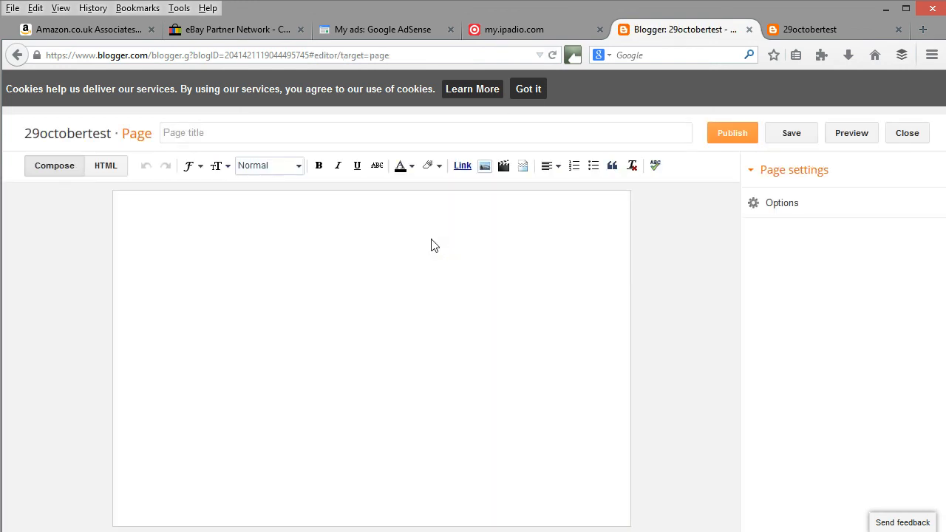
pyautogui.click(163, 203)
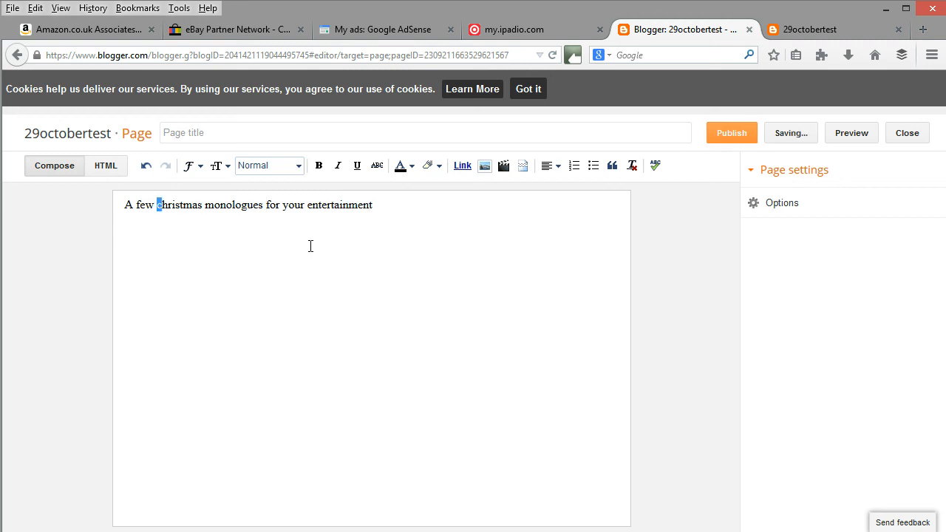
pyautogui.write('C')
pyautogui.click(289, 165)
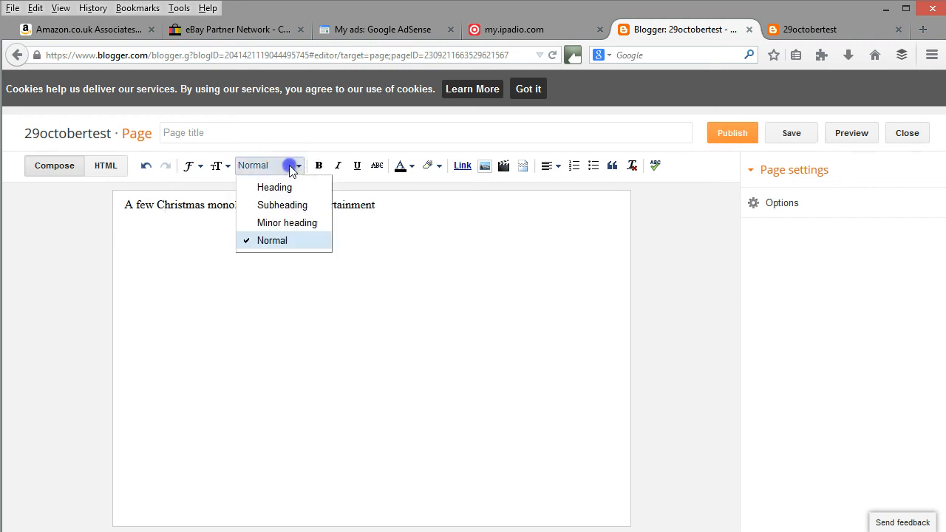
pyautogui.click(299, 188)
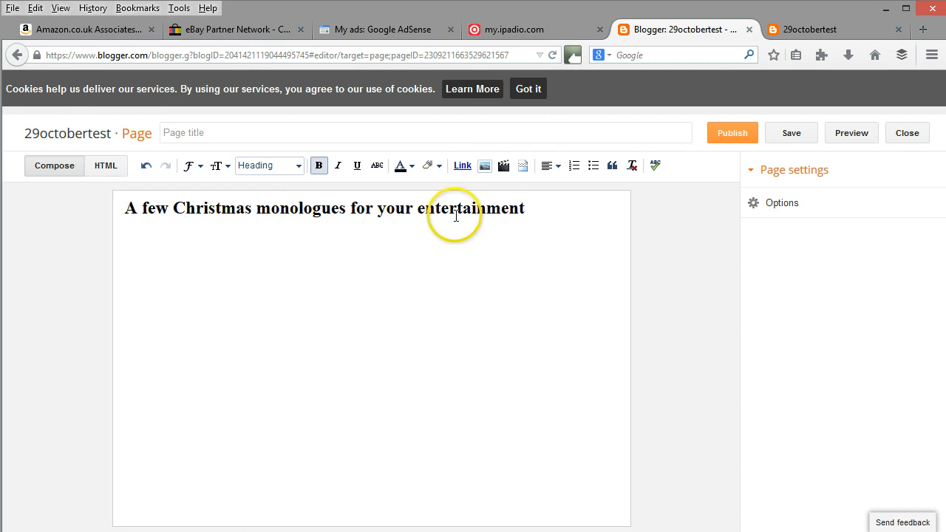
# Add an empty line below the heading and place the insertion point at the end of the page's HTML source.
pyautogui.click(531, 208)
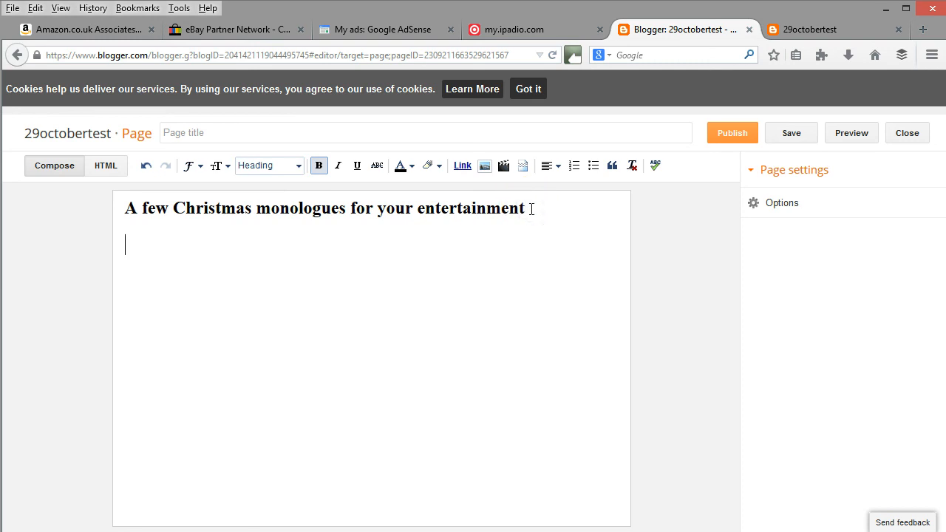
pyautogui.press('Return')
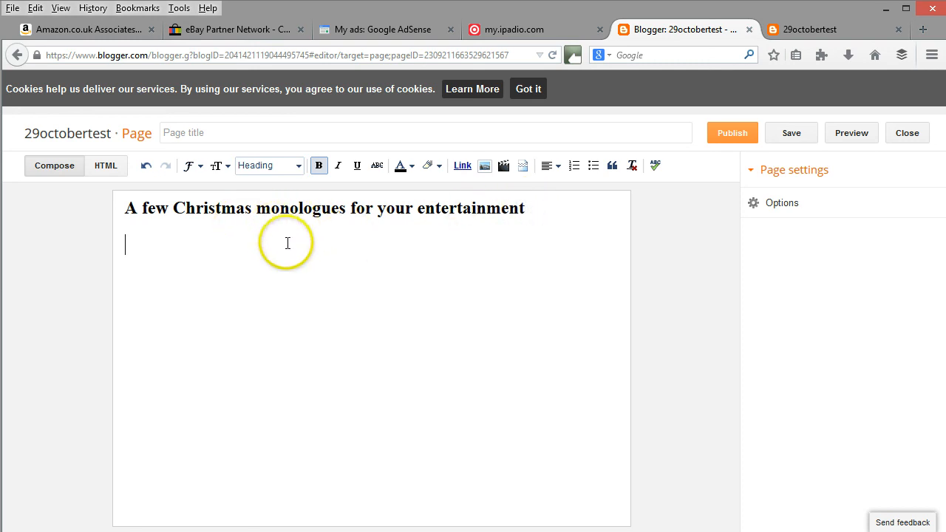
pyautogui.click(108, 170)
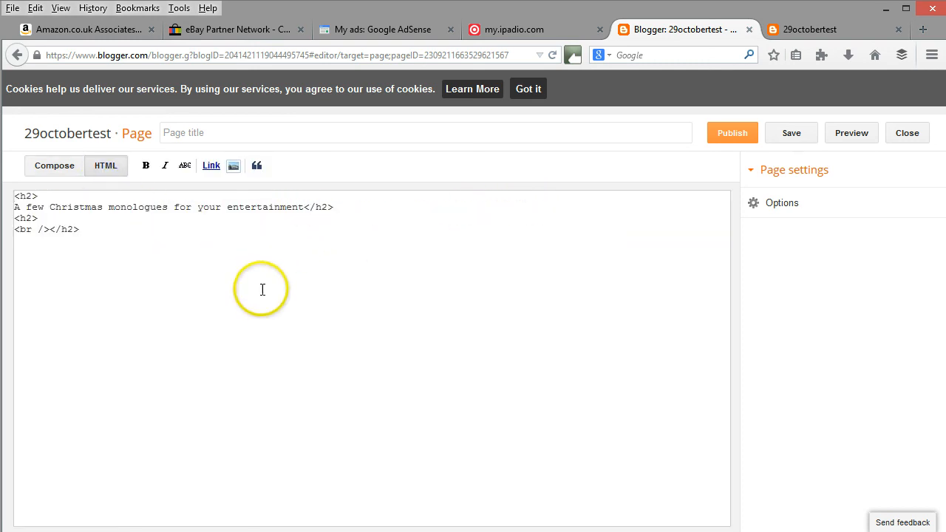
pyautogui.click(32, 244)
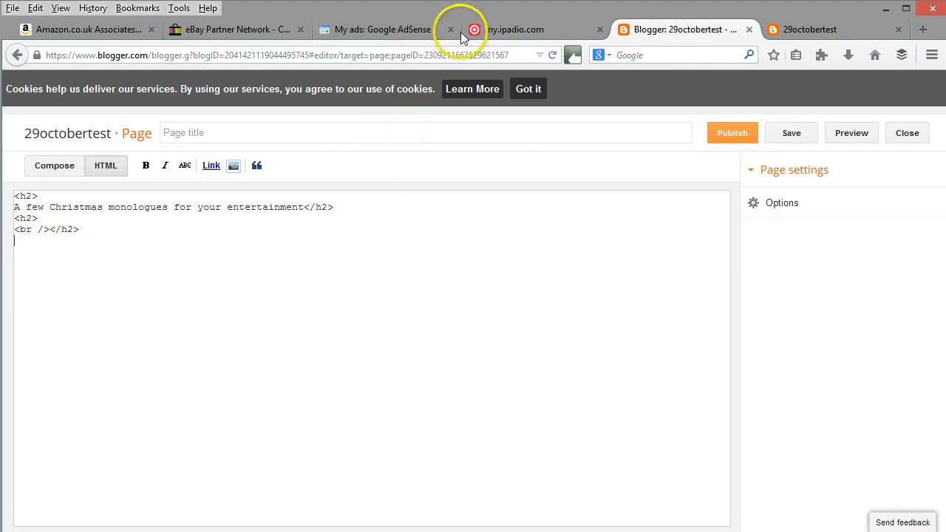
# Switch to the ipadio broadcasts list, check page 3, and go to page 2 for the Christmas recordings.
pyautogui.click(502, 30)
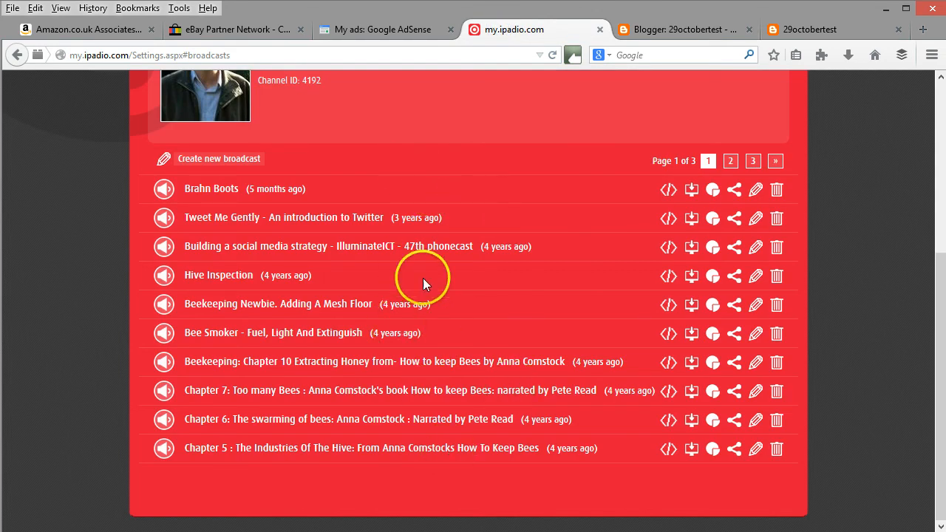
pyautogui.scroll(3, 423, 277)
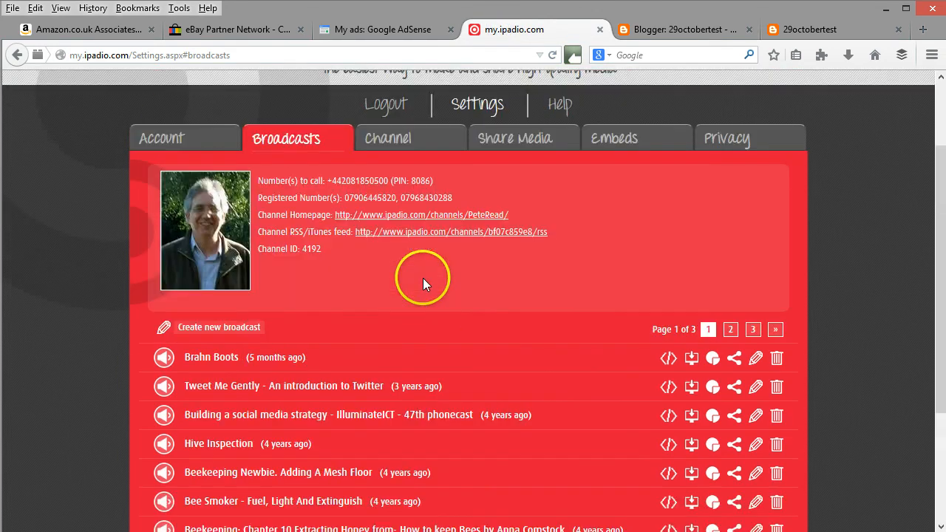
pyautogui.click(752, 334)
pyautogui.click(501, 287)
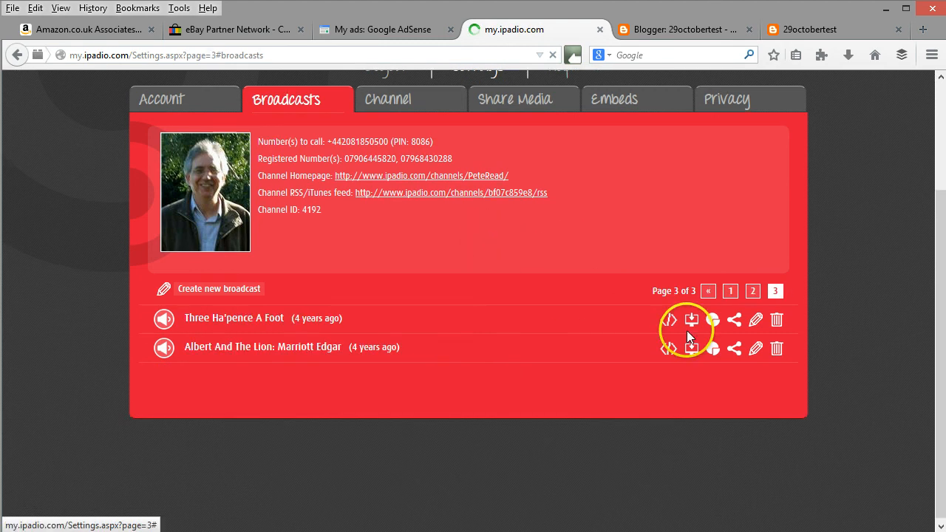
pyautogui.click(637, 285)
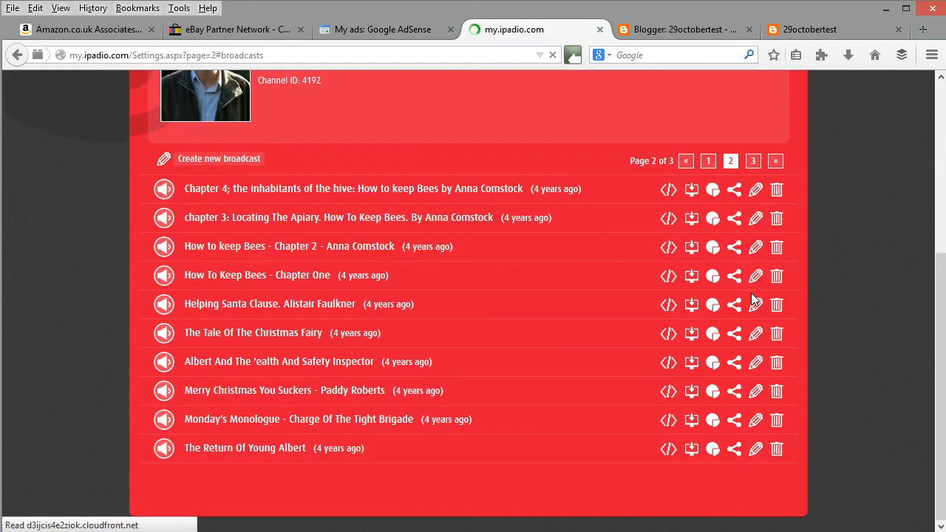
pyautogui.click(505, 343)
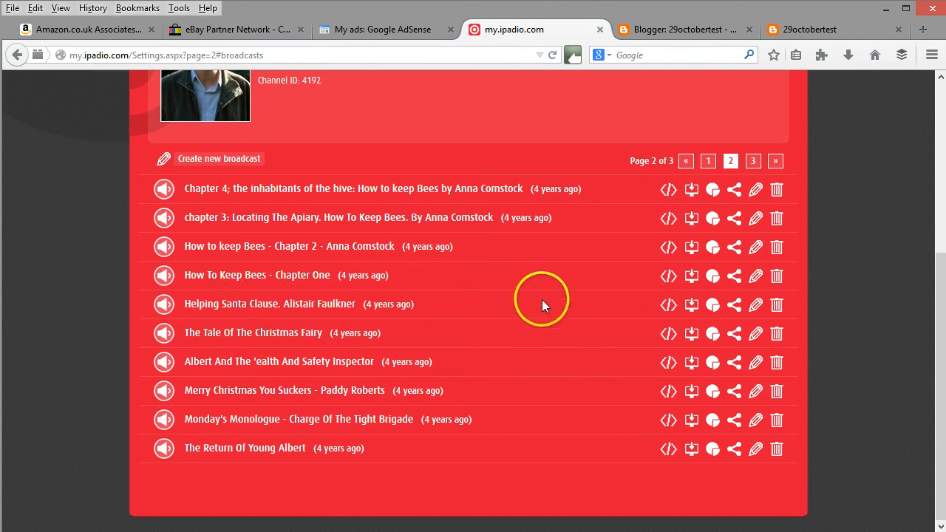
# Copy the entire embed code of the "Helping Santa Clause" broadcast and return to the Blogger page editor.
pyautogui.click(669, 309)
pyautogui.click(601, 310)
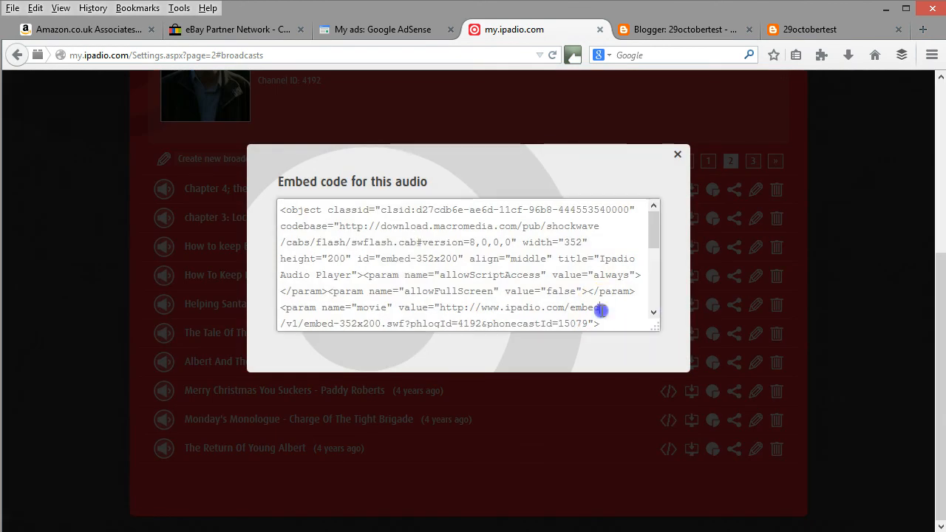
pyautogui.moveTo(598, 323); pyautogui.dragTo(285, 167)
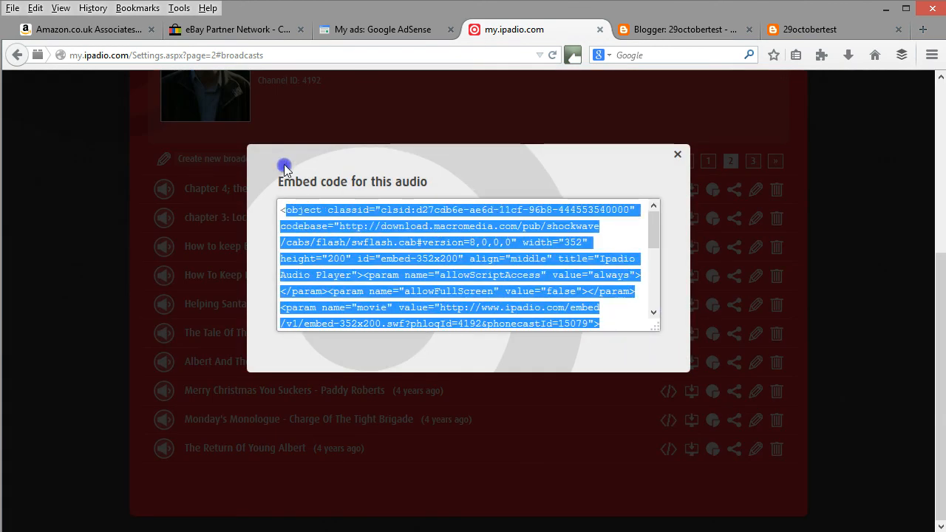
pyautogui.click(288, 210)
pyautogui.moveTo(278, 209); pyautogui.dragTo(415, 335)
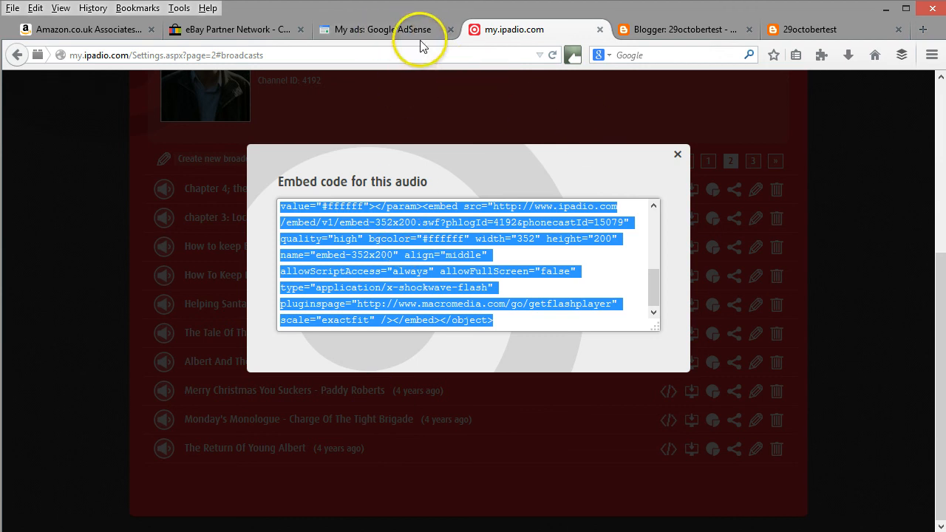
pyautogui.click(649, 31)
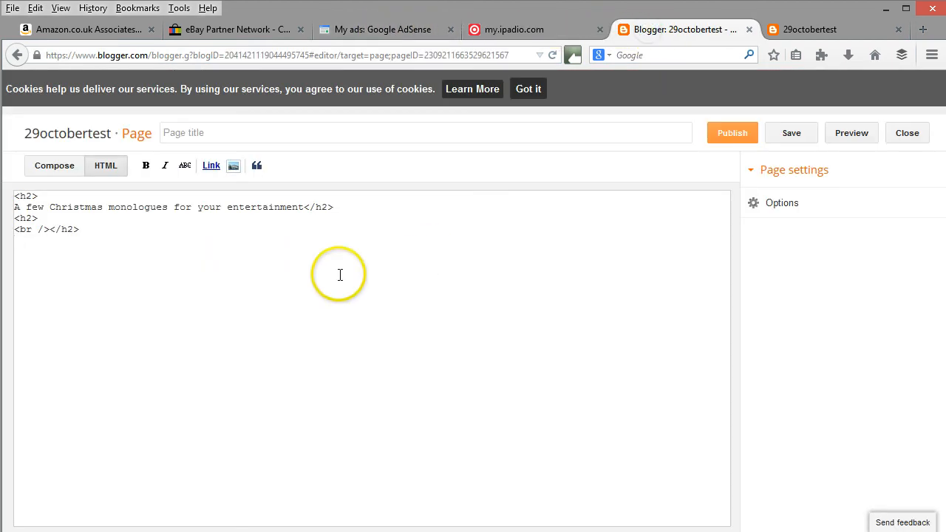
# Paste the "Helping Santa Clause" embed code at the end of the page's HTML source and return to the ipadio broadcasts list.
pyautogui.click(269, 263)
pyautogui.hotkey('ctrl', 'v')
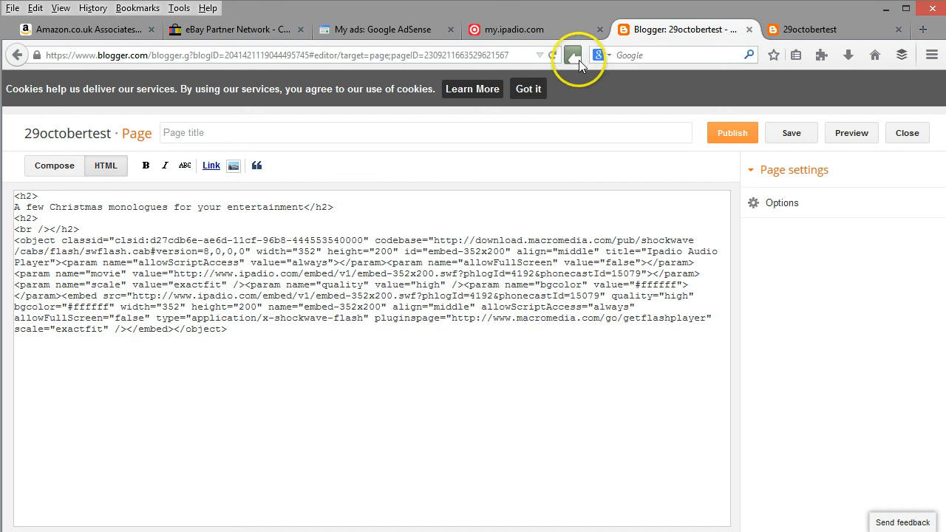
pyautogui.click(520, 33)
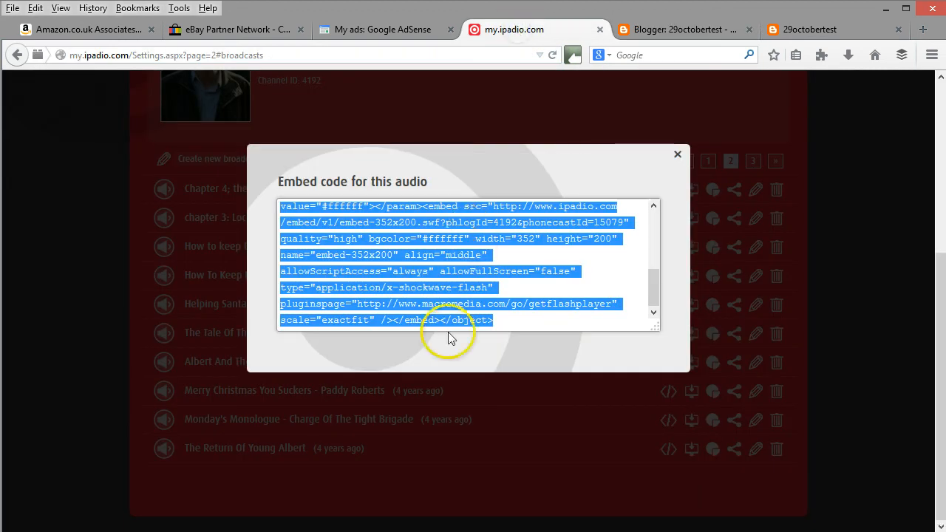
pyautogui.click(680, 157)
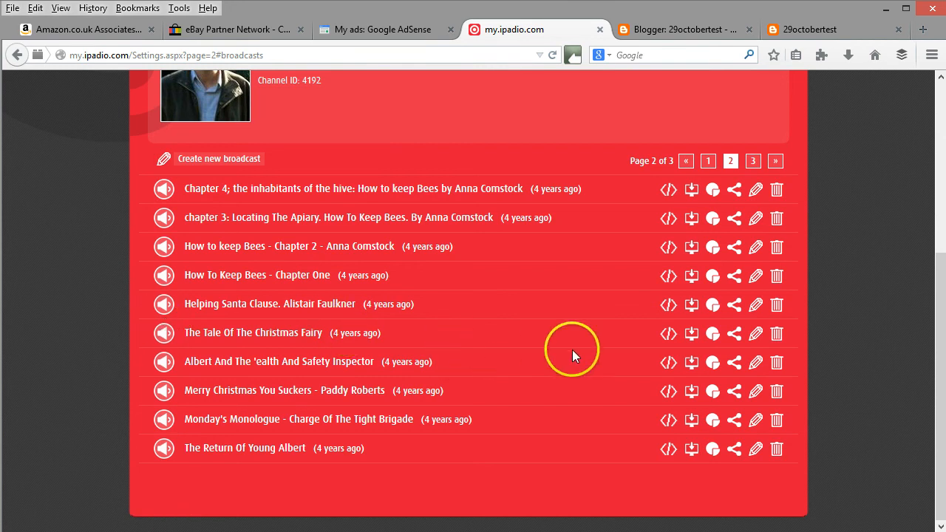
# Copy the entire embed code of "The Tale Of The Christmas Fairy" and paste it below the first player code in the Blogger page's HTML.
pyautogui.click(670, 333)
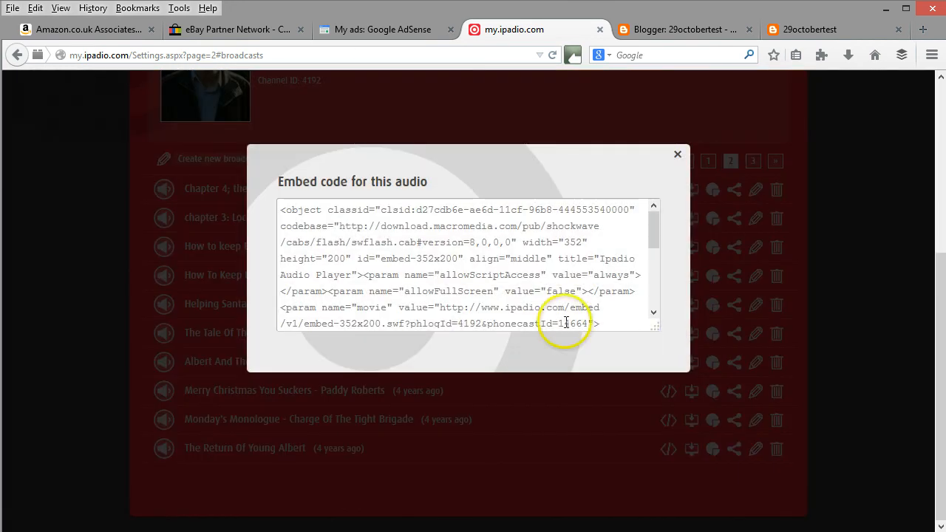
pyautogui.moveTo(281, 210); pyautogui.dragTo(501, 314)
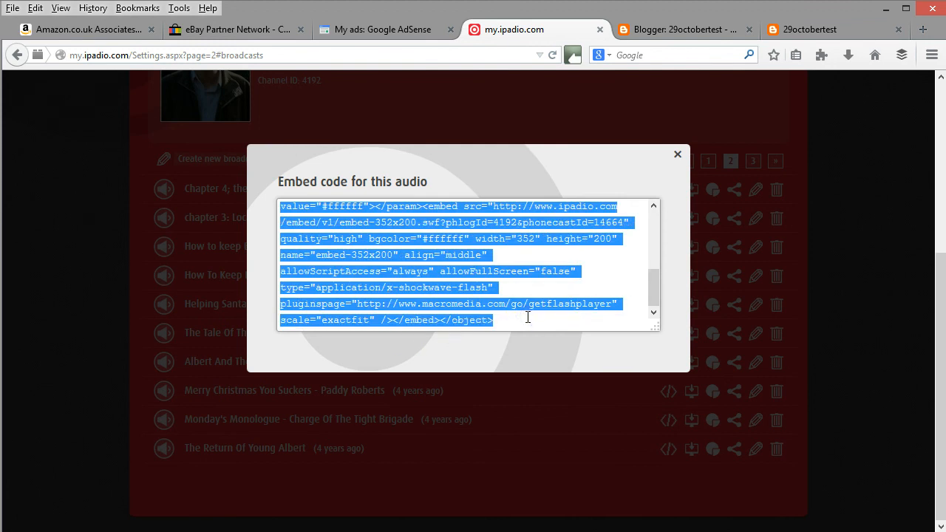
pyautogui.click(677, 156)
pyautogui.click(691, 29)
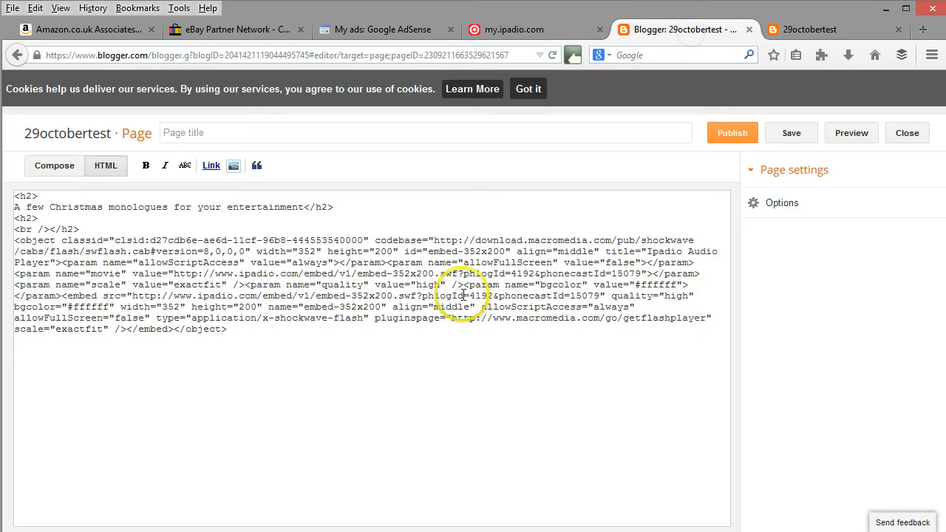
pyautogui.hotkey('ctrl', 'v')
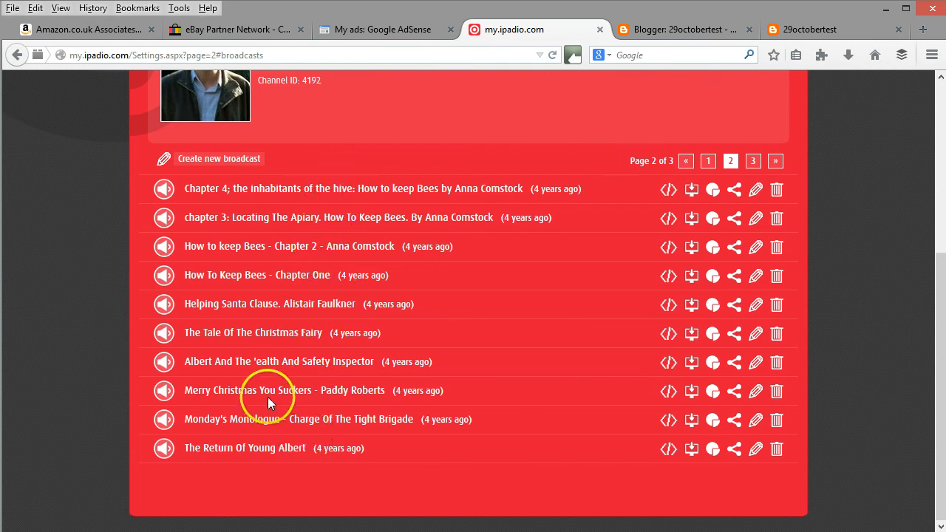
# Copy the entire embed code of "Merry Christmas You Suckers" from ipadio and paste it below the second player code in the Blogger page's HTML.
pyautogui.click(667, 391)
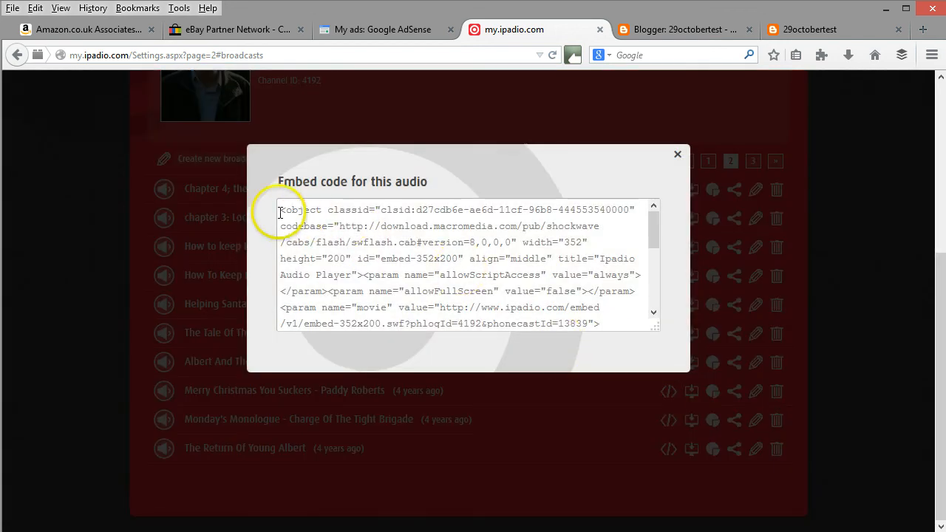
pyautogui.moveTo(278, 210); pyautogui.dragTo(645, 386)
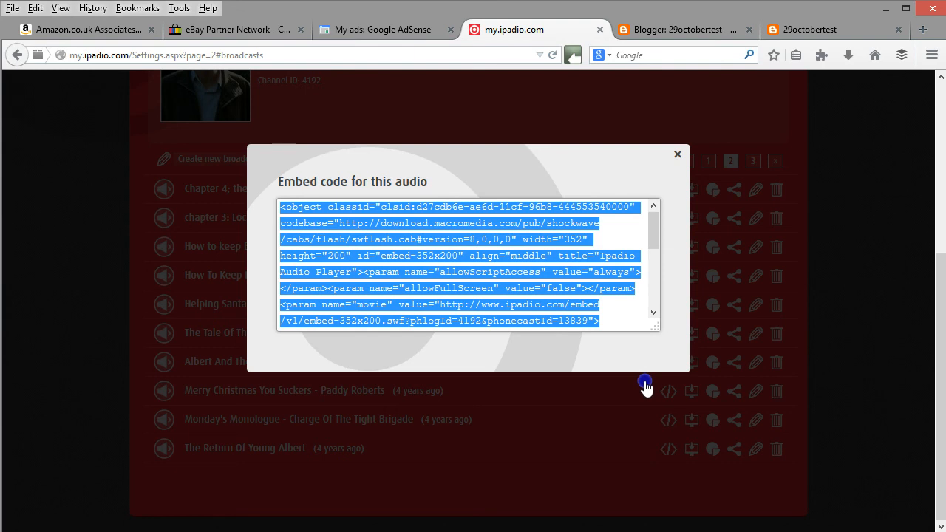
pyautogui.click(654, 312)
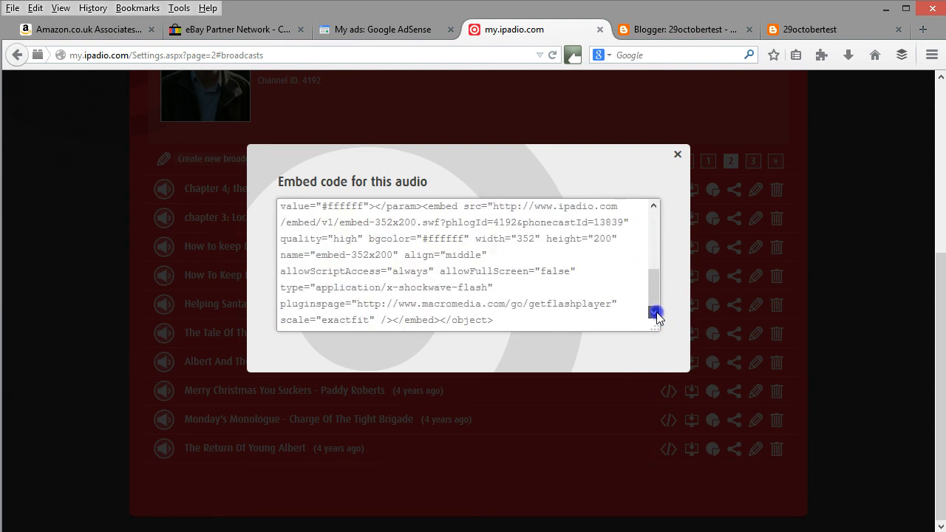
pyautogui.click(539, 325)
pyautogui.click(539, 316)
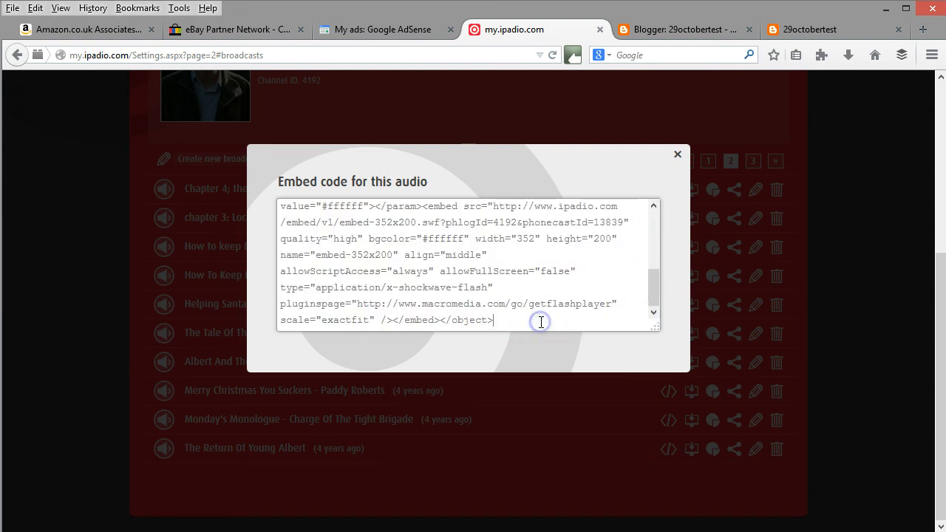
pyautogui.click(524, 321)
pyautogui.moveTo(521, 321); pyautogui.dragTo(266, 193)
pyautogui.hotkey('ctrl', 'c')
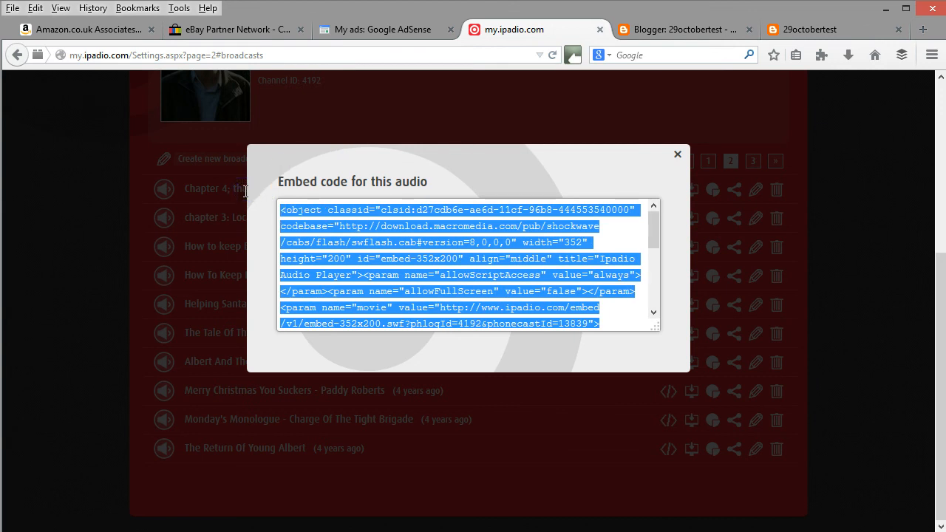
pyautogui.click(668, 31)
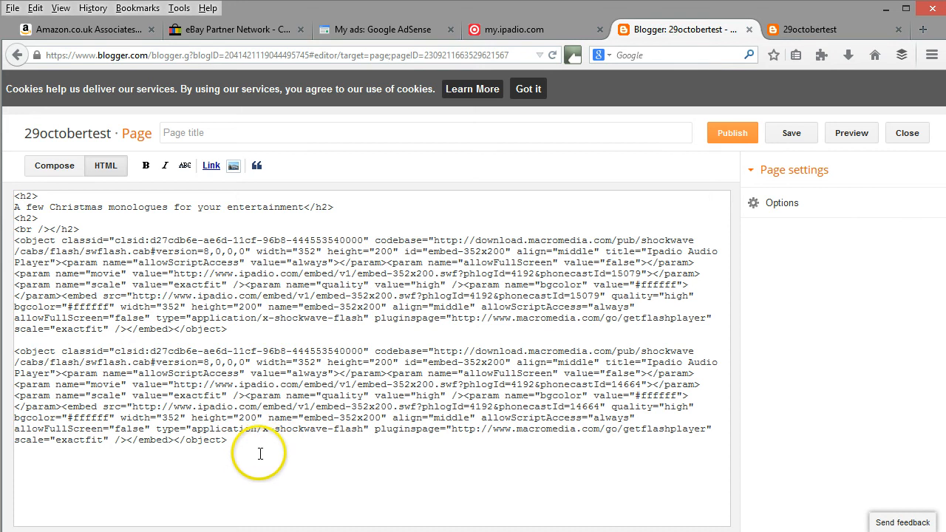
pyautogui.hotkey('ctrl', 'v')
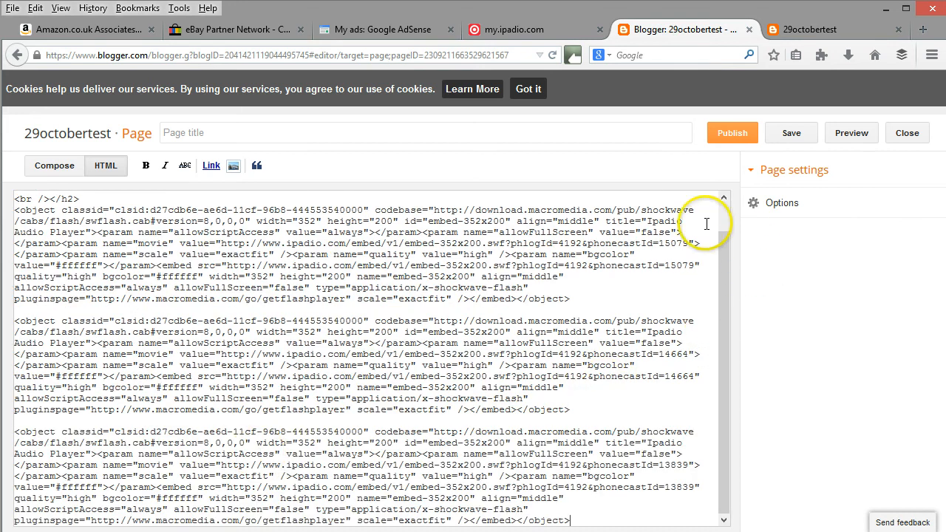
# Save and publish the Christmas monologues page, and open the published page from the Pages list.
pyautogui.click(791, 133)
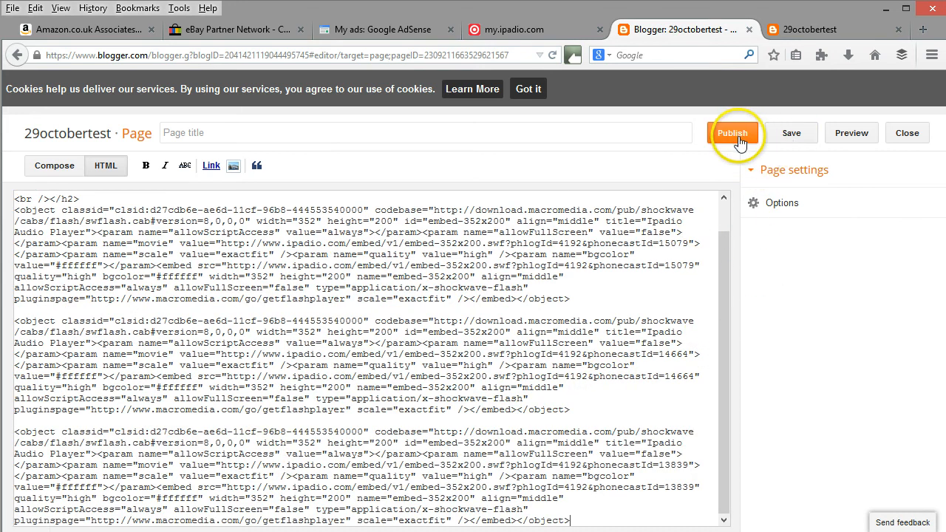
pyautogui.click(738, 140)
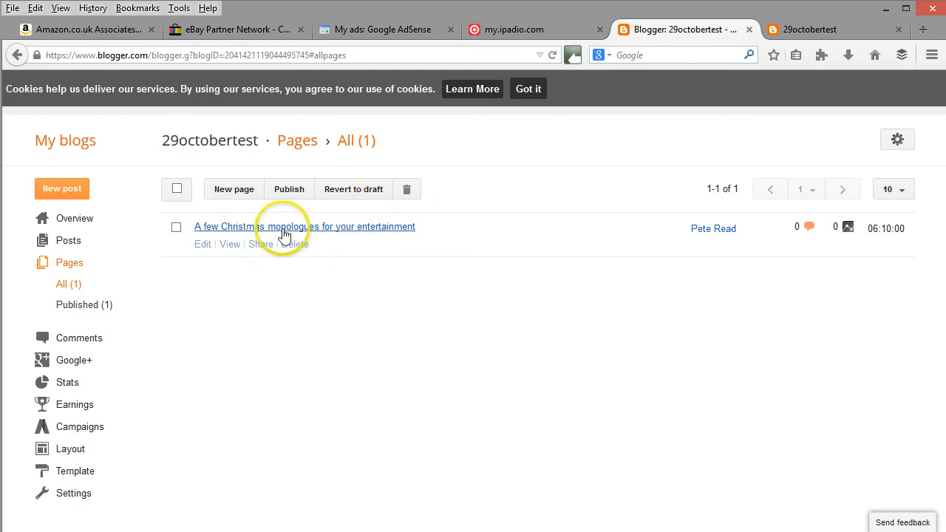
pyautogui.click(233, 246)
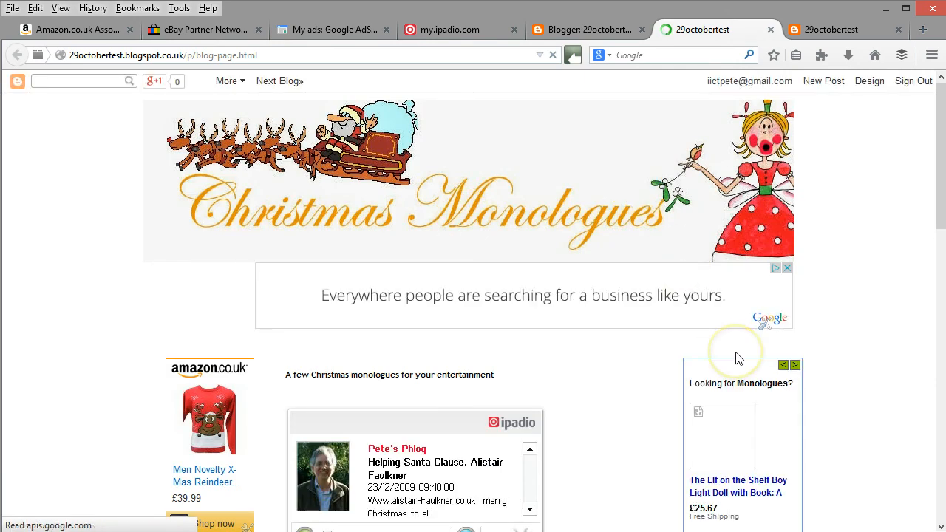
# Check the published page's banner, adverts and three embedded ipadio players from top to bottom.
pyautogui.moveTo(940, 177); pyautogui.dragTo(941, 253)
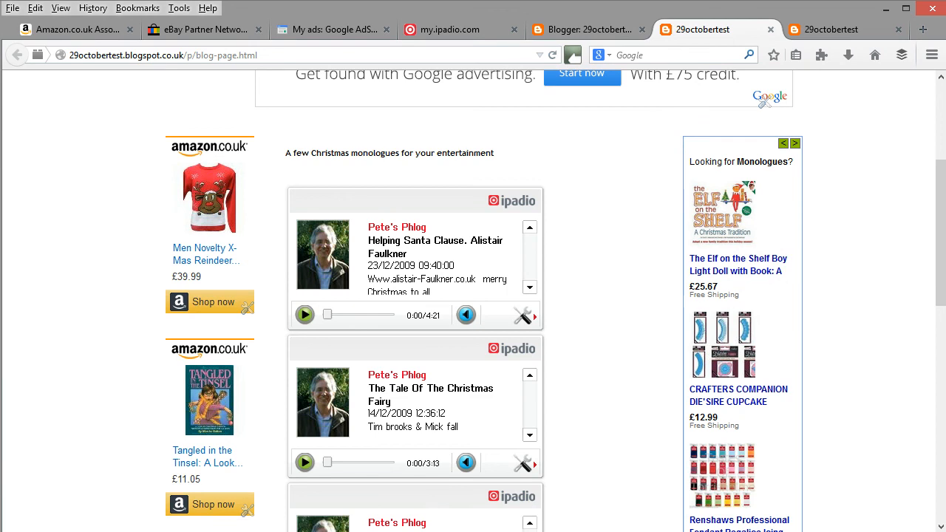
pyautogui.moveTo(939, 205); pyautogui.dragTo(943, 244)
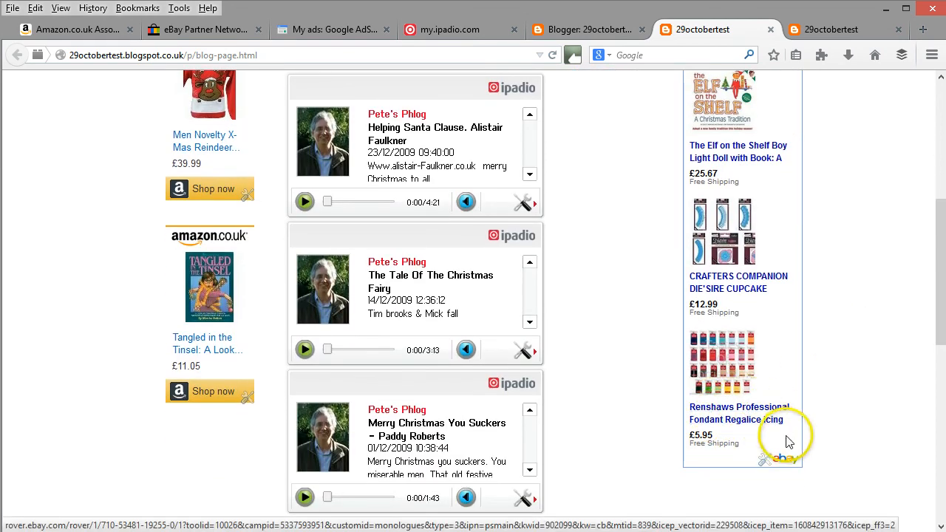
pyautogui.moveTo(939, 334); pyautogui.dragTo(944, 217)
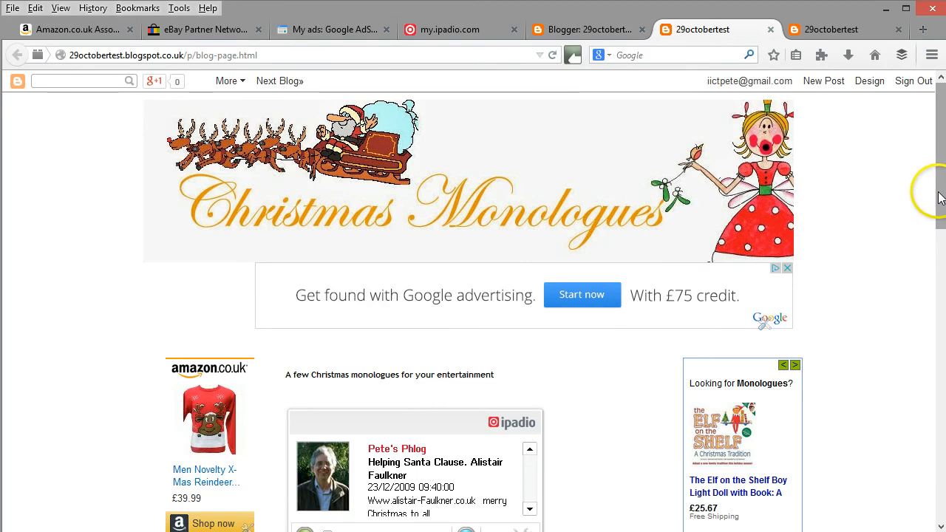
pyautogui.moveTo(937, 193); pyautogui.dragTo(942, 161)
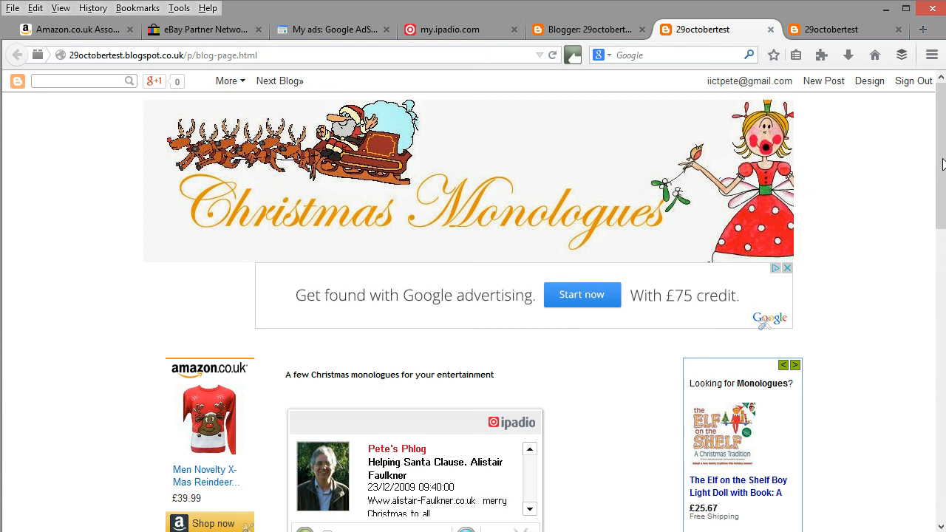
pyautogui.moveTo(942, 163); pyautogui.dragTo(942, 163)
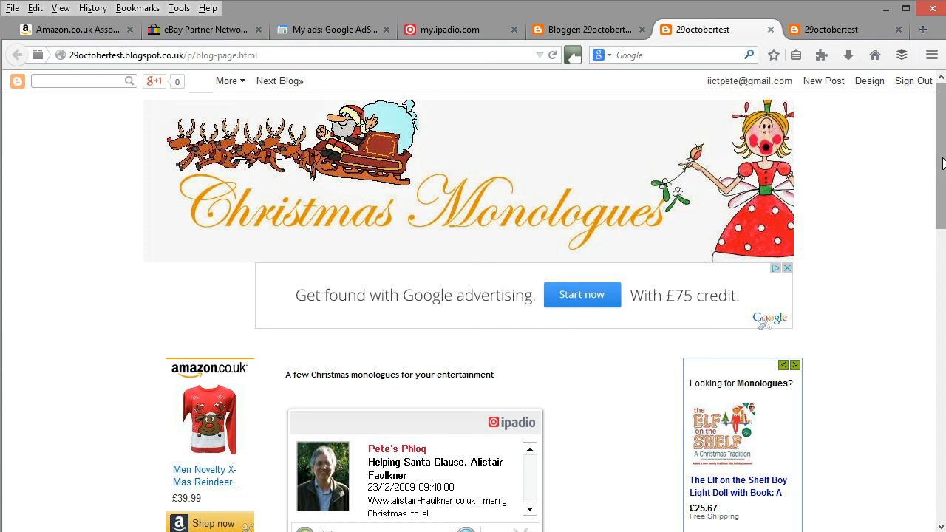